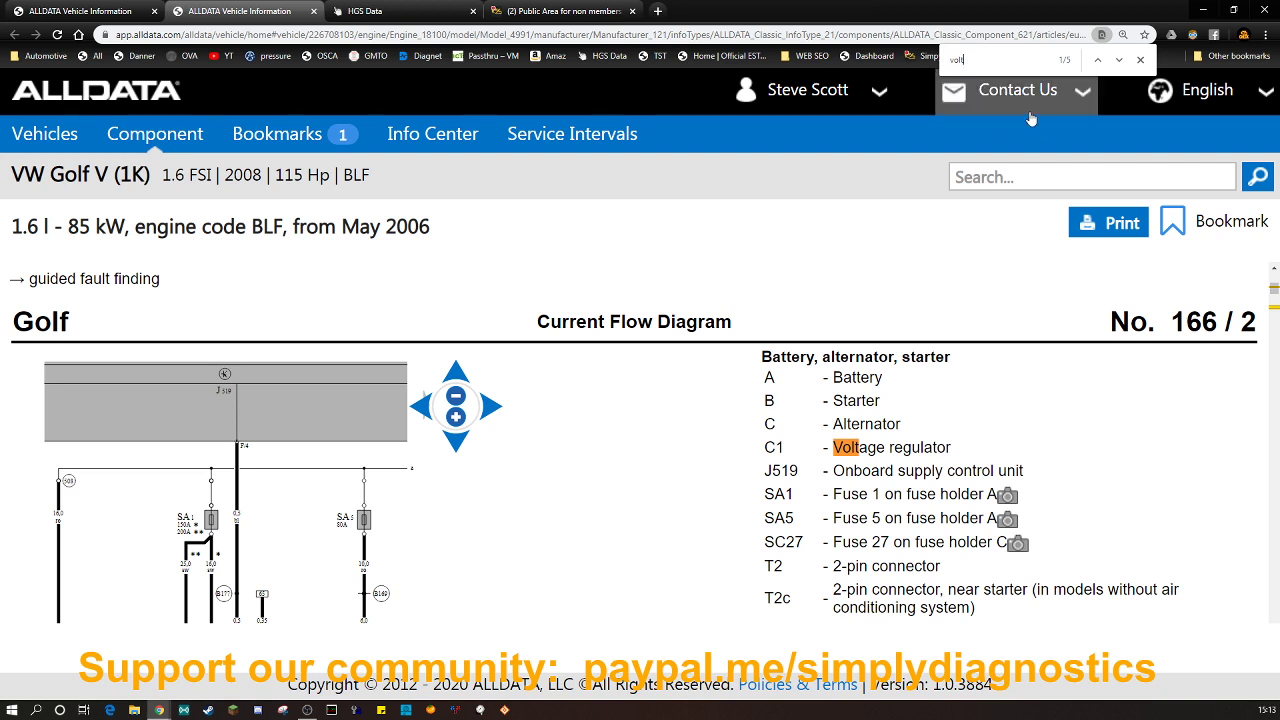
Cycle through the matches for "volt" in the wiring diagram article, ending at diagram 166/3, and close the search.
left_click(1120, 62)
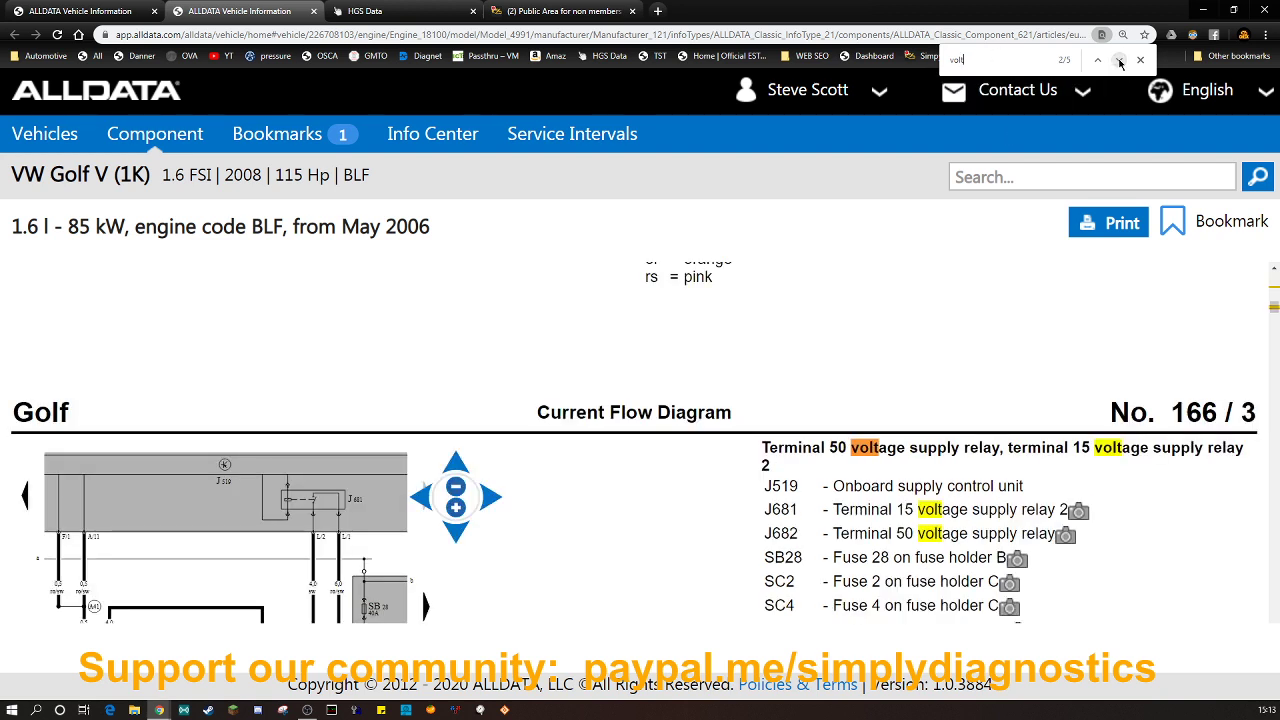
left_click(1120, 62)
left_click(1120, 62)
left_click(1120, 62)
left_click(1120, 62)
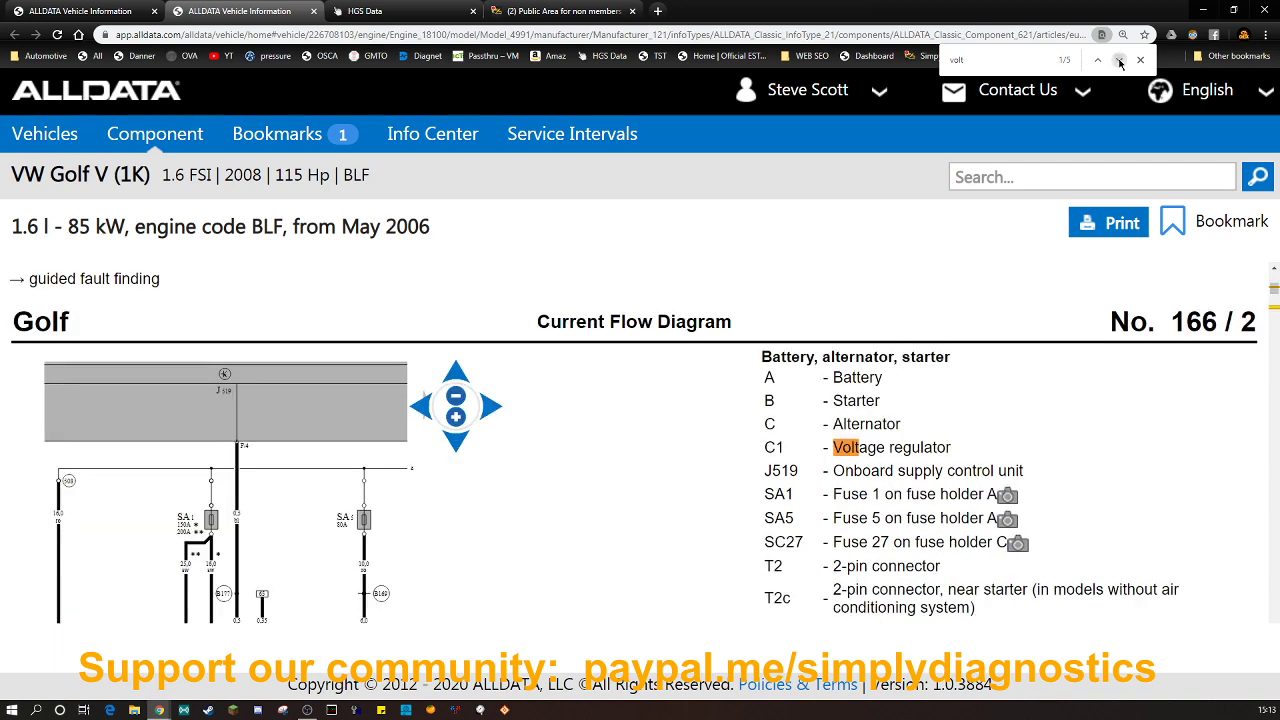
left_click(1120, 62)
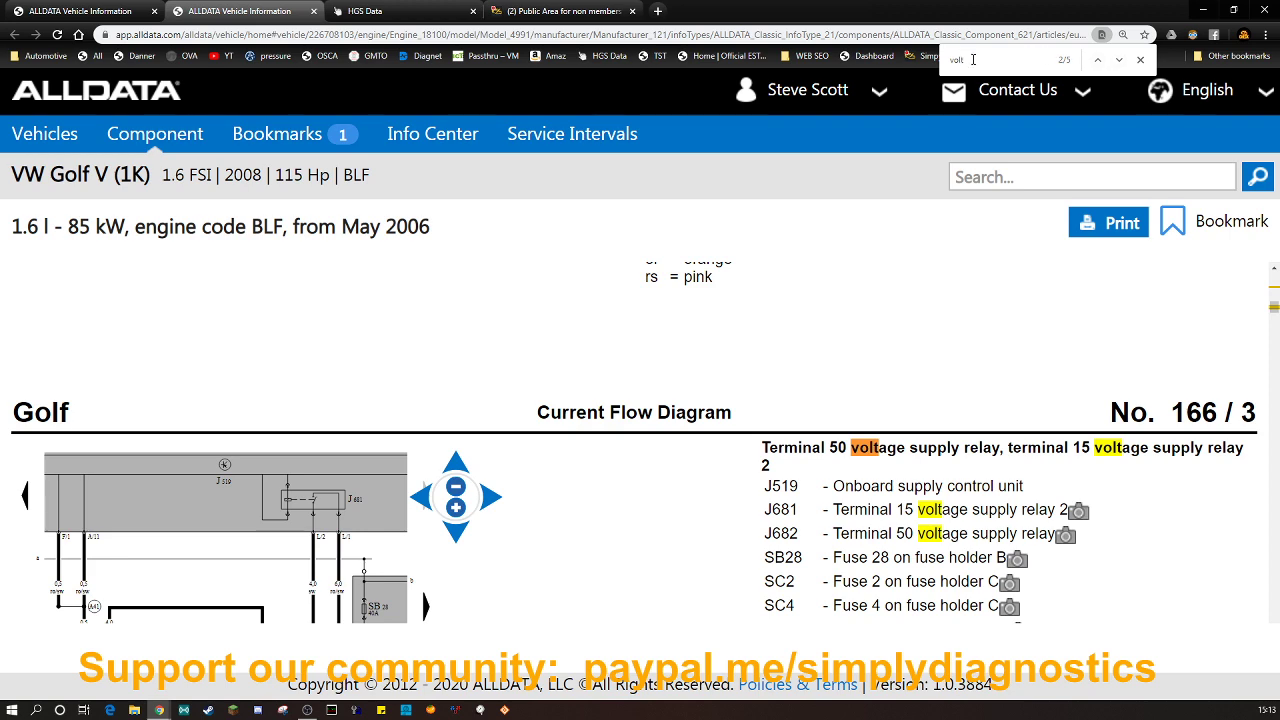
left_click(1140, 60)
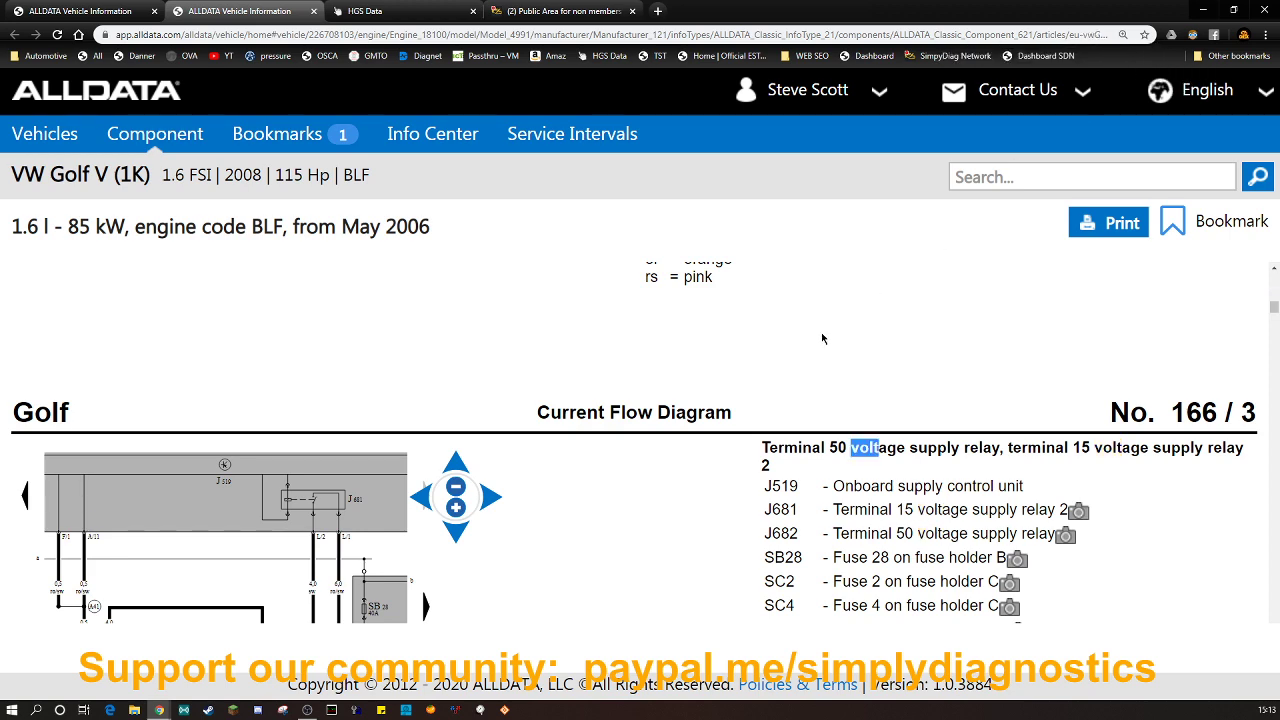
Look through the current flow diagrams from 166/3 to 166/8, checking their component legends.
scroll(822, 338, "up", 5)
scroll(753, 376, "down", 3)
scroll(753, 376, "down", 5)
scroll(750, 372, "down", 5)
scroll(750, 372, "down", 8)
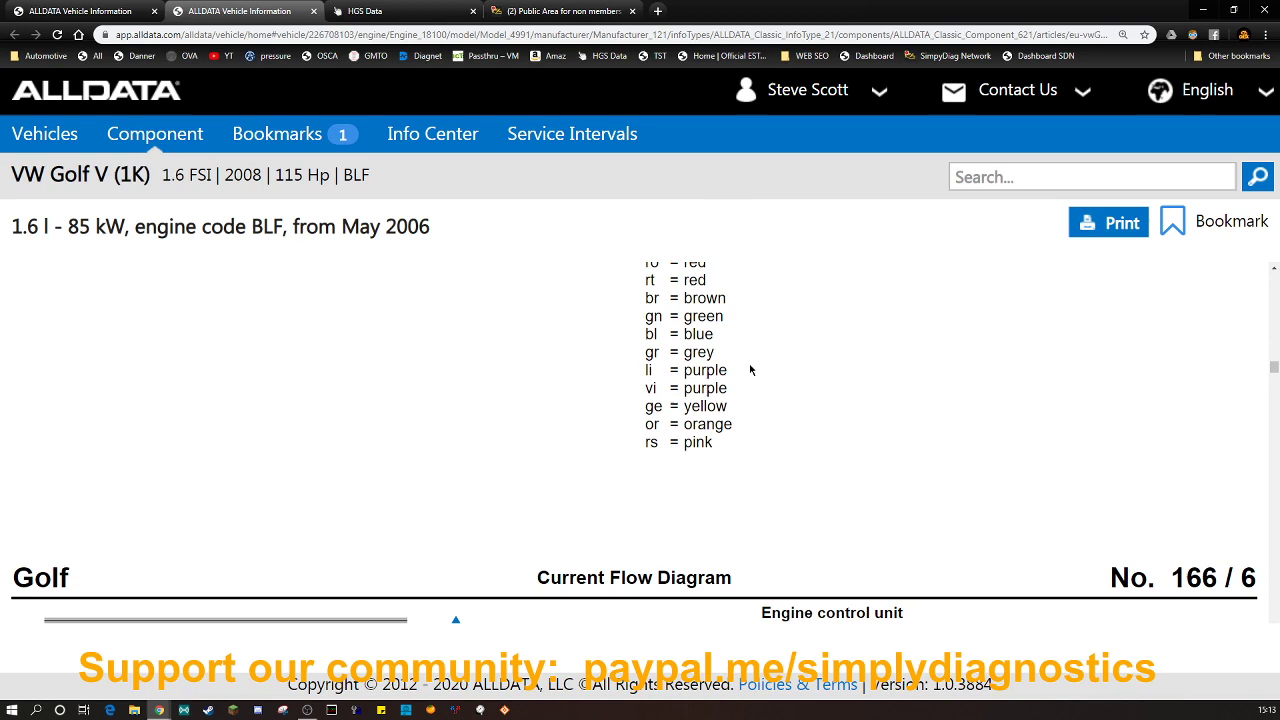
scroll(751, 371, "down", 3)
scroll(751, 371, "down", 8)
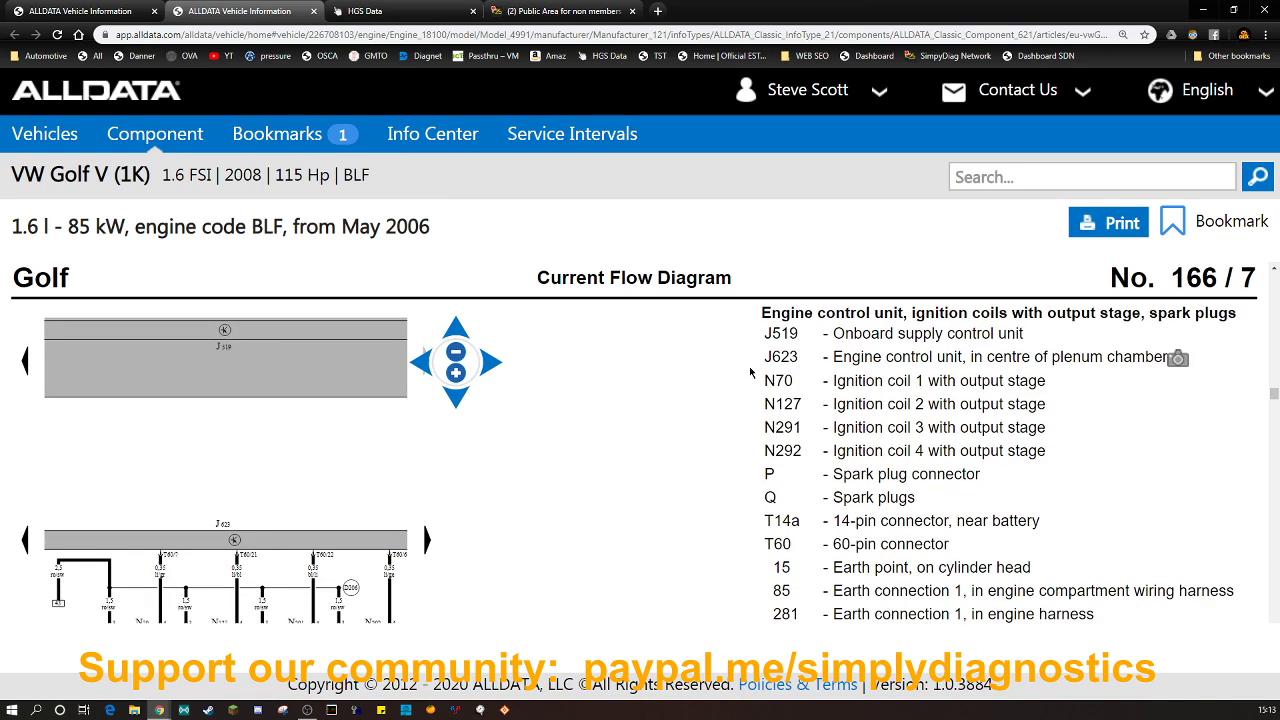
scroll(750, 372, "down", 10)
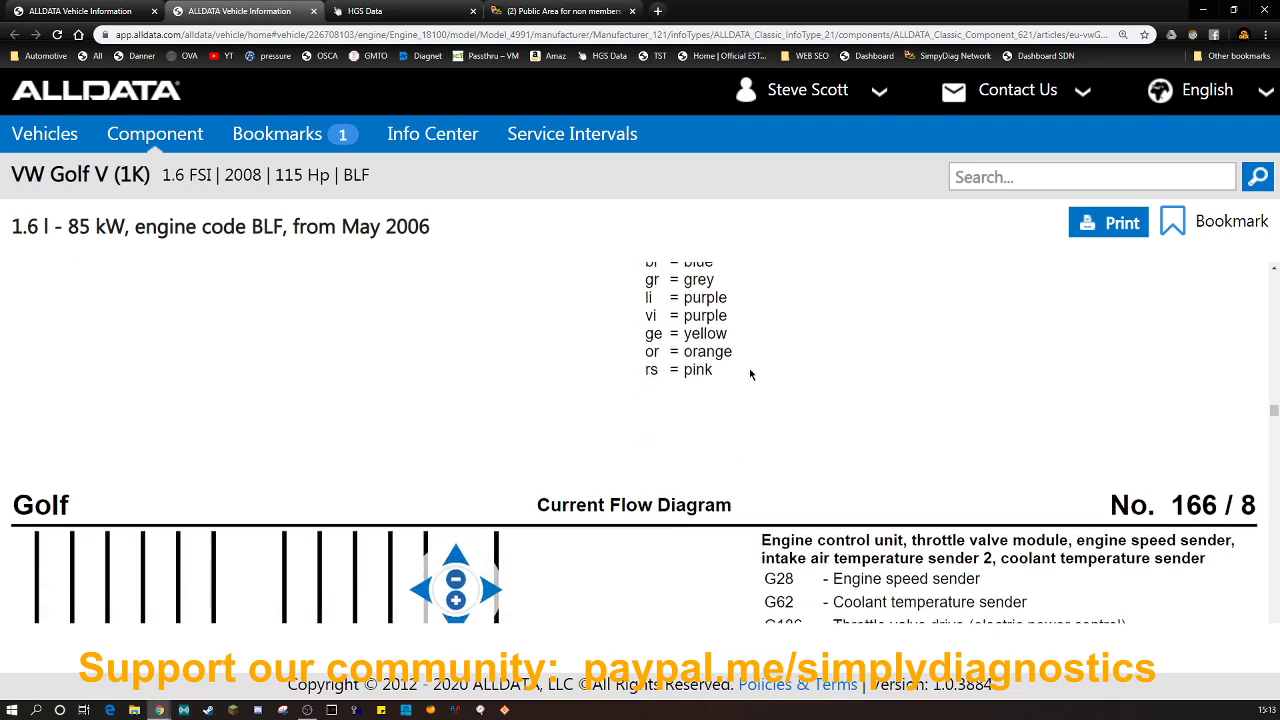
scroll(749, 368, "up", 3)
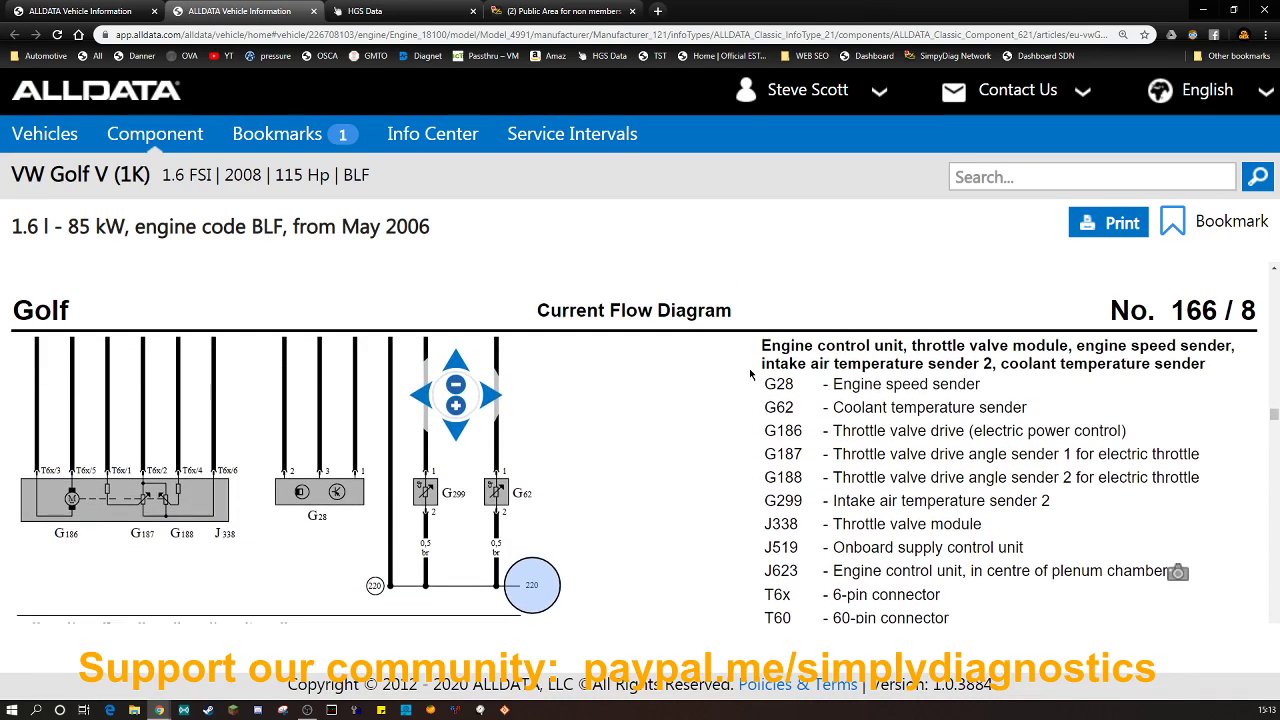
scroll(729, 381, "up", 7)
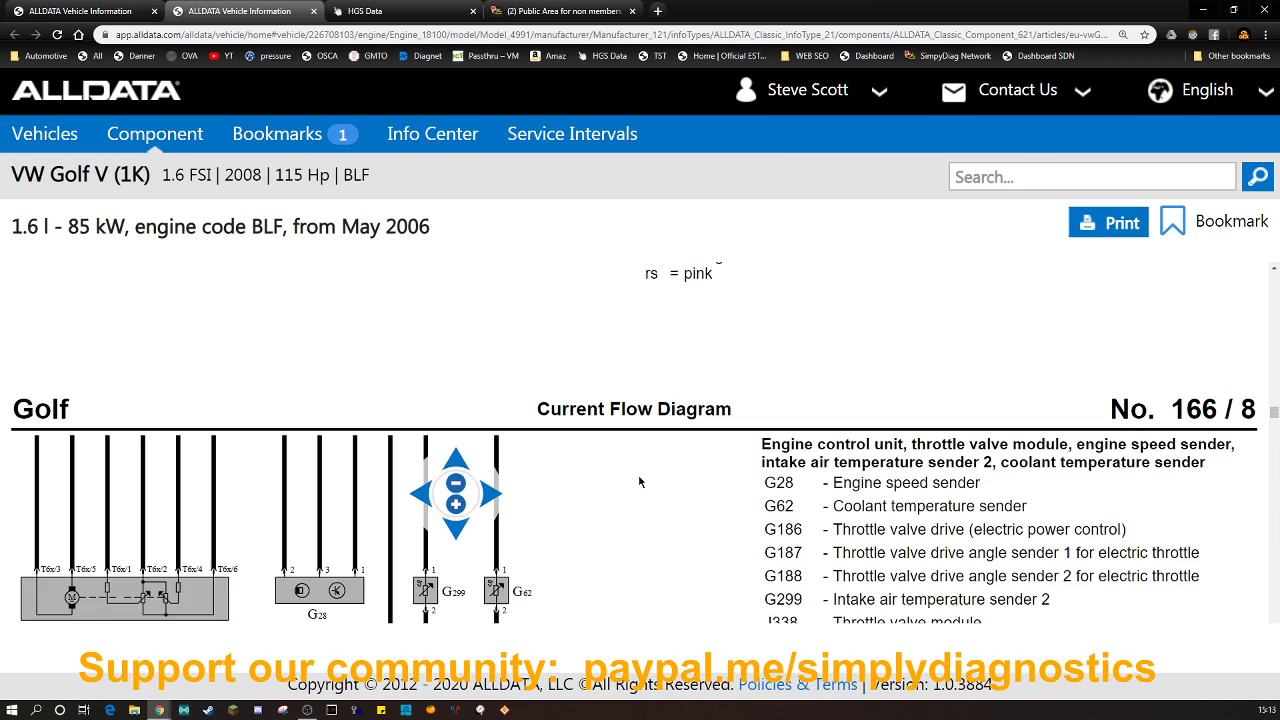
scroll(643, 478, "down", 8)
scroll(643, 474, "up", 4)
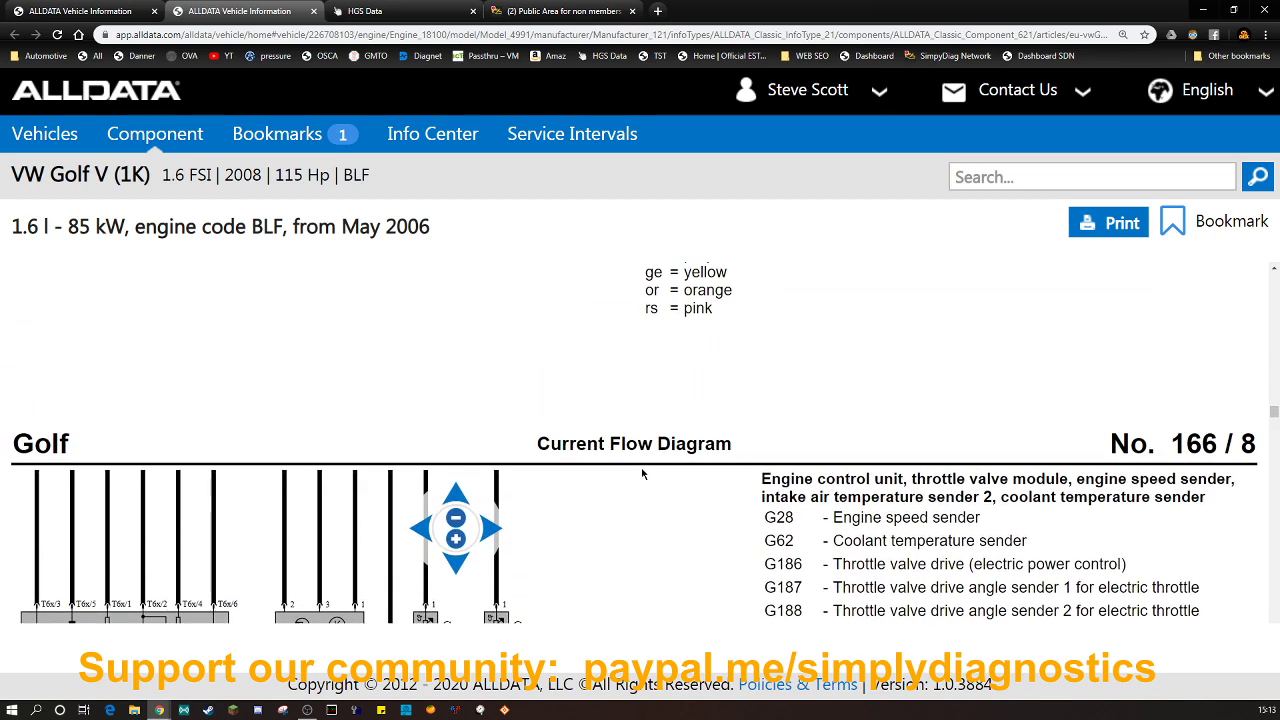
scroll(643, 474, "down", 4)
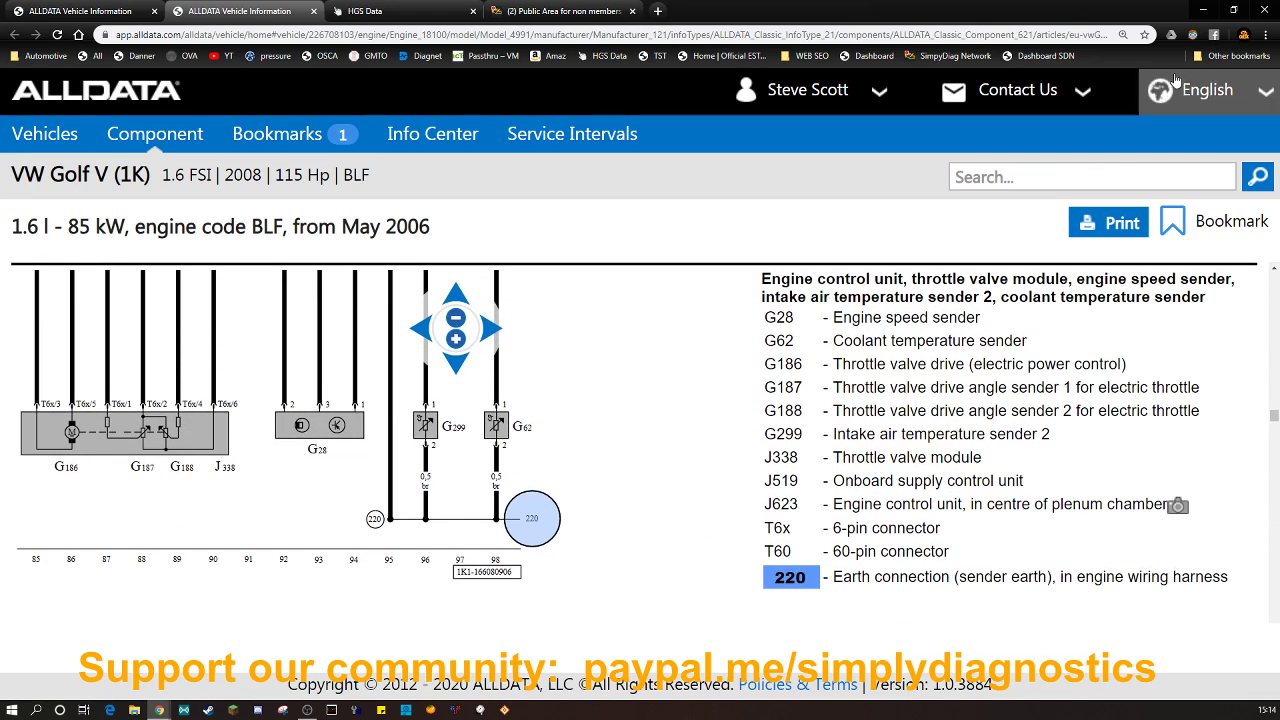
Reset the browser's page zoom to its default and reposition diagram 166/8 so the whole circuit is in view.
left_click(1123, 35)
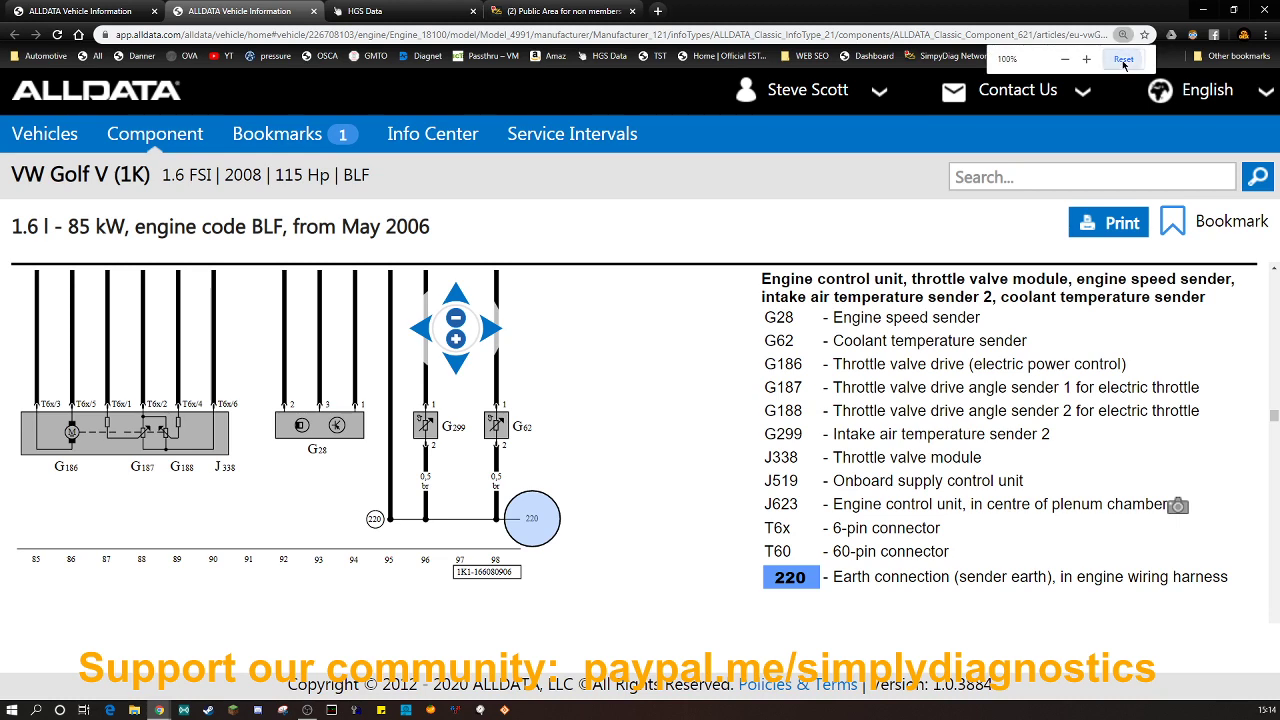
left_click(1123, 59)
left_click_drag(206, 253, 294, 397)
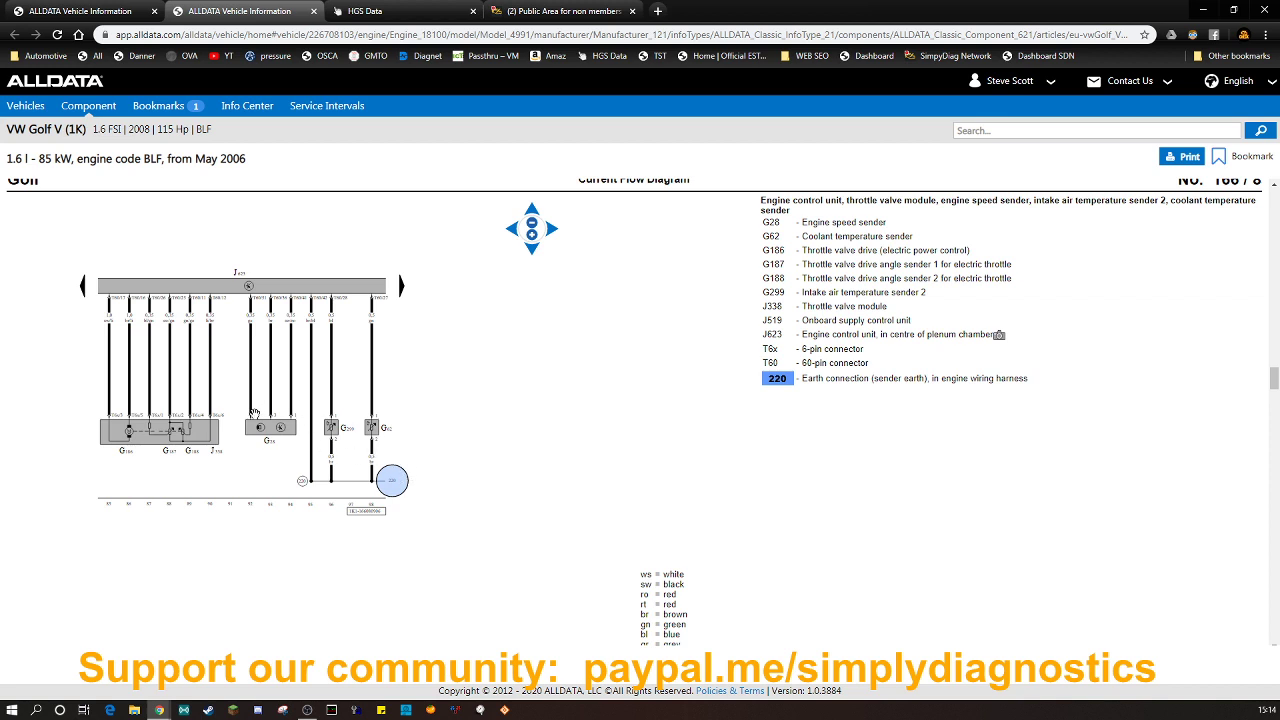
Enlarge diagram 166/8 and examine the wiring between engine control unit J623, the throttle valve module and the speed and temperature senders.
left_click(532, 235)
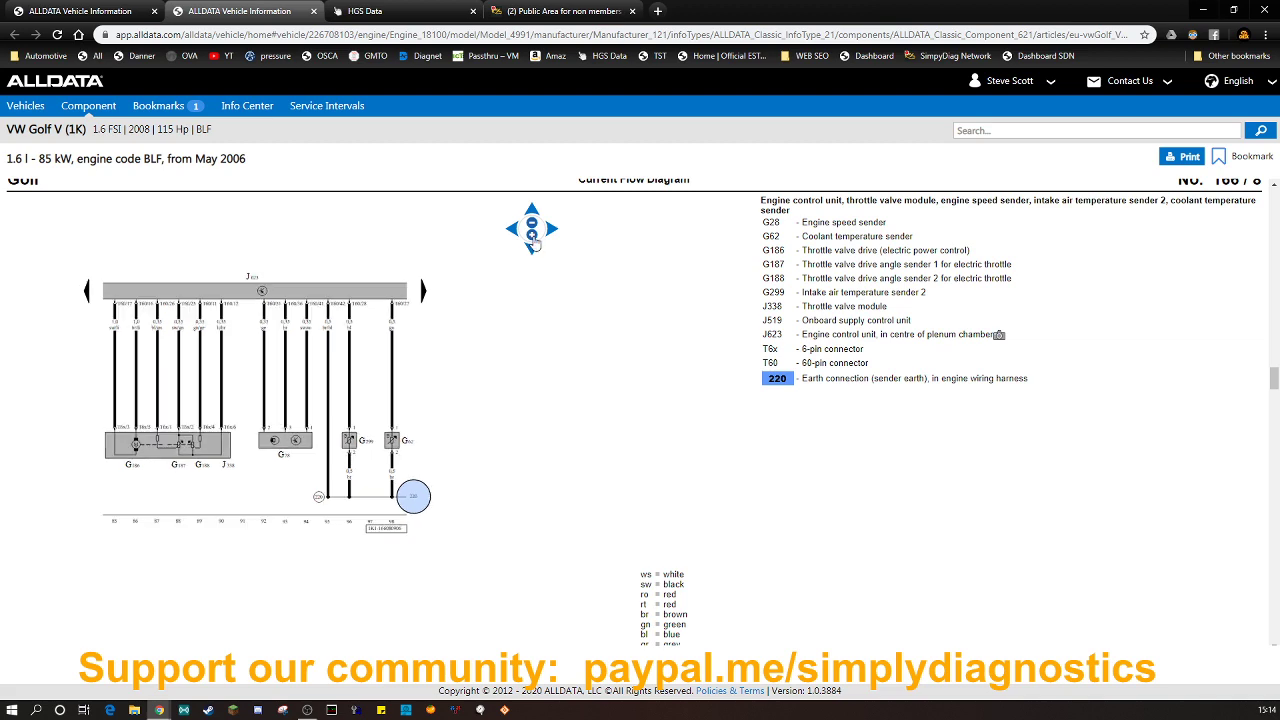
left_click(533, 237)
left_click(533, 237)
left_click(533, 237)
left_click(533, 237)
left_click(533, 237)
left_click(533, 237)
left_click_drag(429, 438, 304, 303)
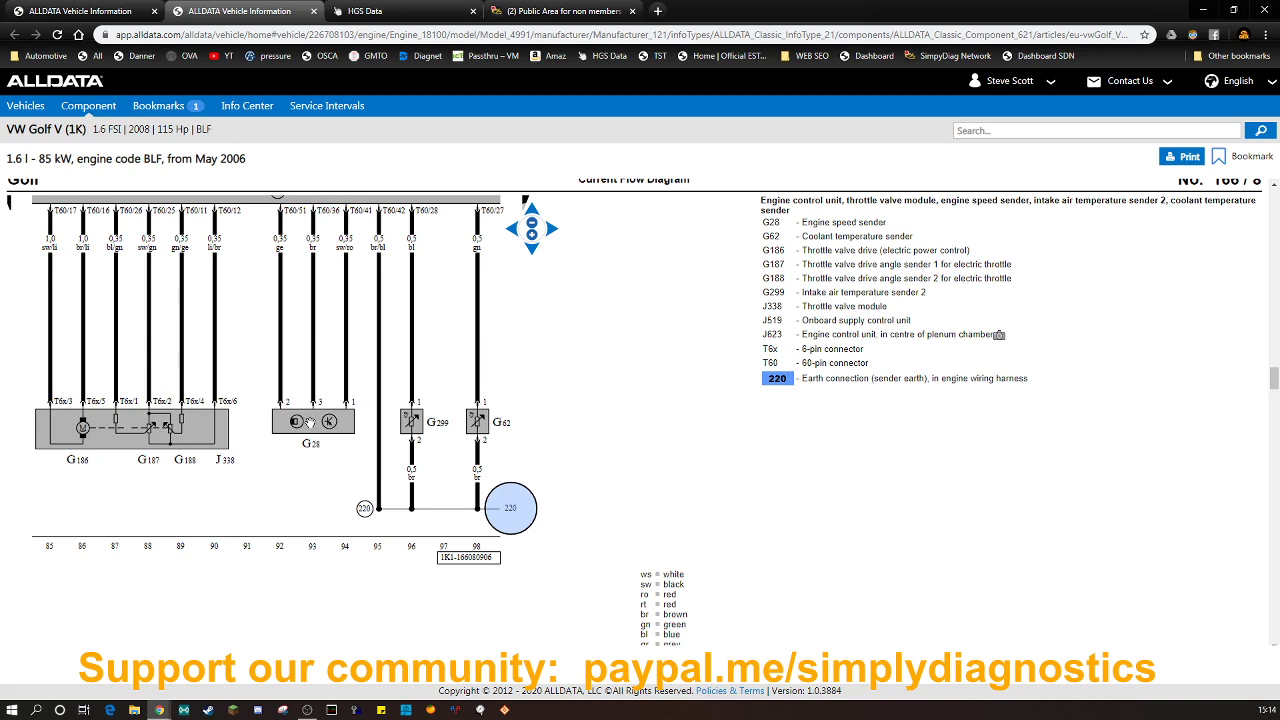
left_click_drag(289, 349, 286, 386)
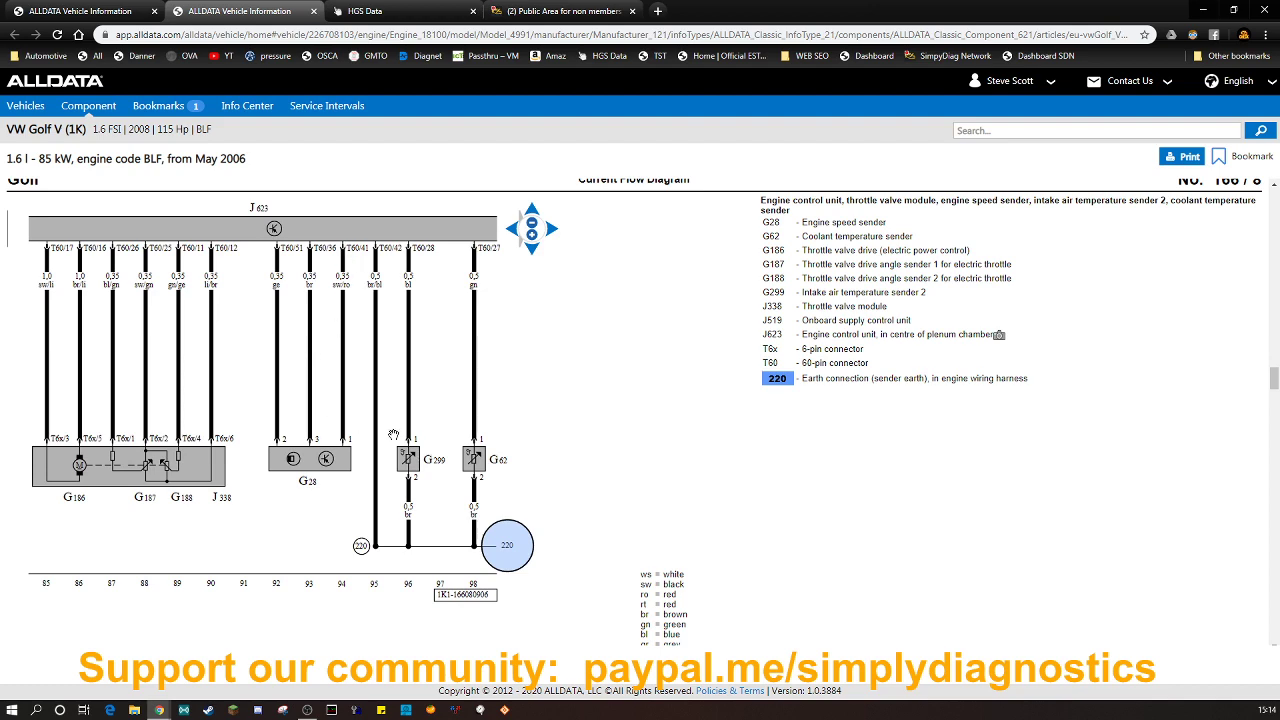
Check the legends of diagrams 166/9 to 166/13 and enlarge diagram 166/13, covering the lambda probe and brake servo pressure sensor.
scroll(1018, 488, "down", 4)
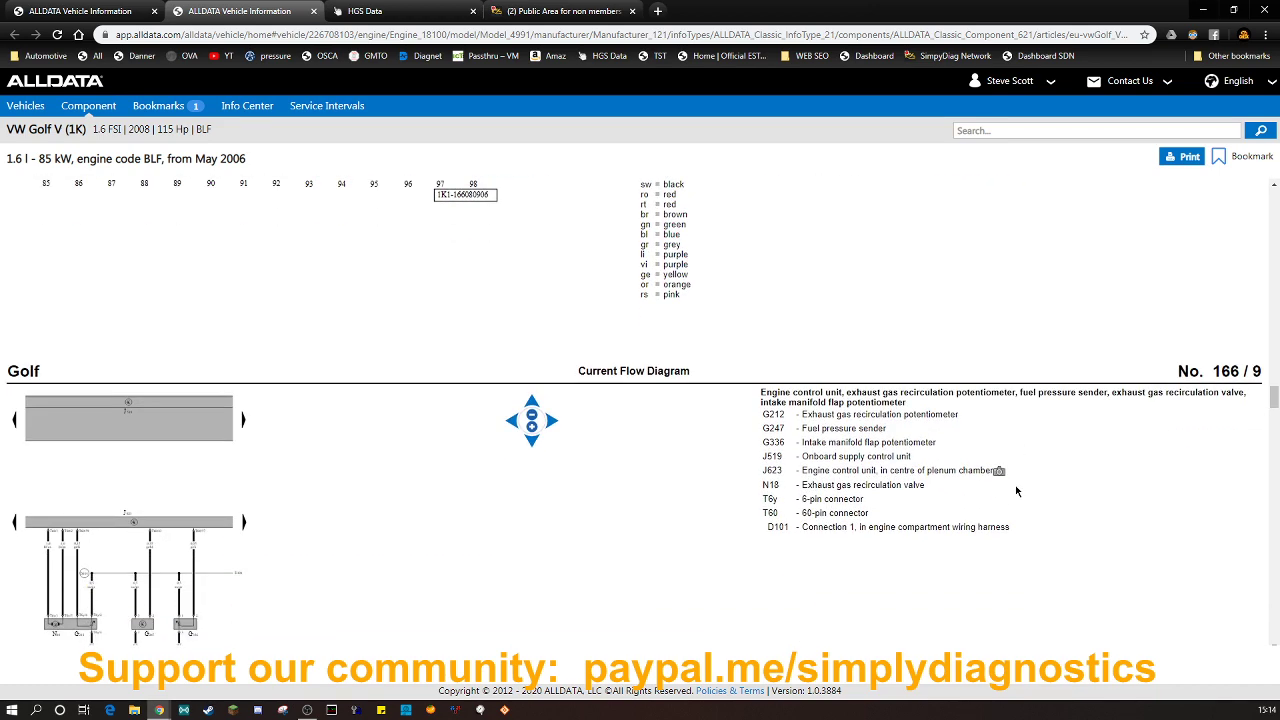
scroll(1017, 490, "down", 5)
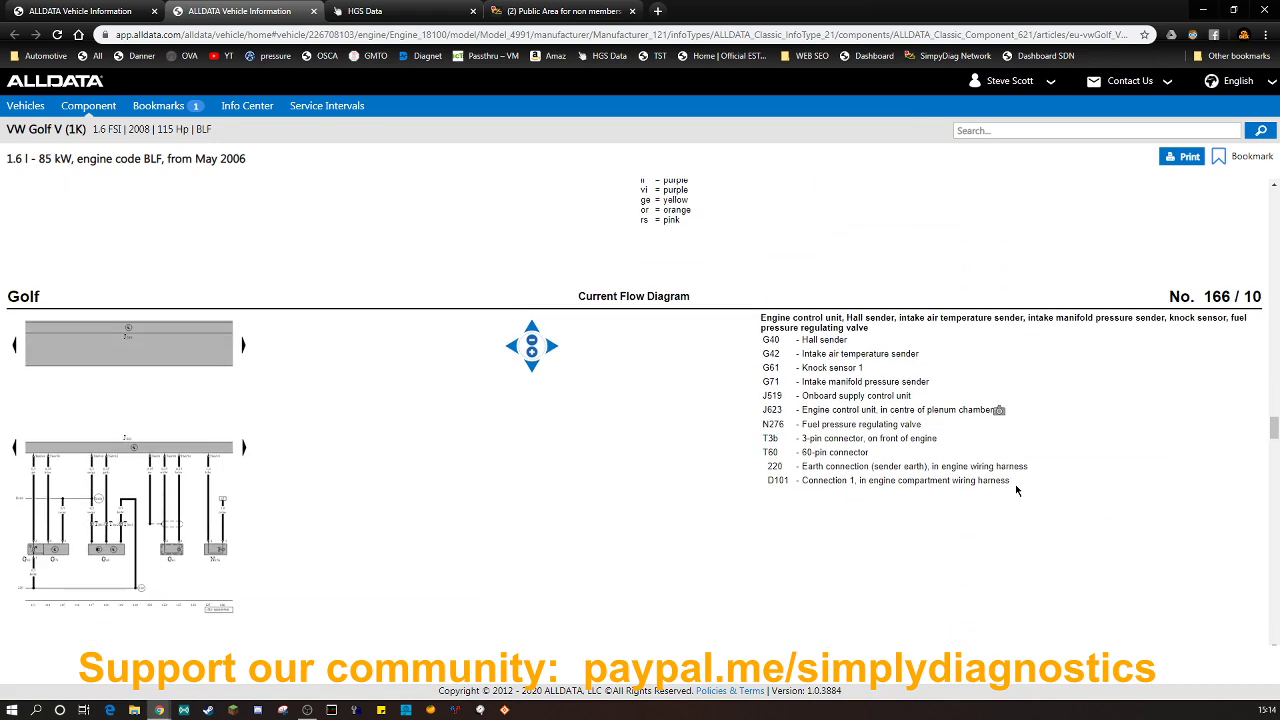
scroll(1015, 484, "down", 5)
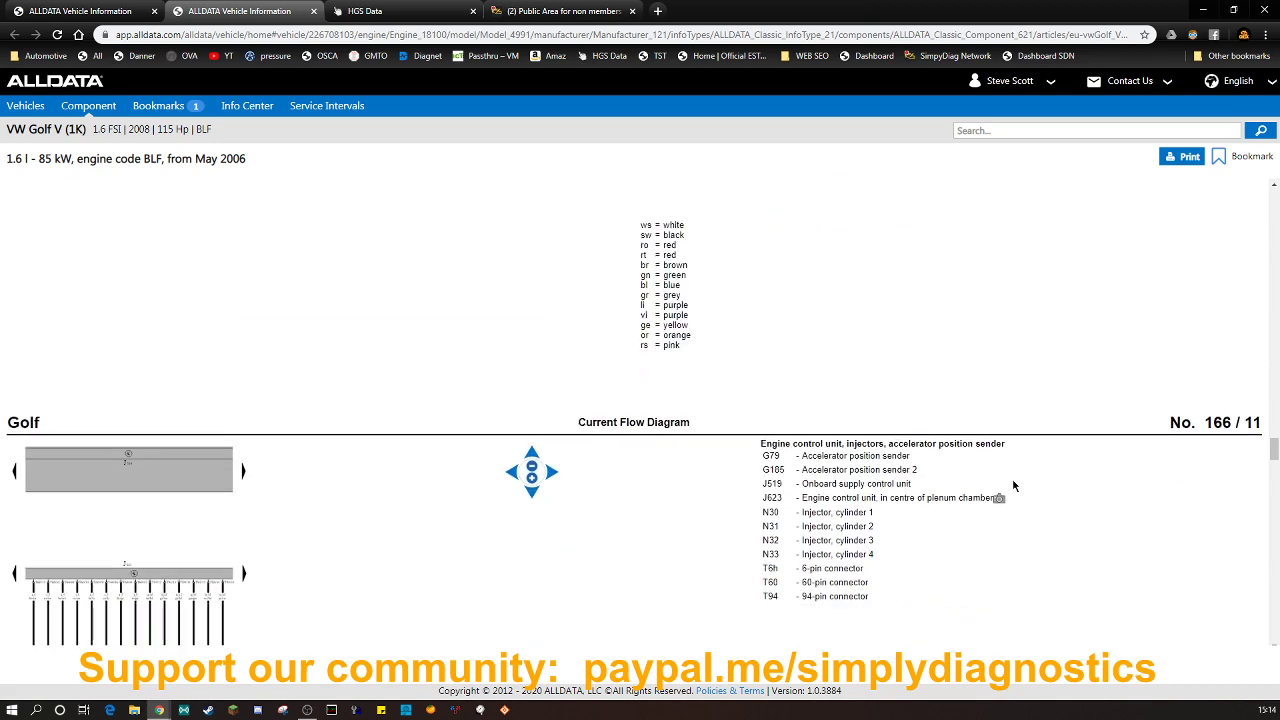
scroll(1013, 486, "down", 5)
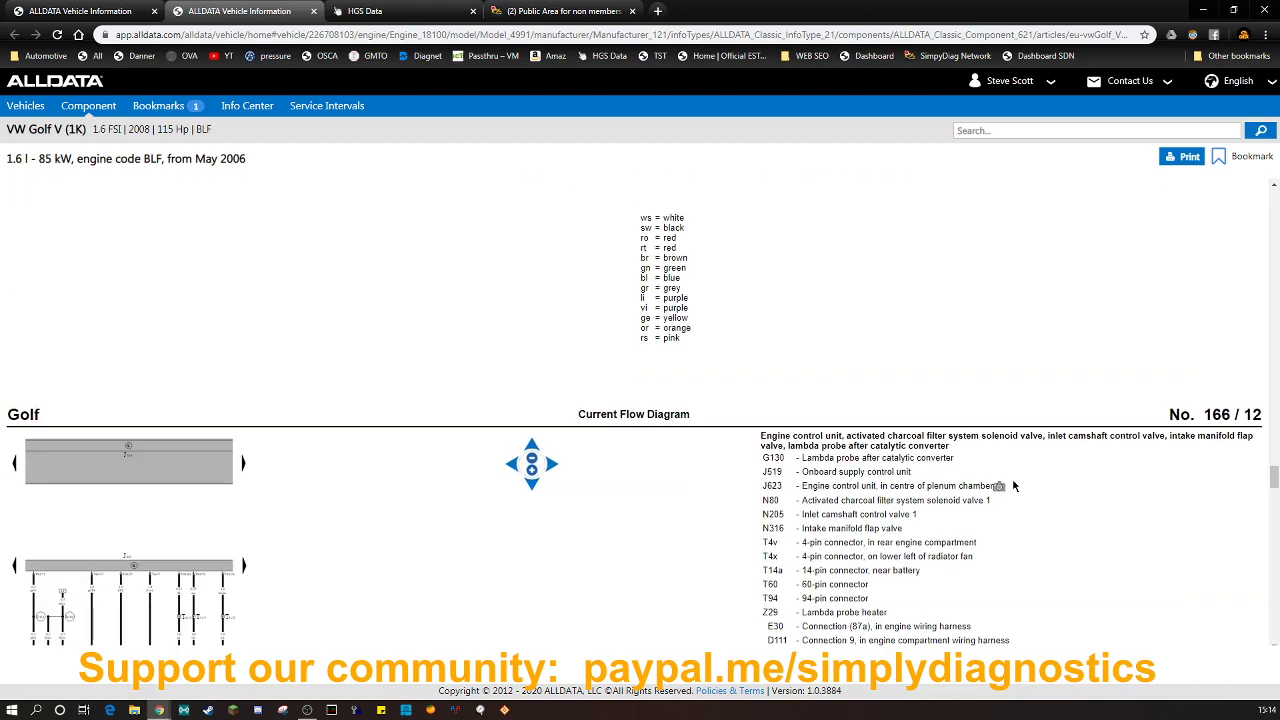
scroll(1013, 486, "down", 5)
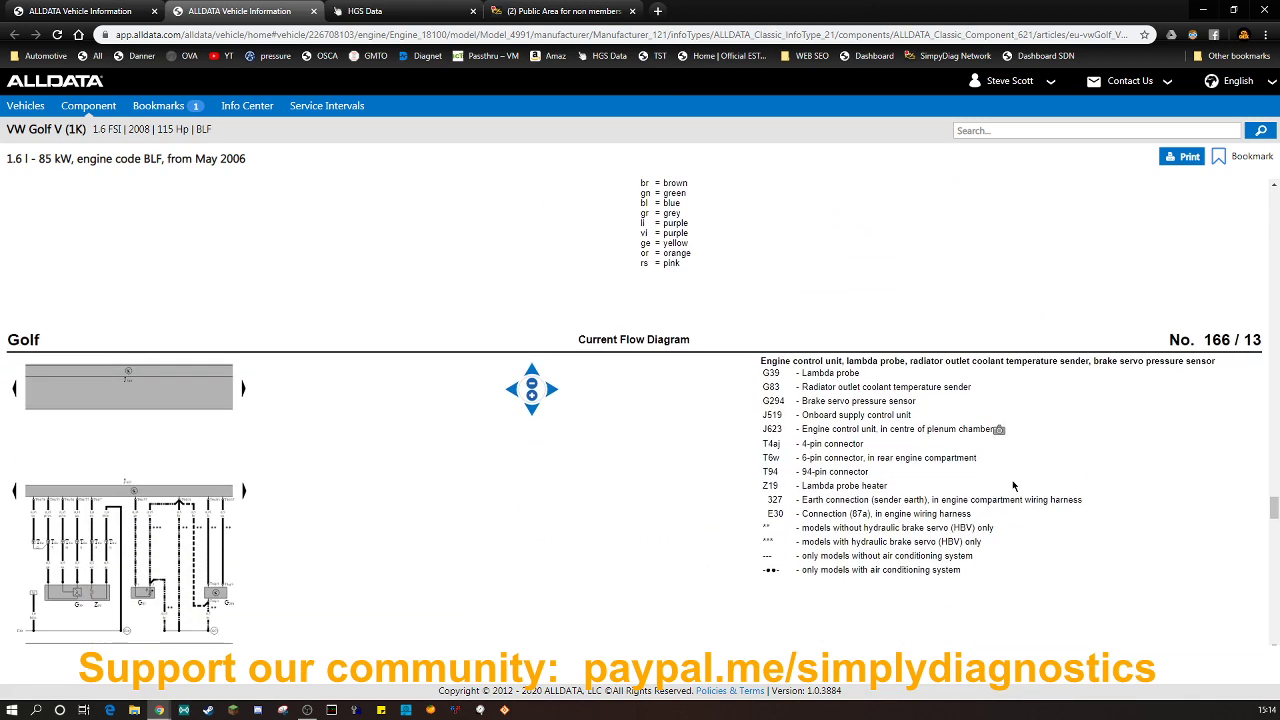
scroll(1013, 486, "down", 1)
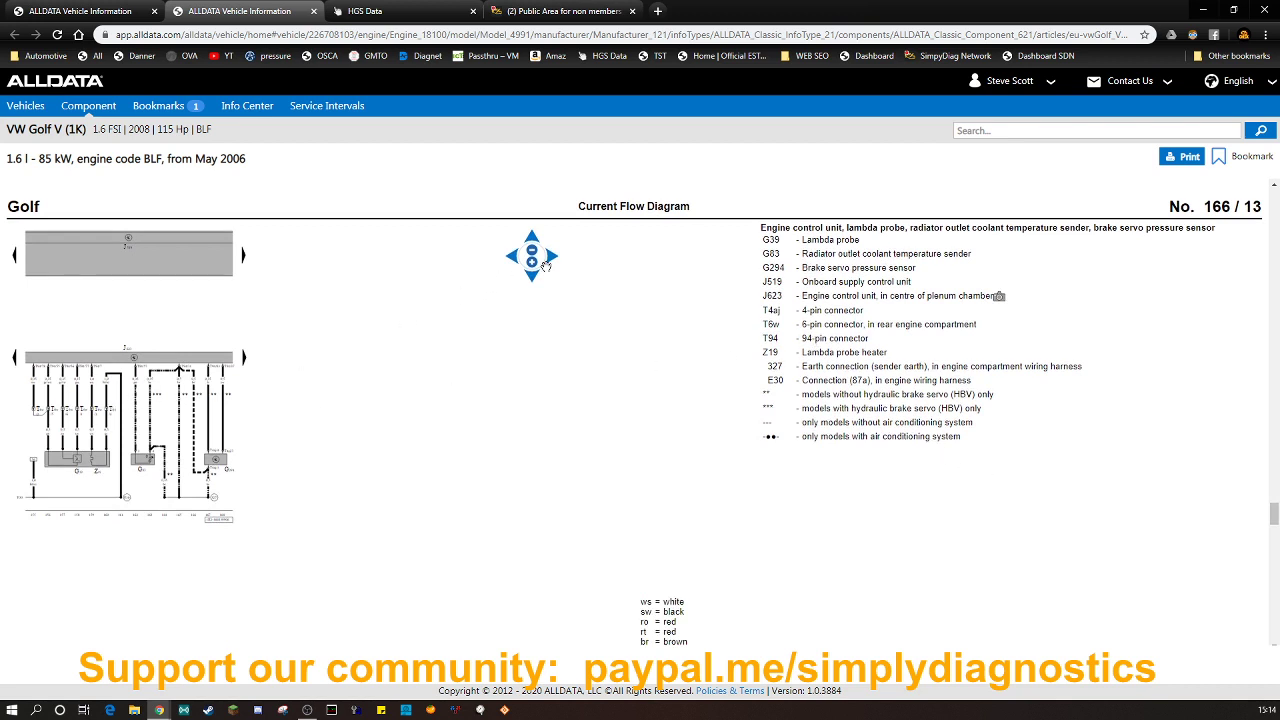
left_click(532, 262)
left_click(533, 264)
left_click(533, 264)
left_click(533, 264)
left_click(533, 264)
left_click(533, 264)
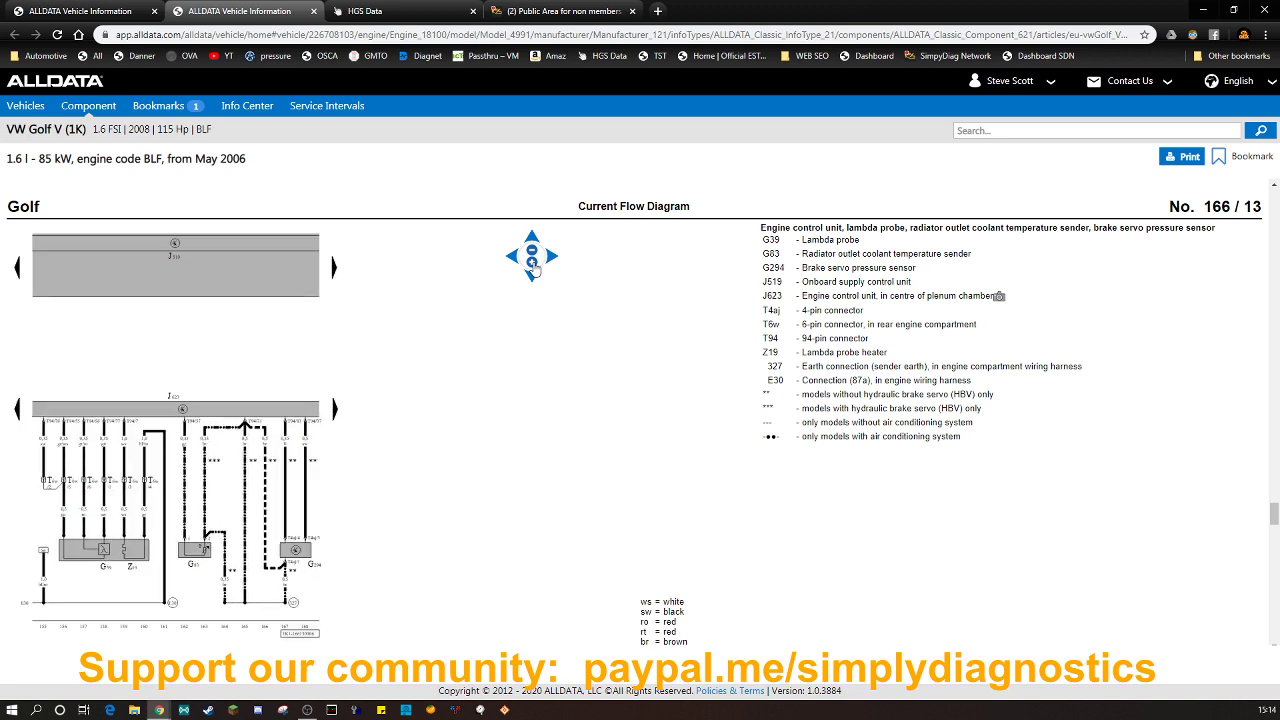
left_click(533, 264)
left_click(533, 264)
left_click(533, 264)
left_click(533, 264)
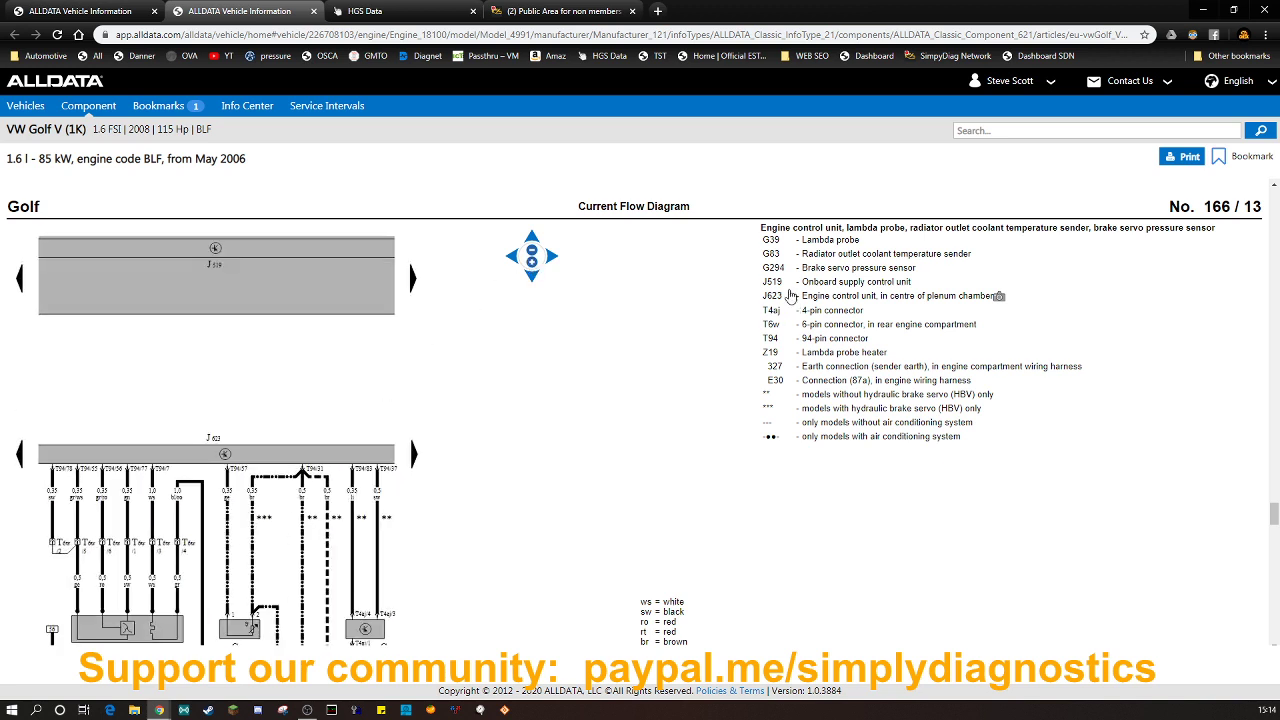
Highlight brake servo pressure sensor G294 on diagram 166/13 and examine its wiring up to engine control unit J623.
left_click(775, 269)
left_click_drag(320, 522, 288, 364)
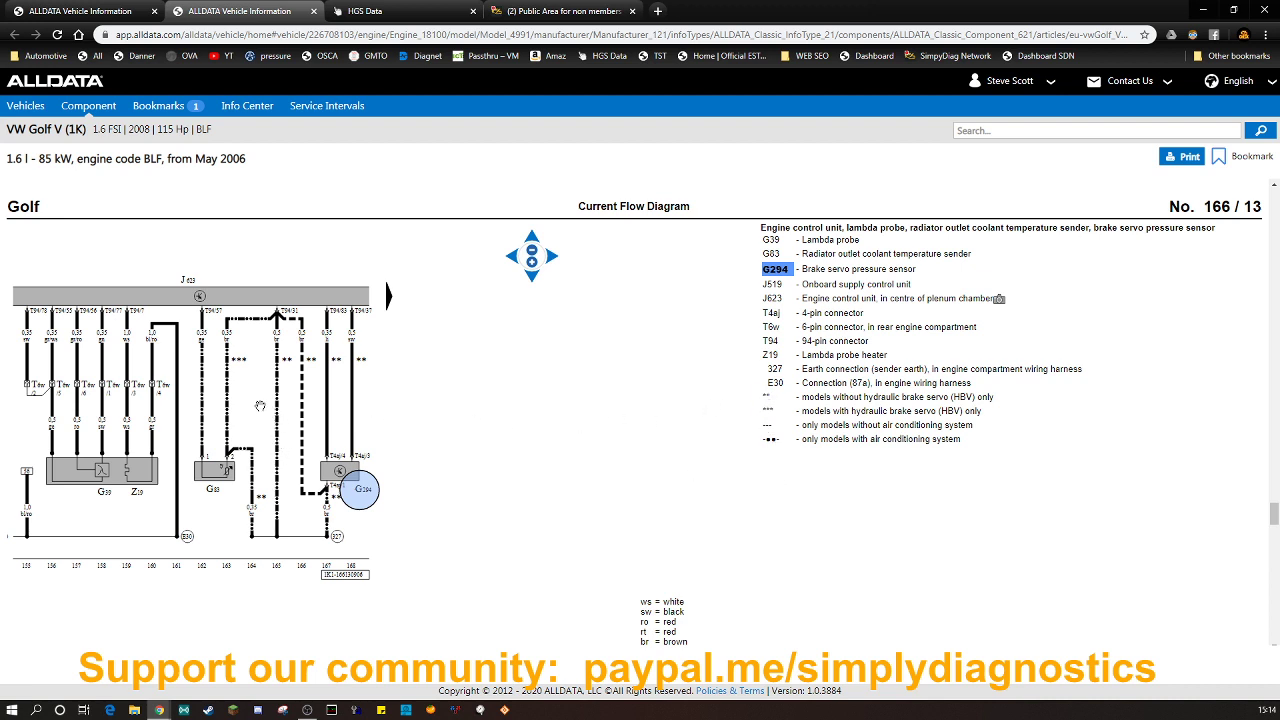
left_click(532, 263)
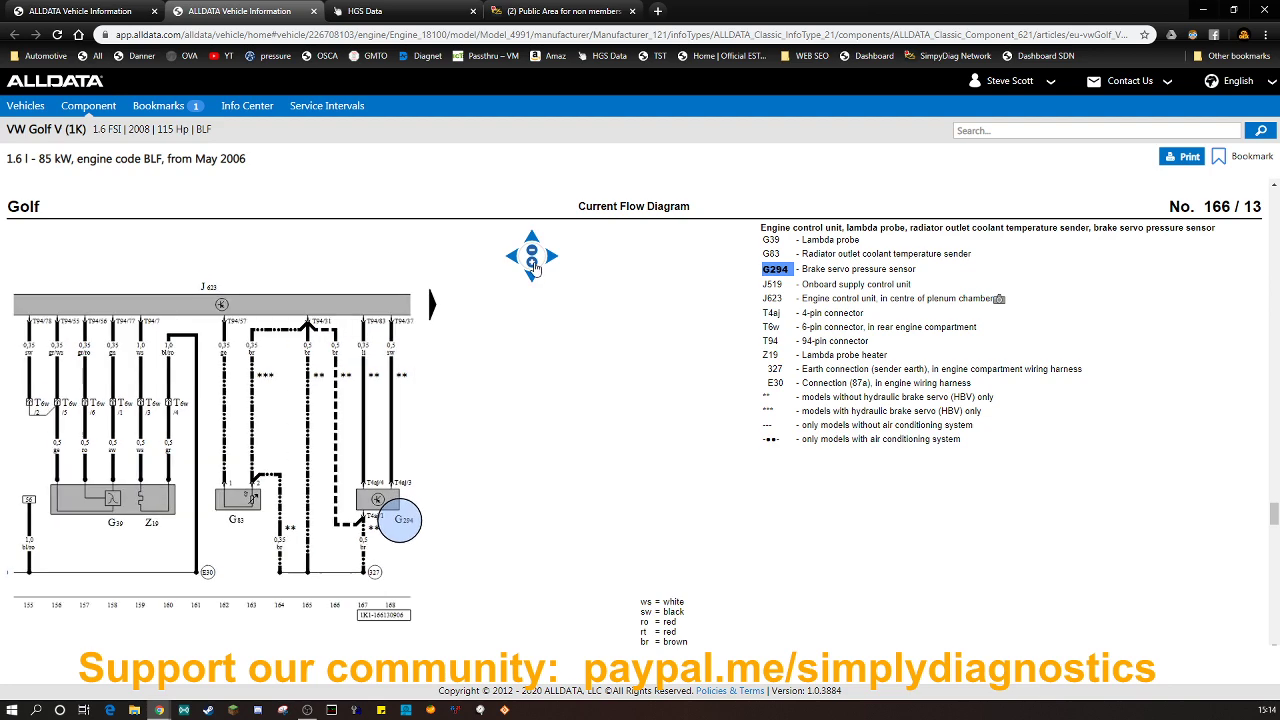
left_click_drag(387, 481, 328, 350)
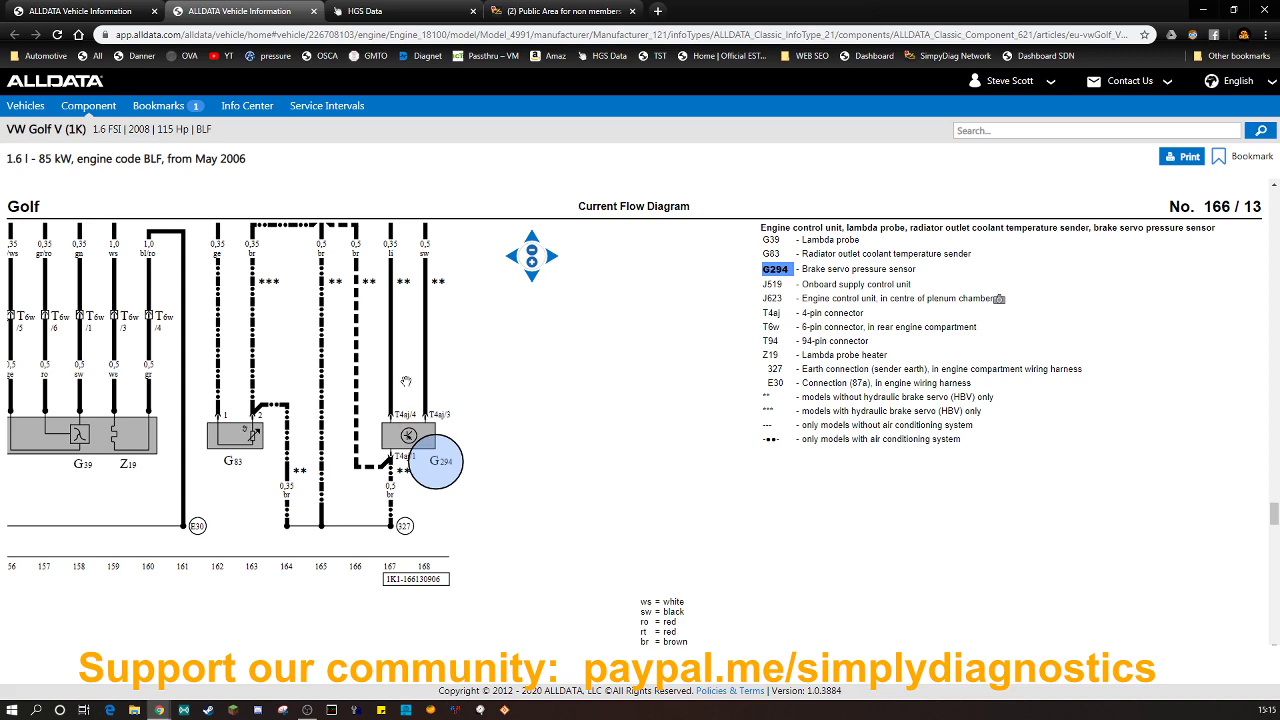
left_click_drag(411, 337, 400, 420)
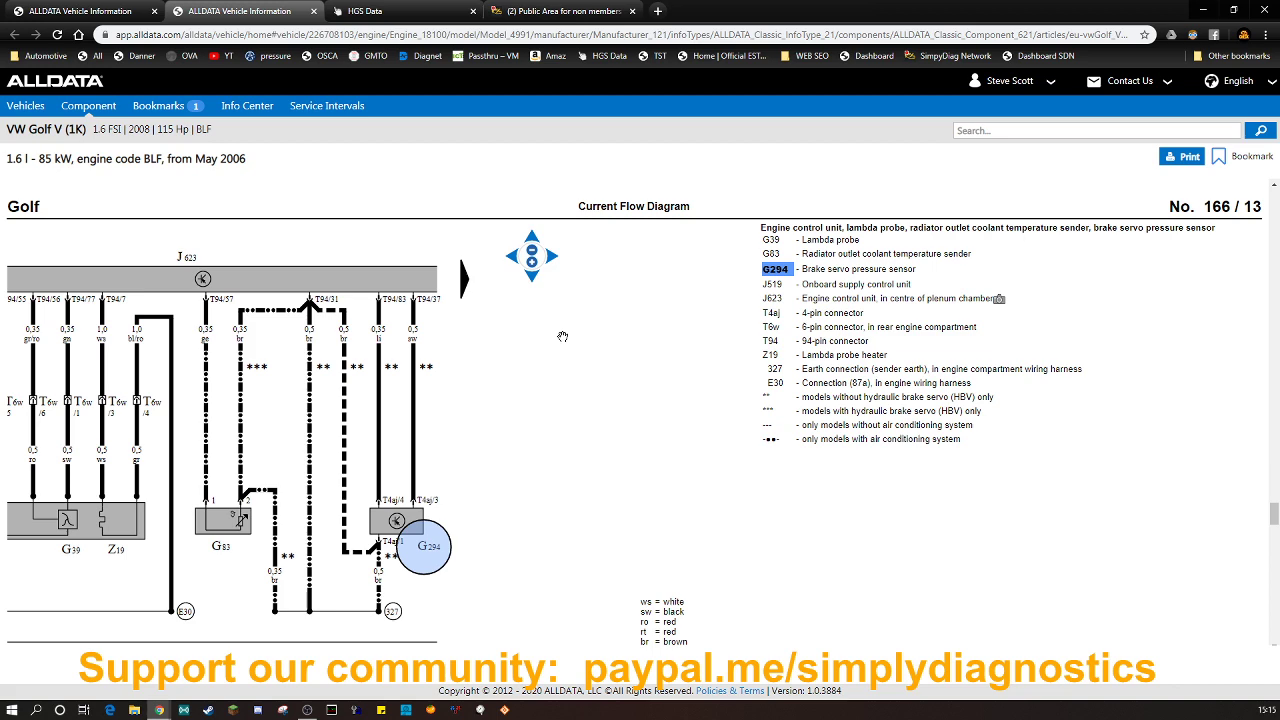
left_click_drag(318, 508, 356, 477)
Compare diagram 166/13 with the neighbouring diagrams 166/12 and 166/14, including the brake vacuum pump and brake switch legend.
scroll(916, 527, "down", 7)
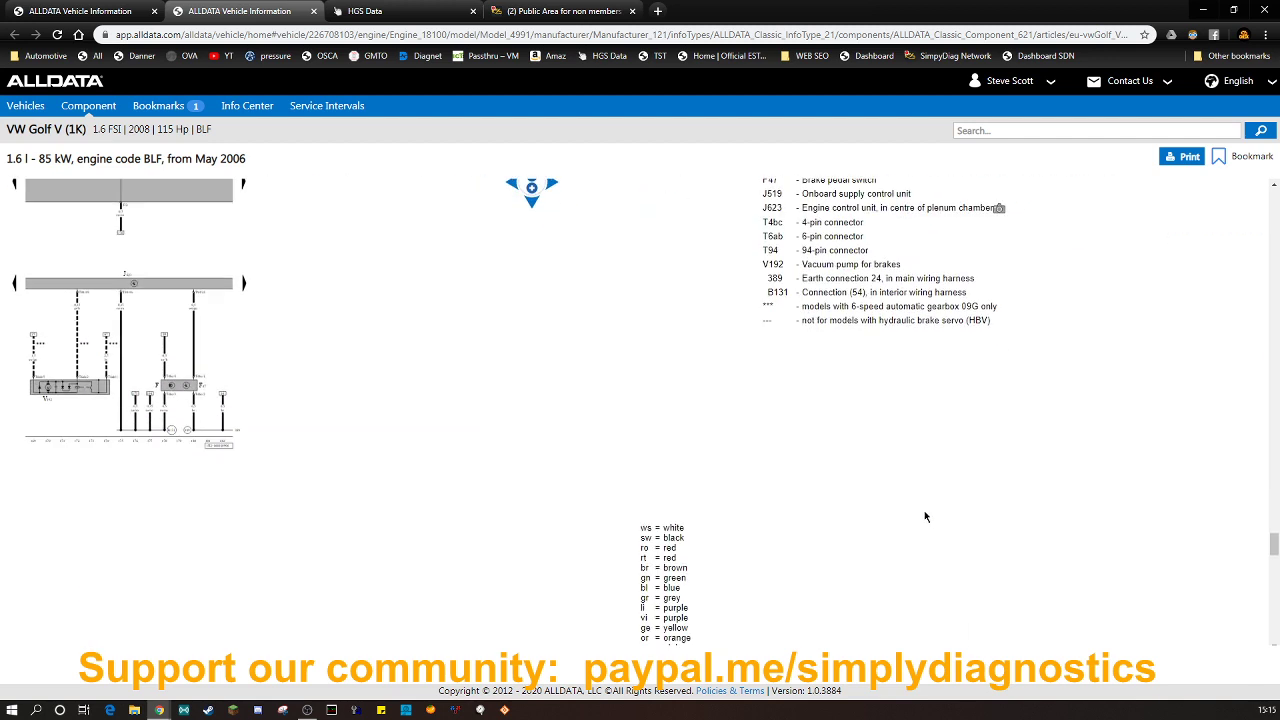
scroll(924, 512, "down", 5)
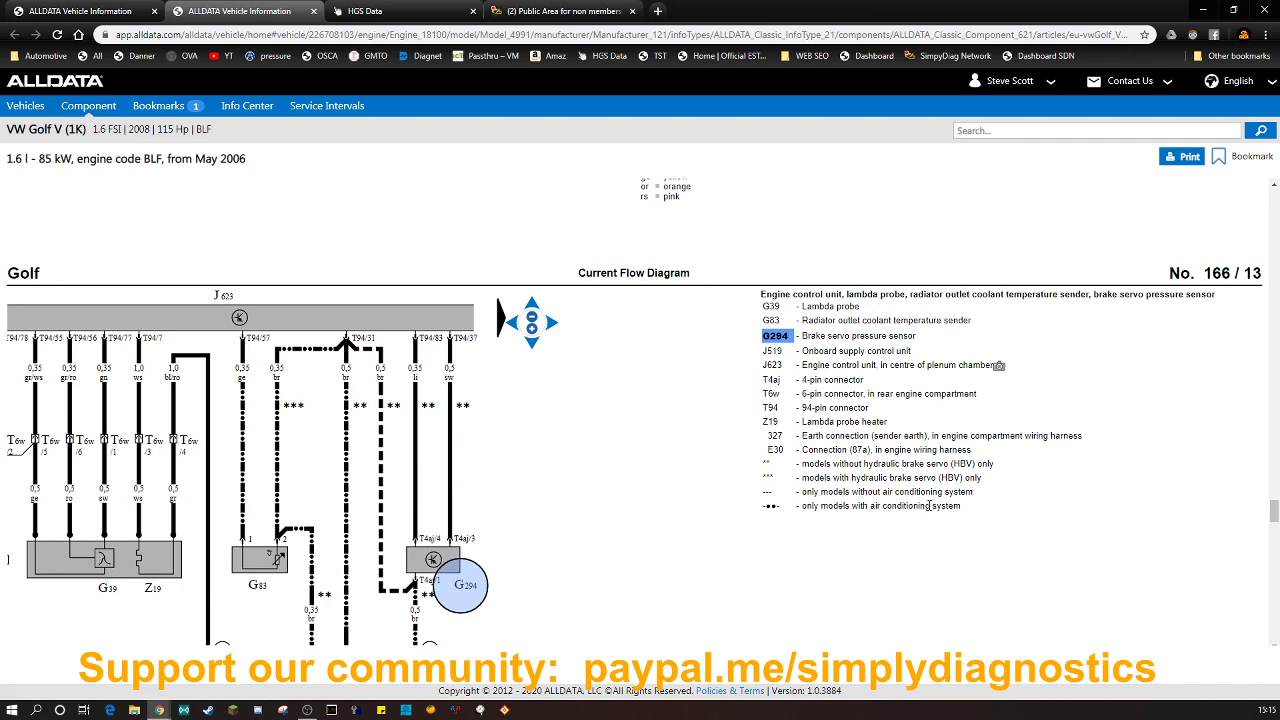
scroll(930, 505, "down", 1)
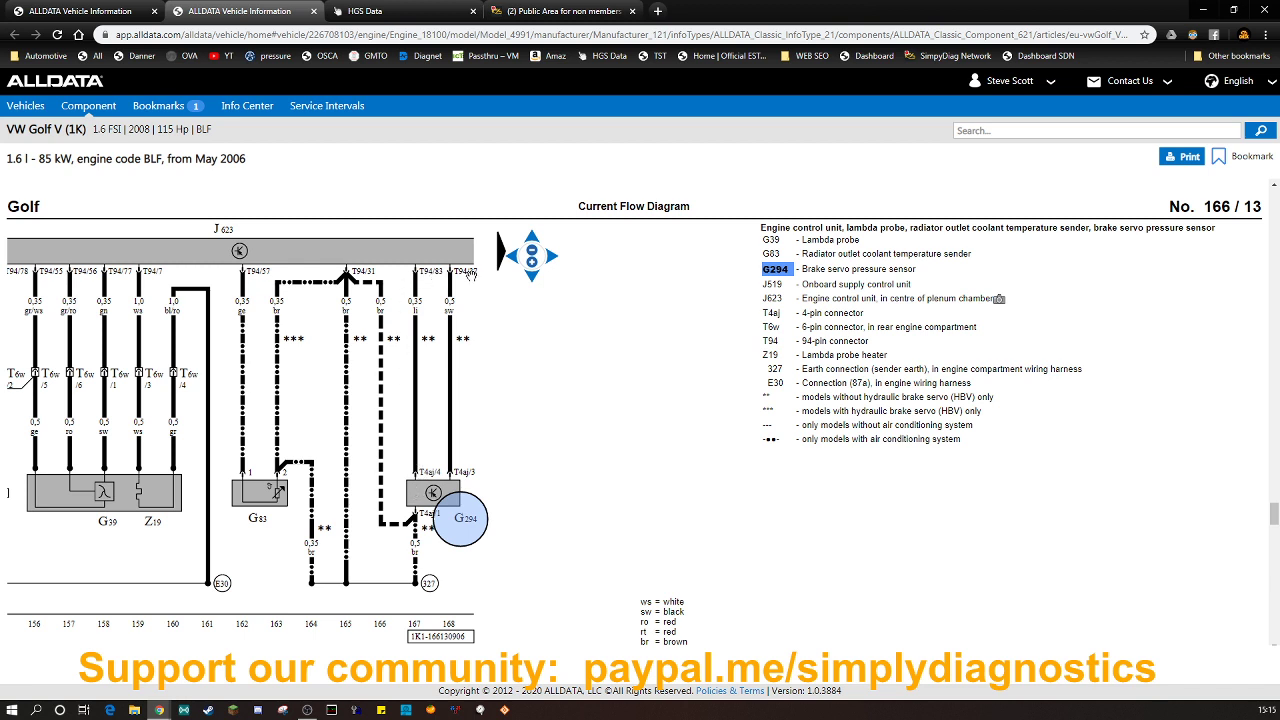
scroll(660, 478, "down", 10)
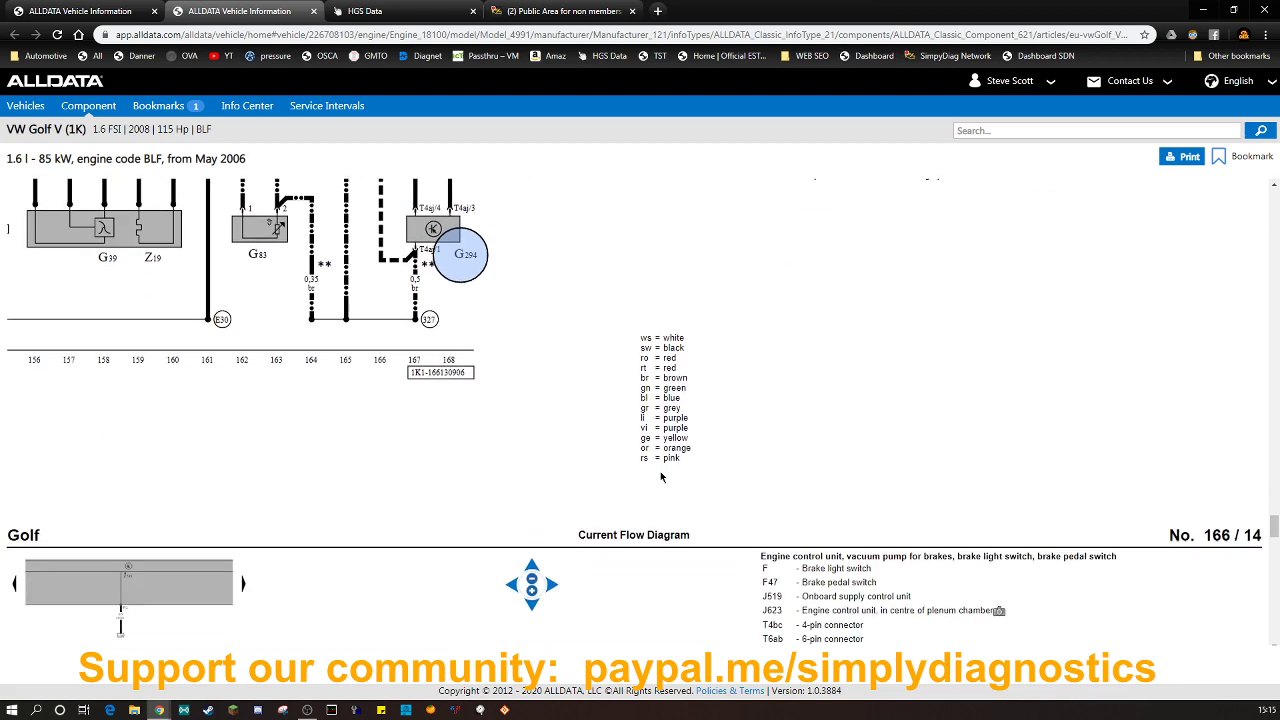
scroll(587, 473, "up", 10)
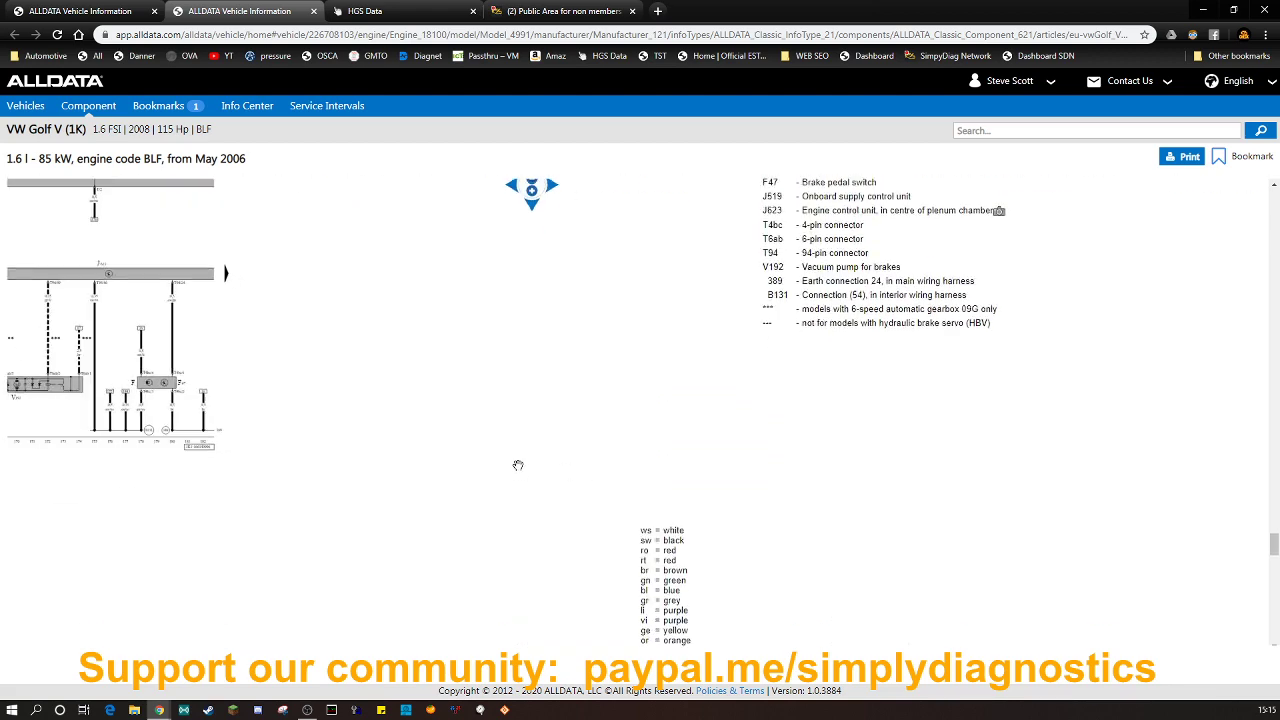
scroll(884, 505, "up", 5)
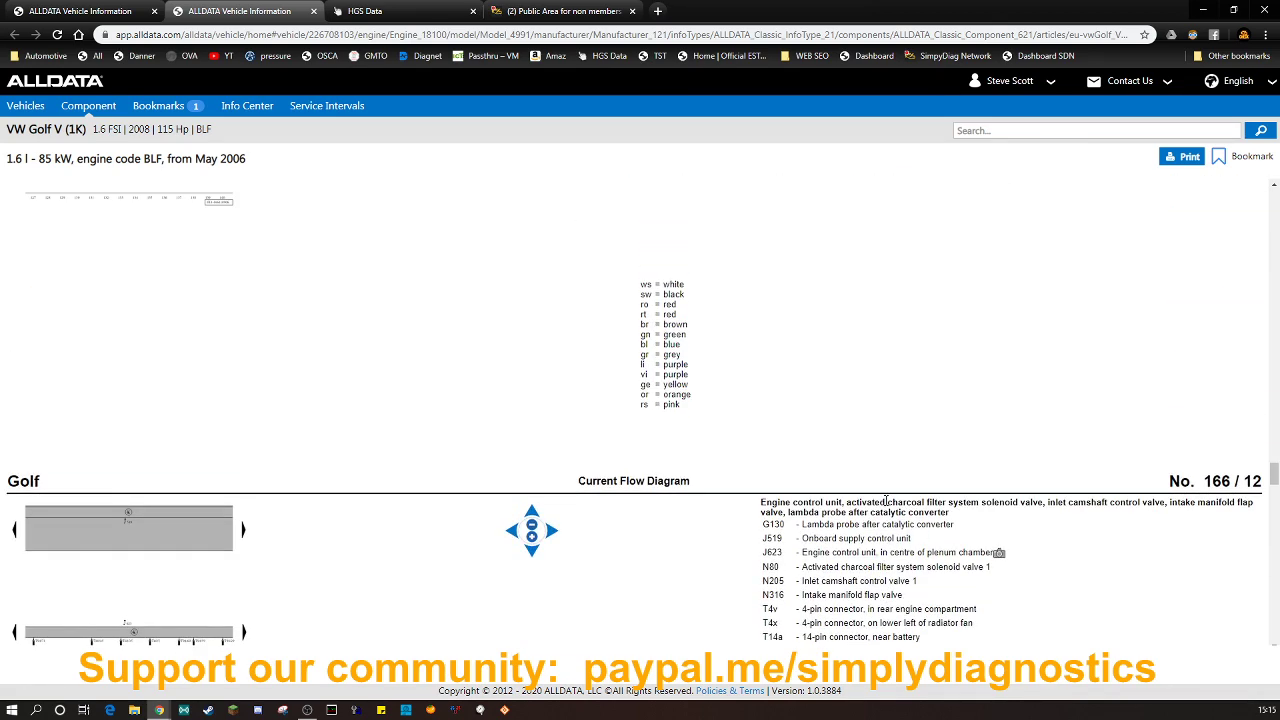
scroll(889, 496, "down", 5)
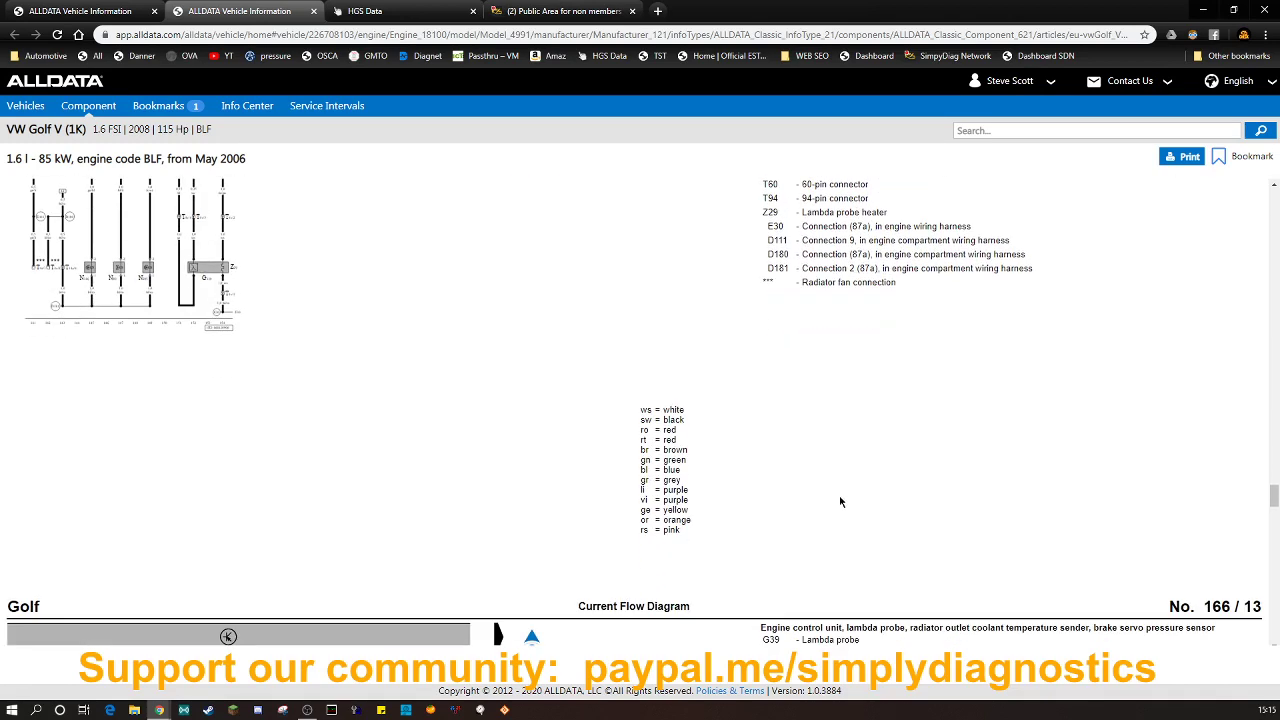
Return to the Golf's vehicle systems component overview and close the tab with the engine wiring diagrams.
scroll(314, 443, "down", 2)
scroll(297, 433, "up", 4)
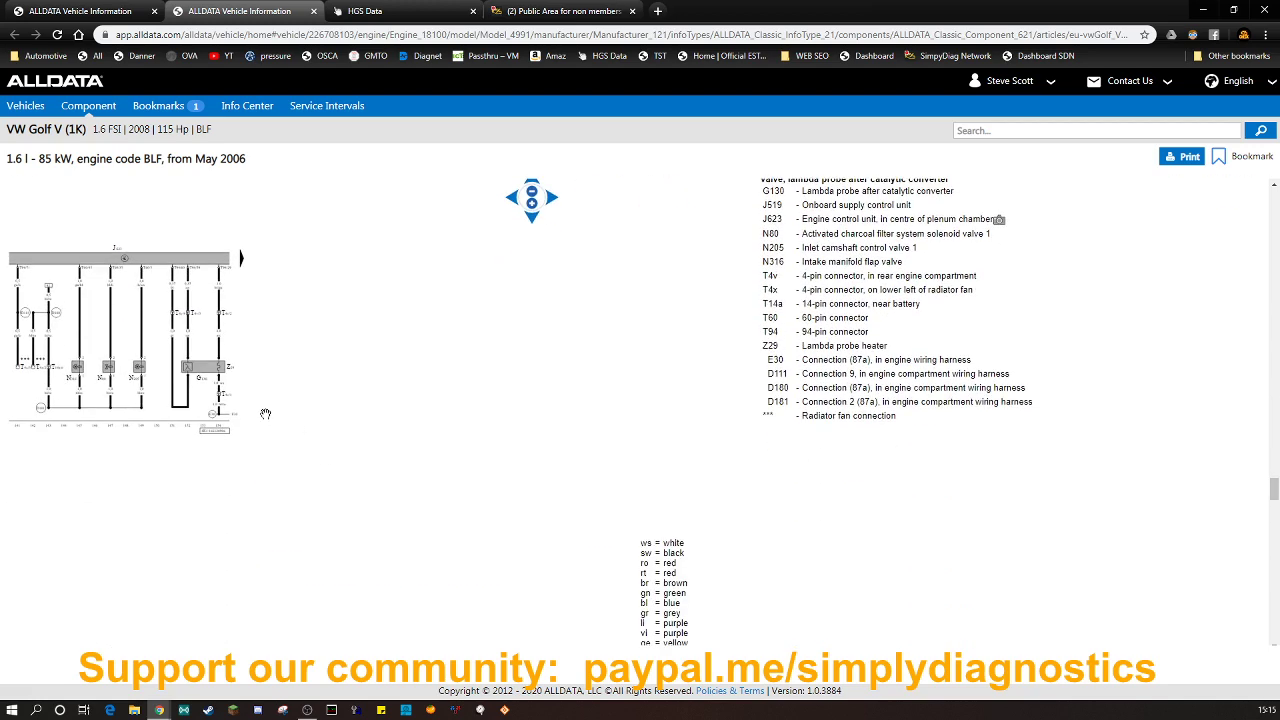
left_click(105, 14)
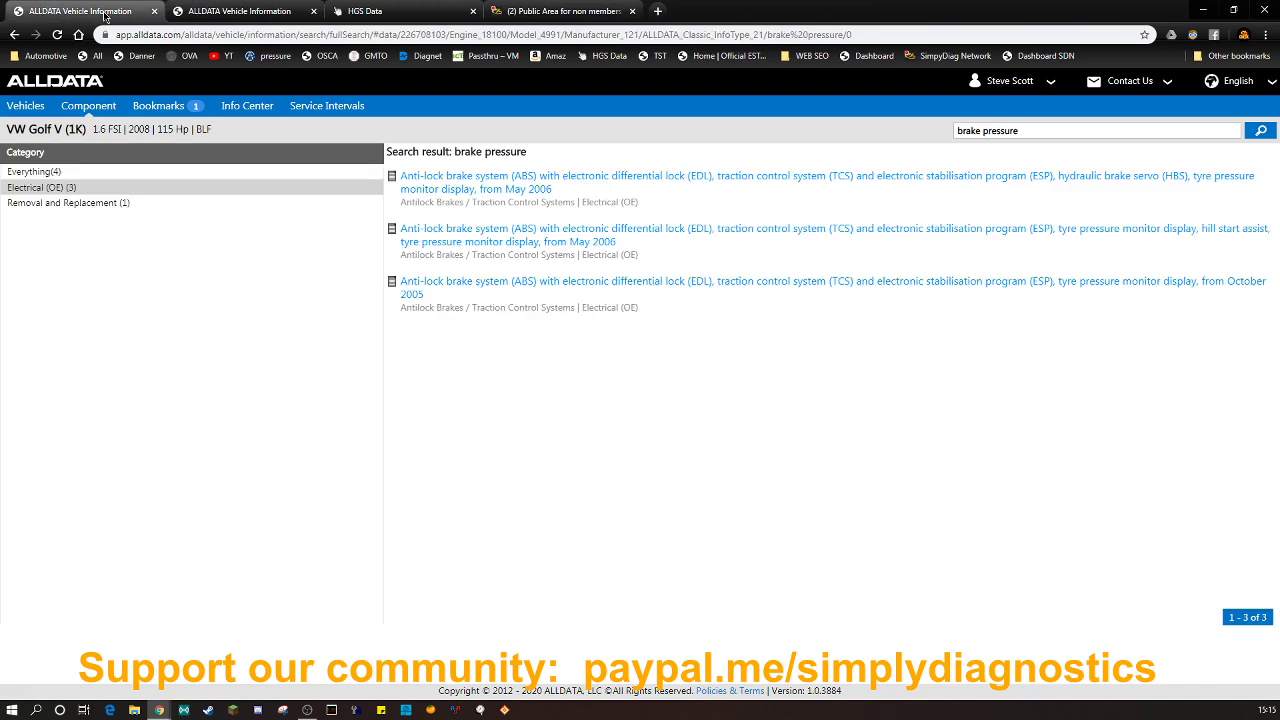
left_click(96, 108)
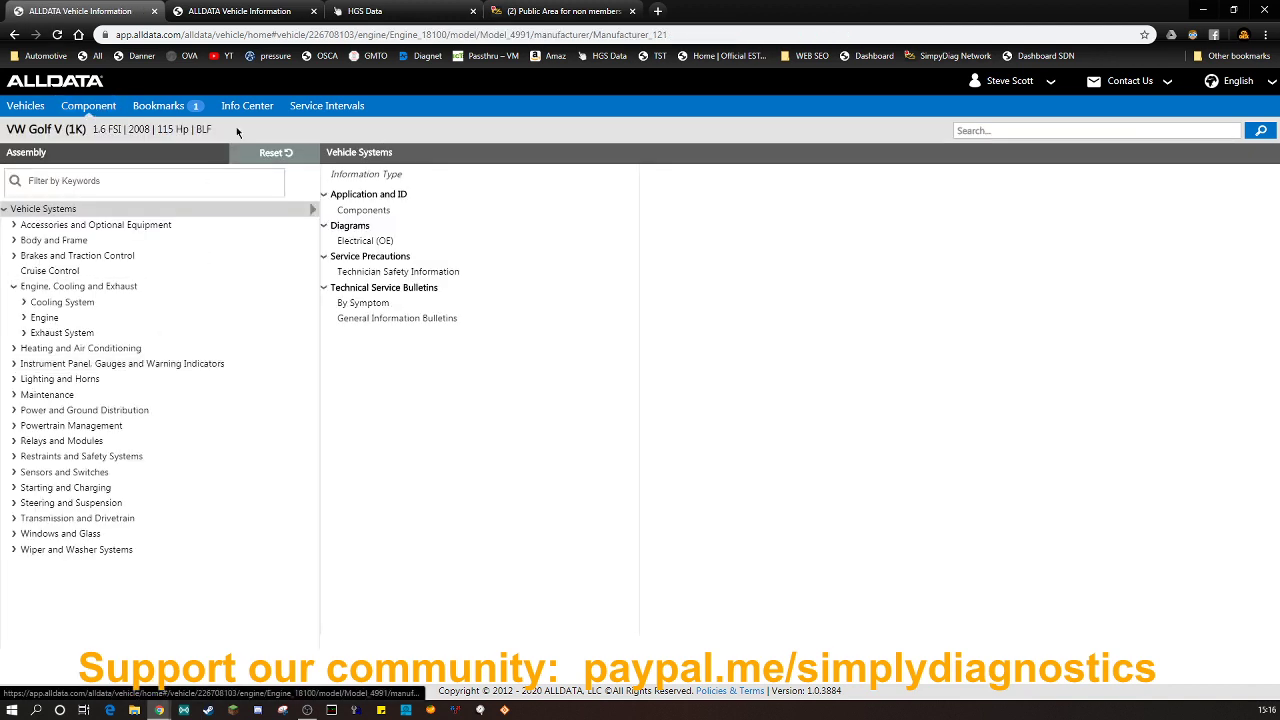
left_click(313, 11)
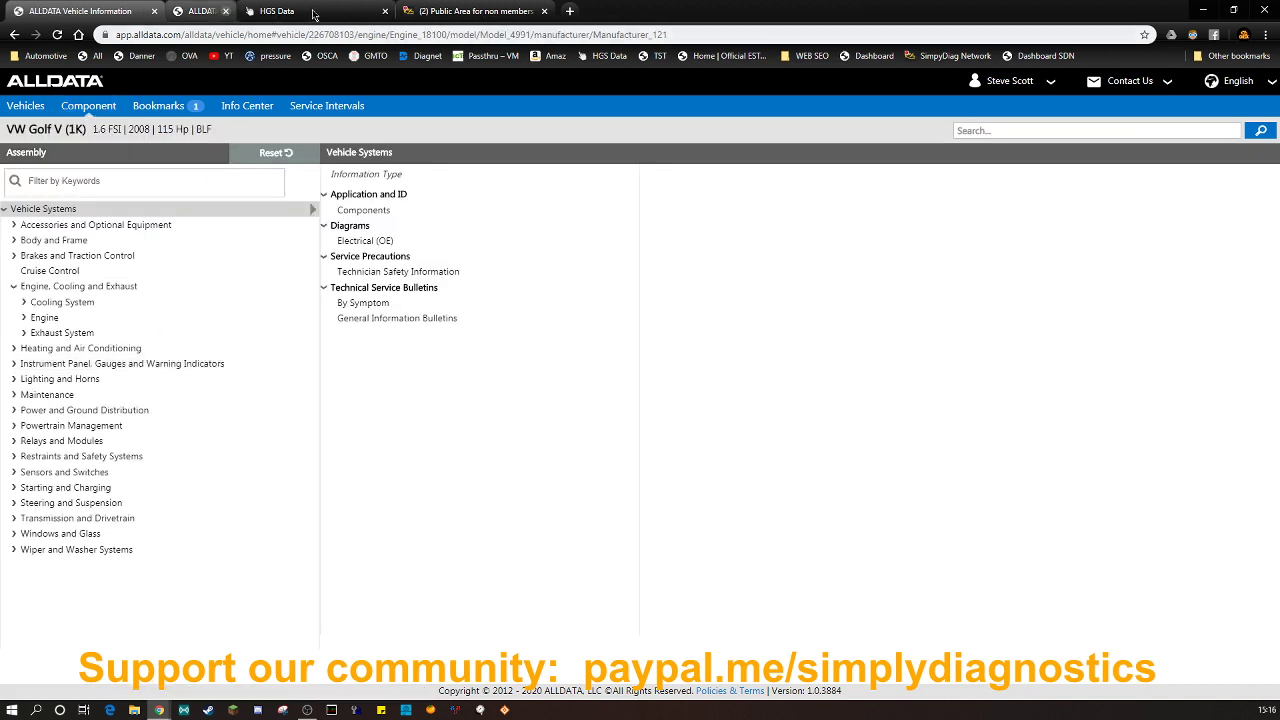
Read the OE electrical fault finding program under Powertrain Management in a separate tab, and close that tab.
left_click(117, 412)
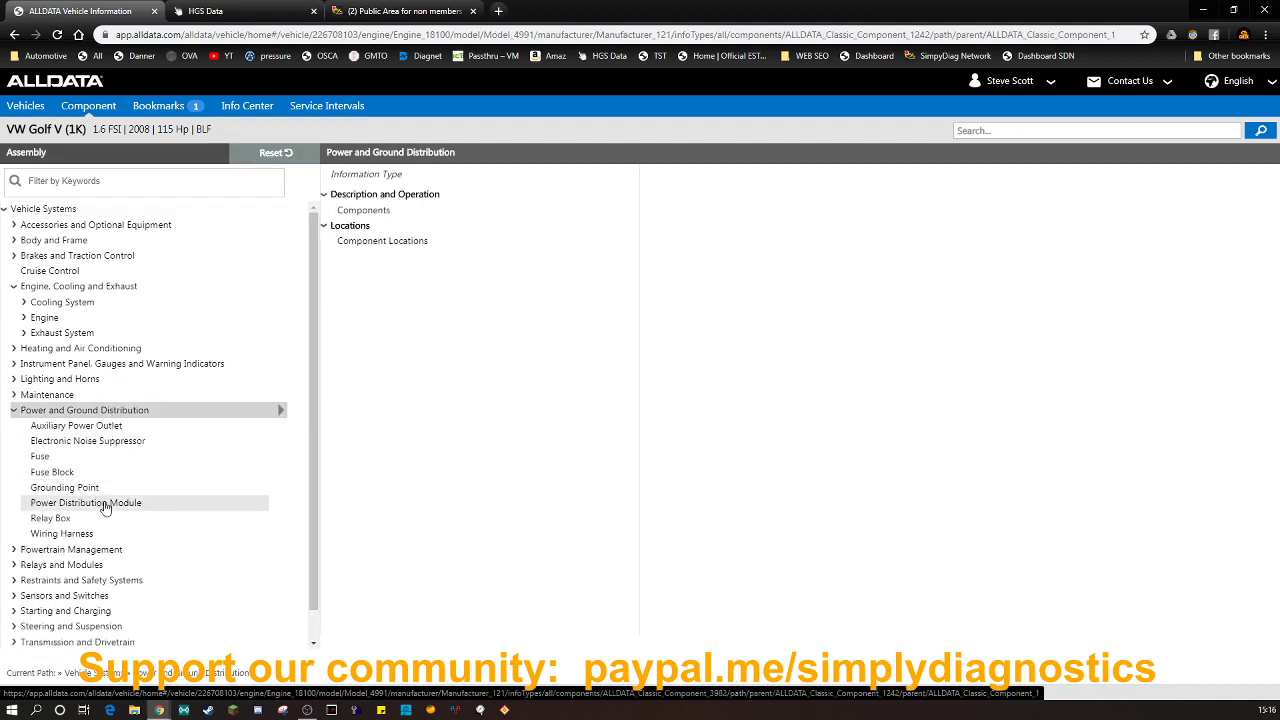
left_click(100, 549)
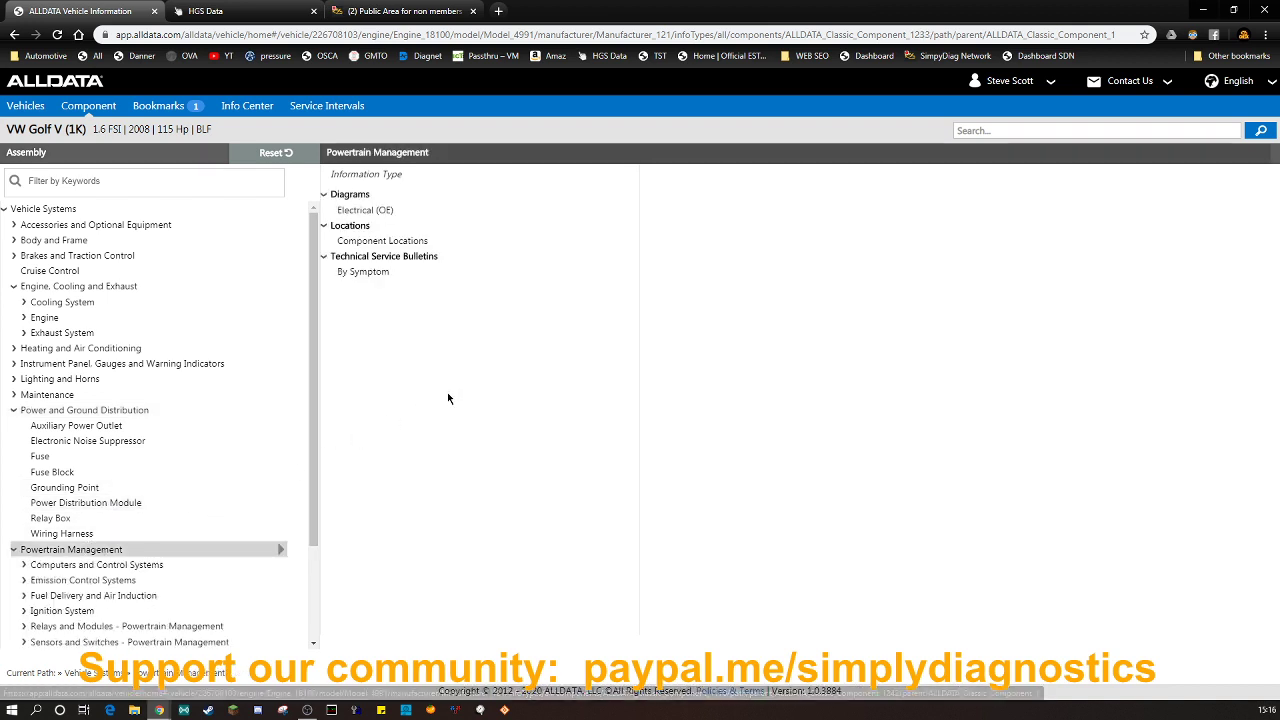
left_click(380, 211)
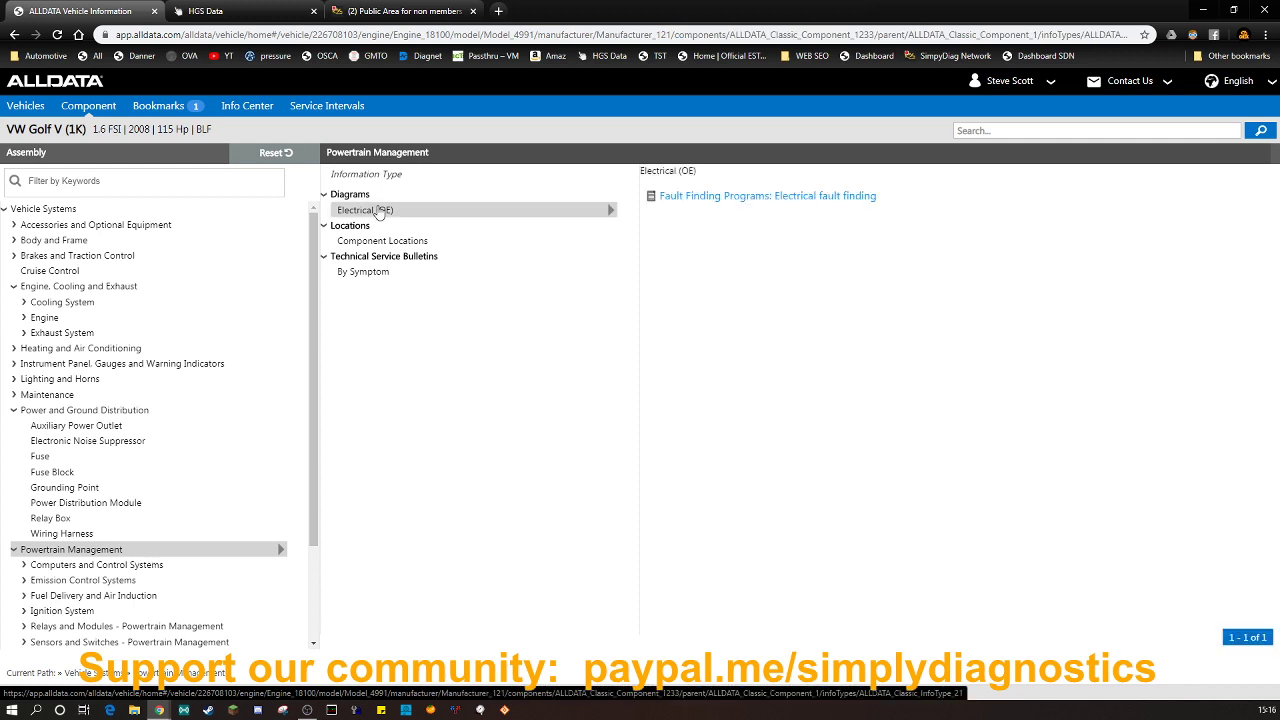
right_click(776, 200)
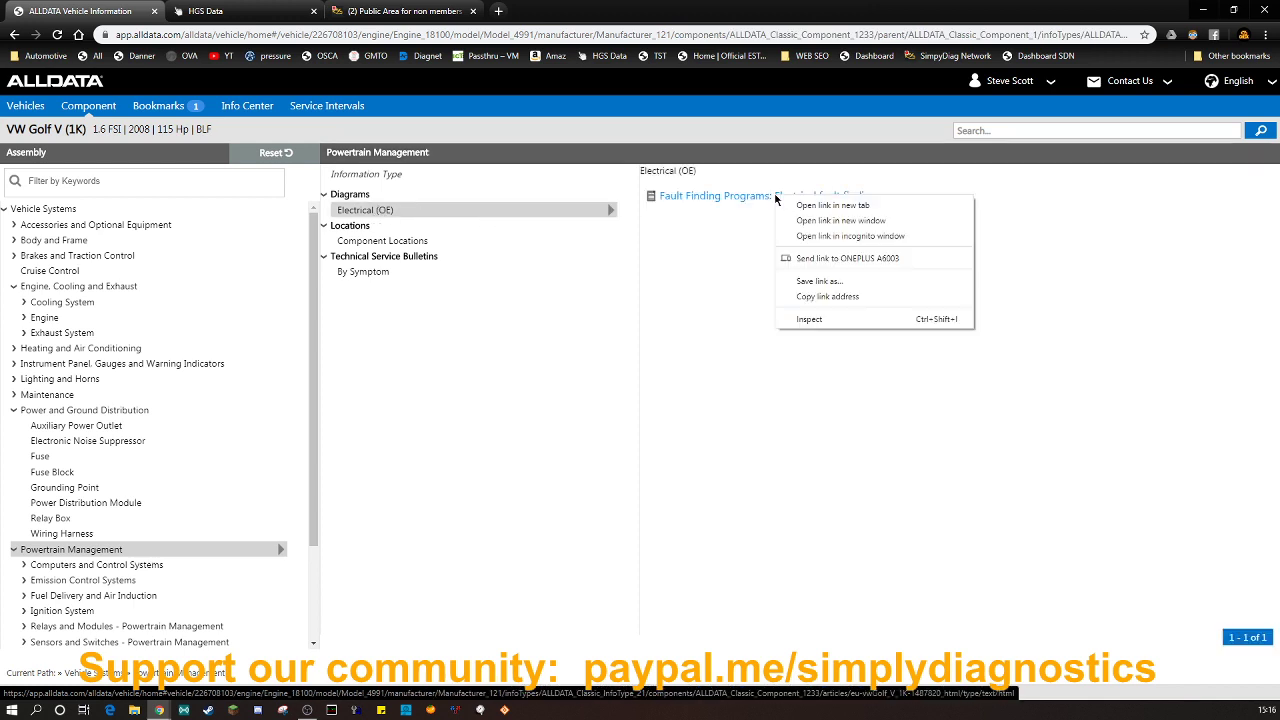
left_click(802, 208)
left_click(259, 11)
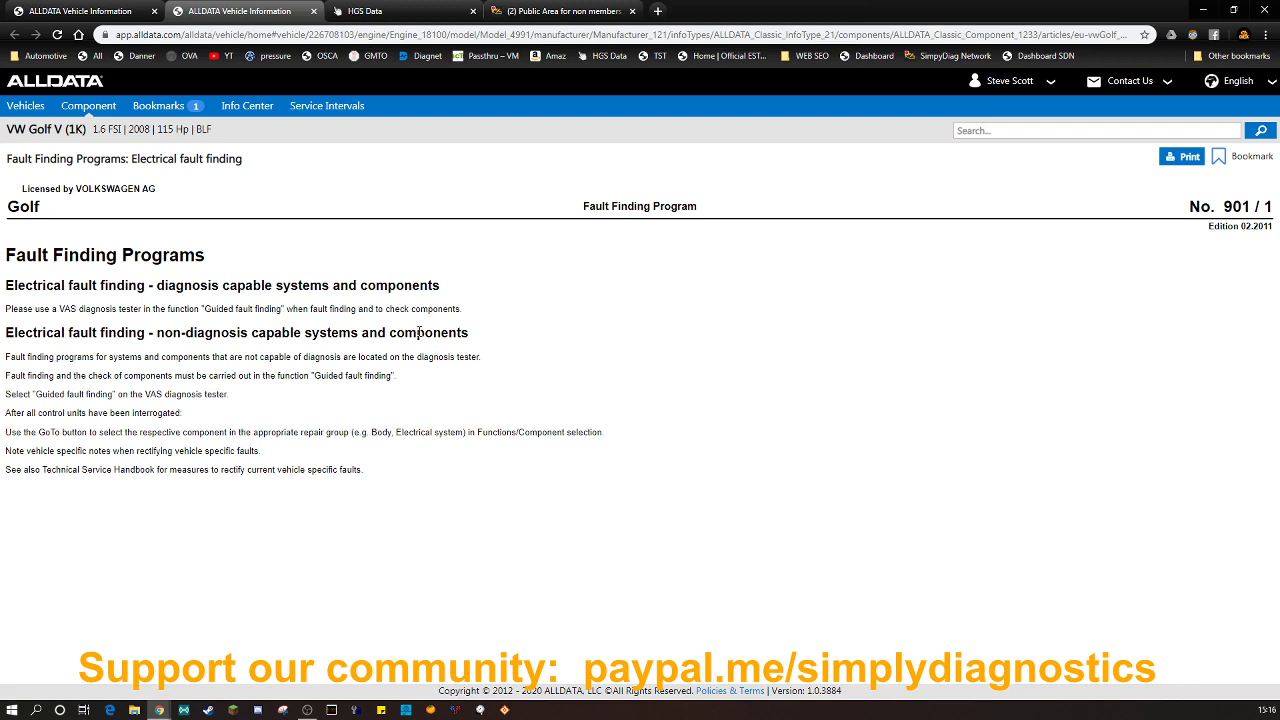
left_click(313, 11)
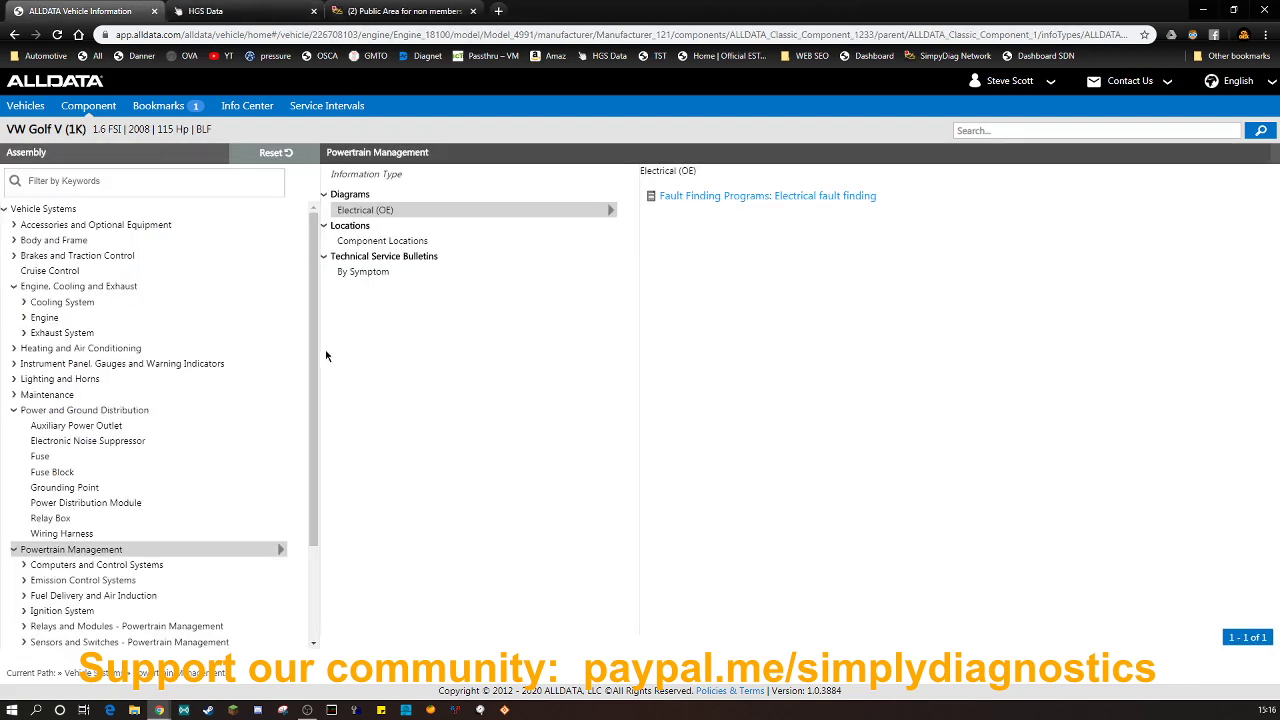
Check the information types offered for the engine speed sensor among the Powertrain Management computer and control system sensors.
scroll(274, 422, "down", 3)
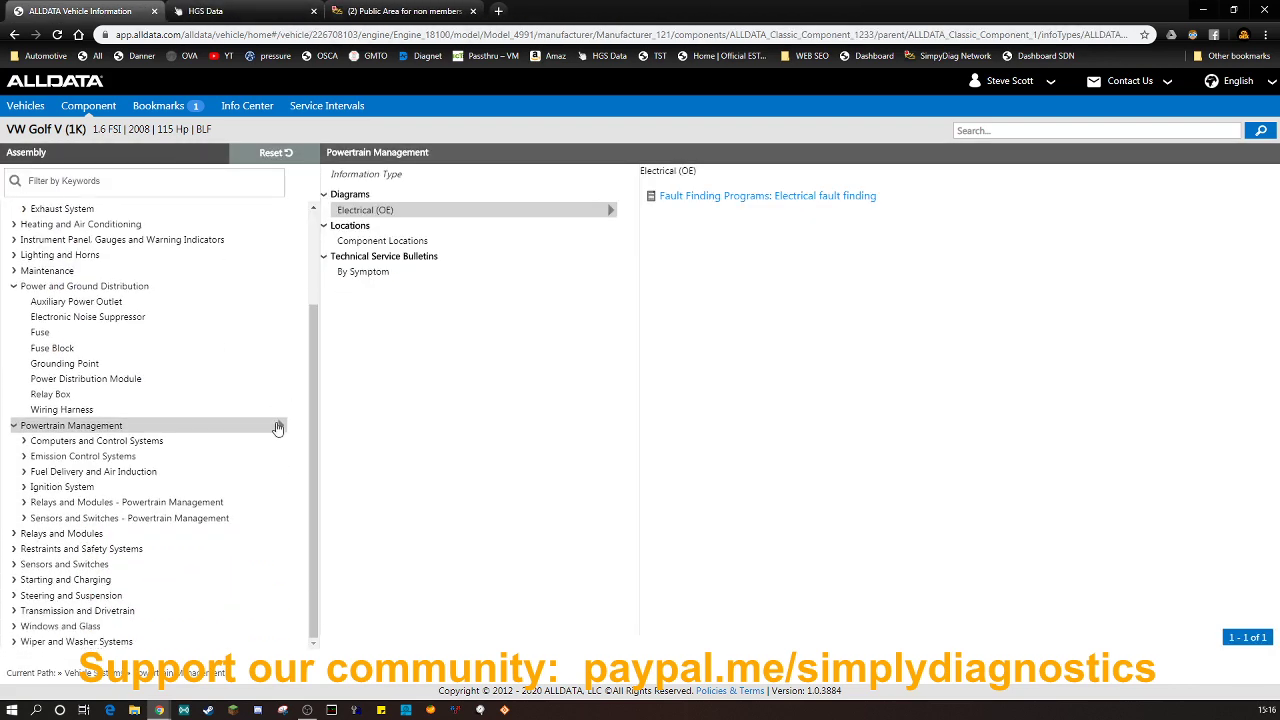
left_click(165, 519)
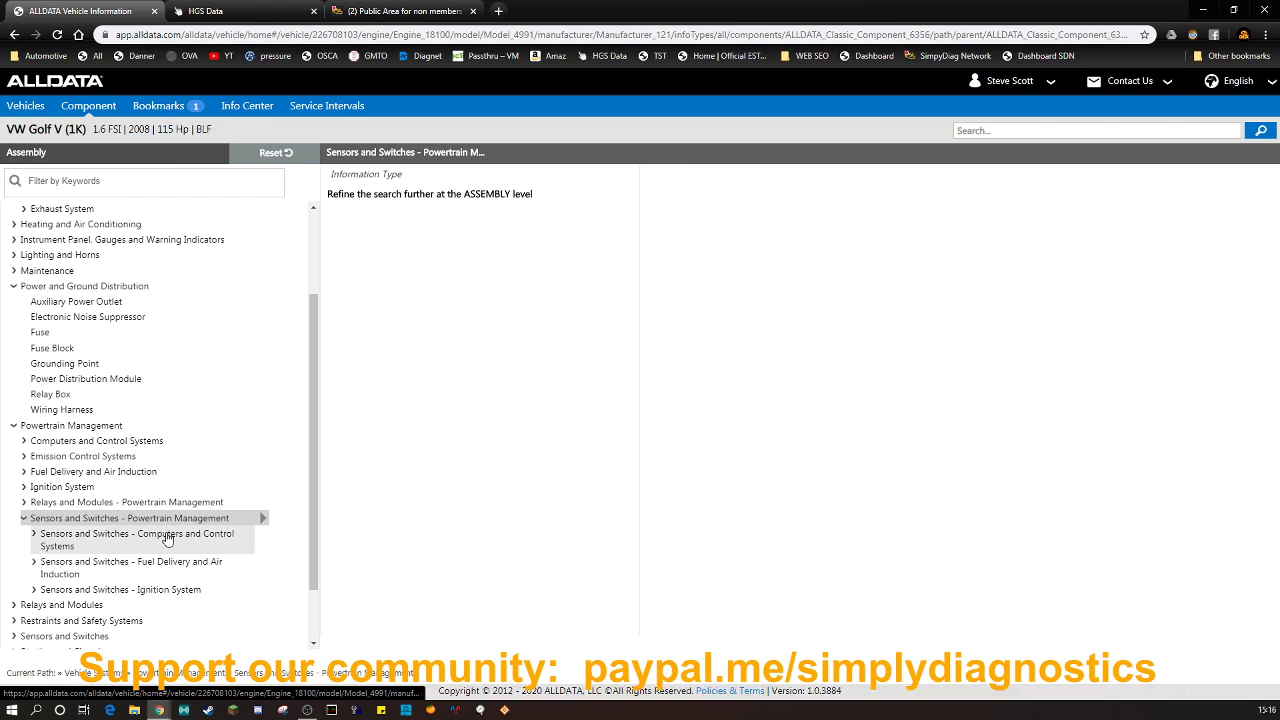
left_click(167, 539)
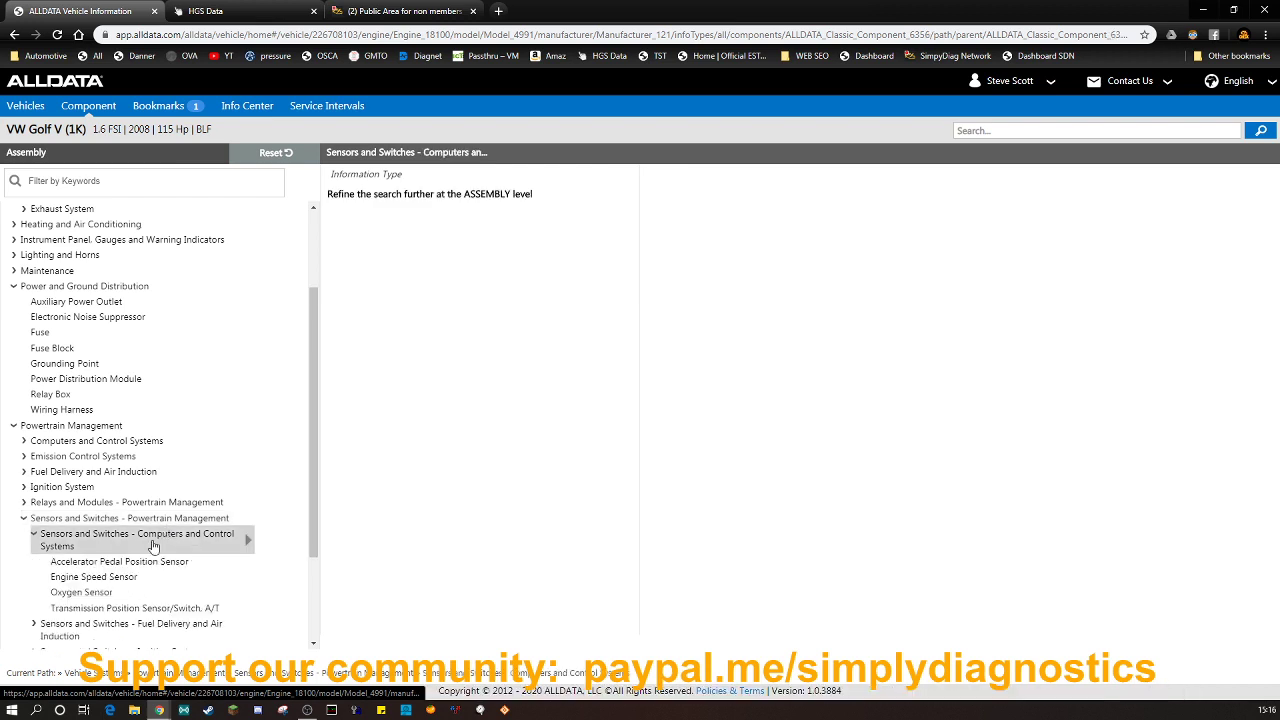
left_click(118, 579)
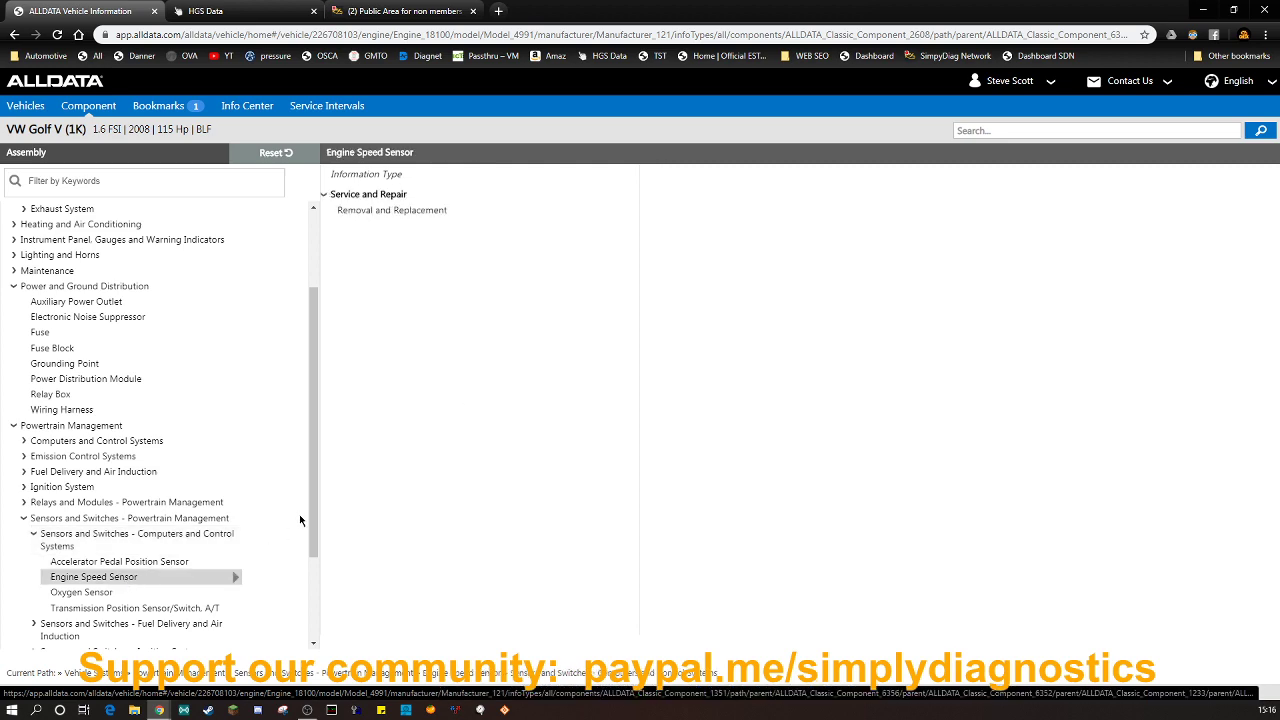
left_click_drag(314, 519, 315, 568)
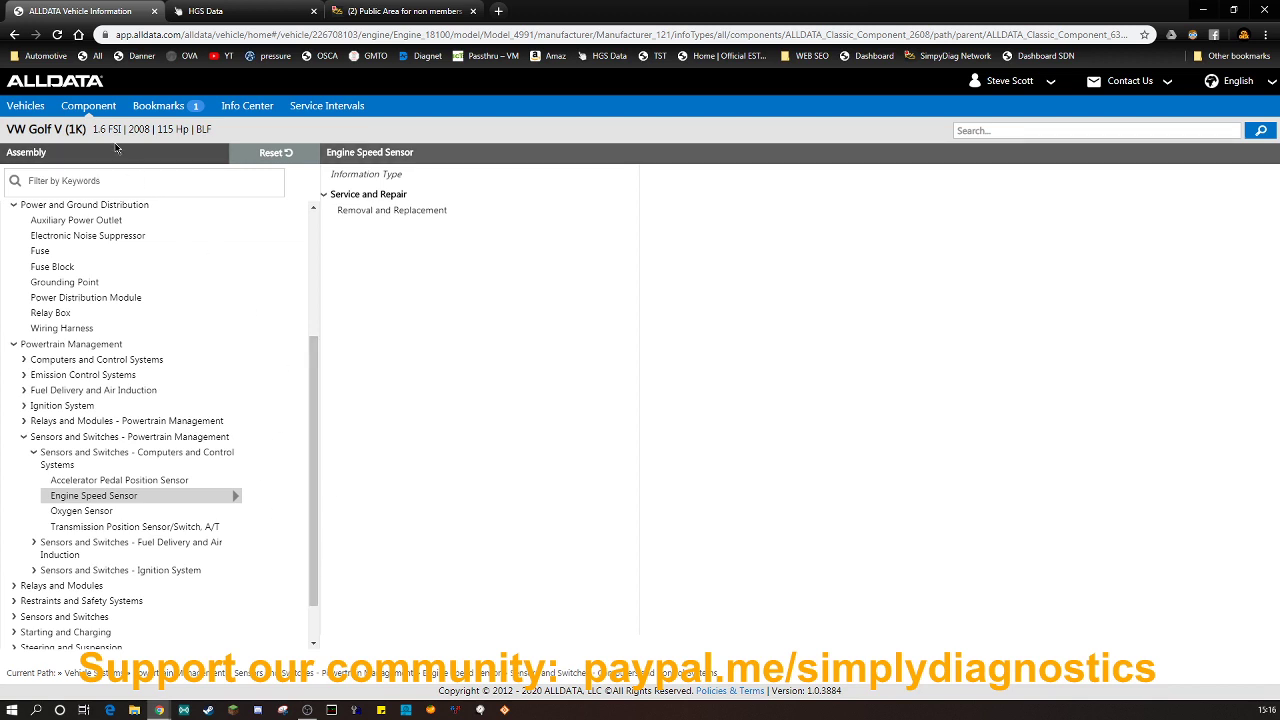
Start a new vehicle selection with BMW as manufacturer and look through its 5 series models.
left_click(30, 107)
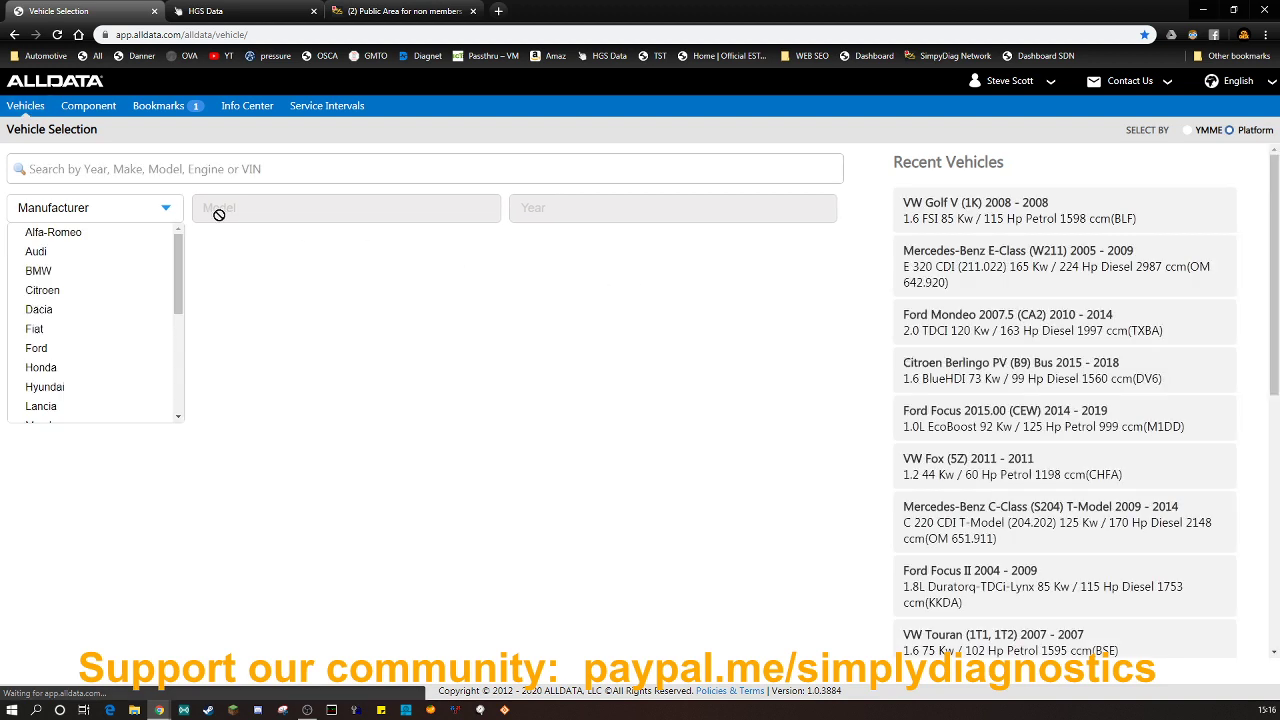
left_click(93, 271)
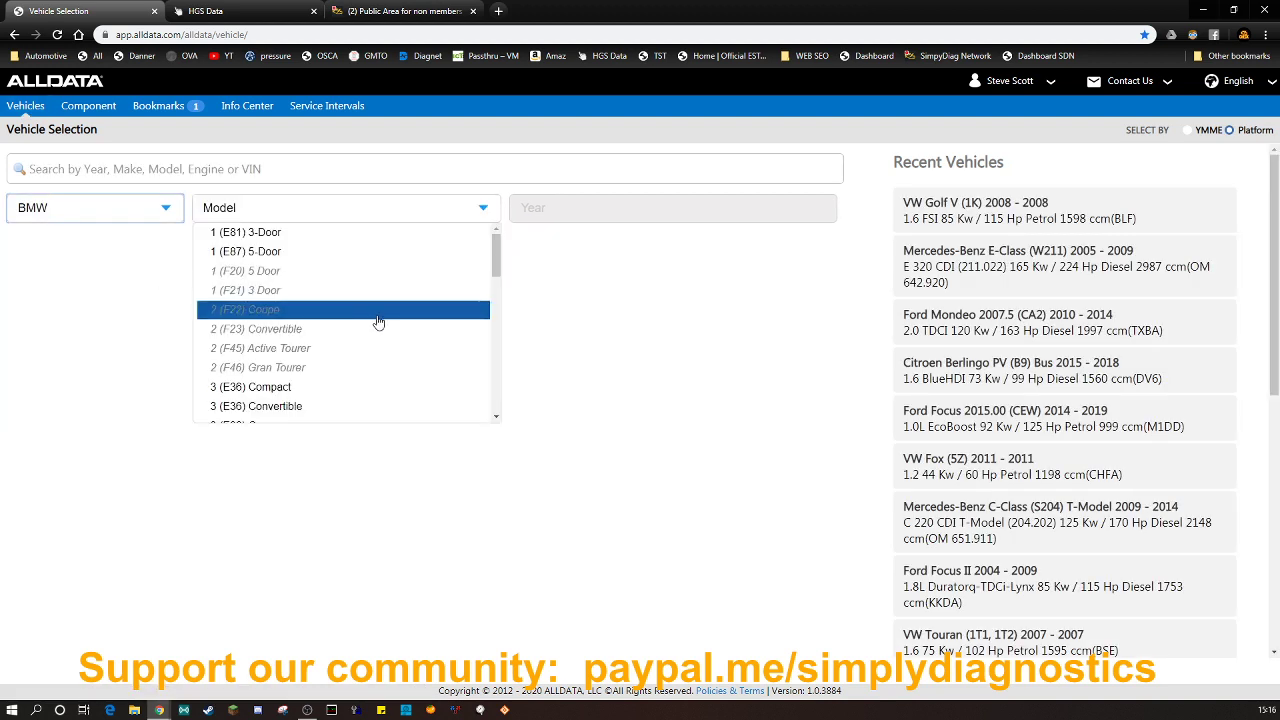
scroll(395, 317, "down", 5)
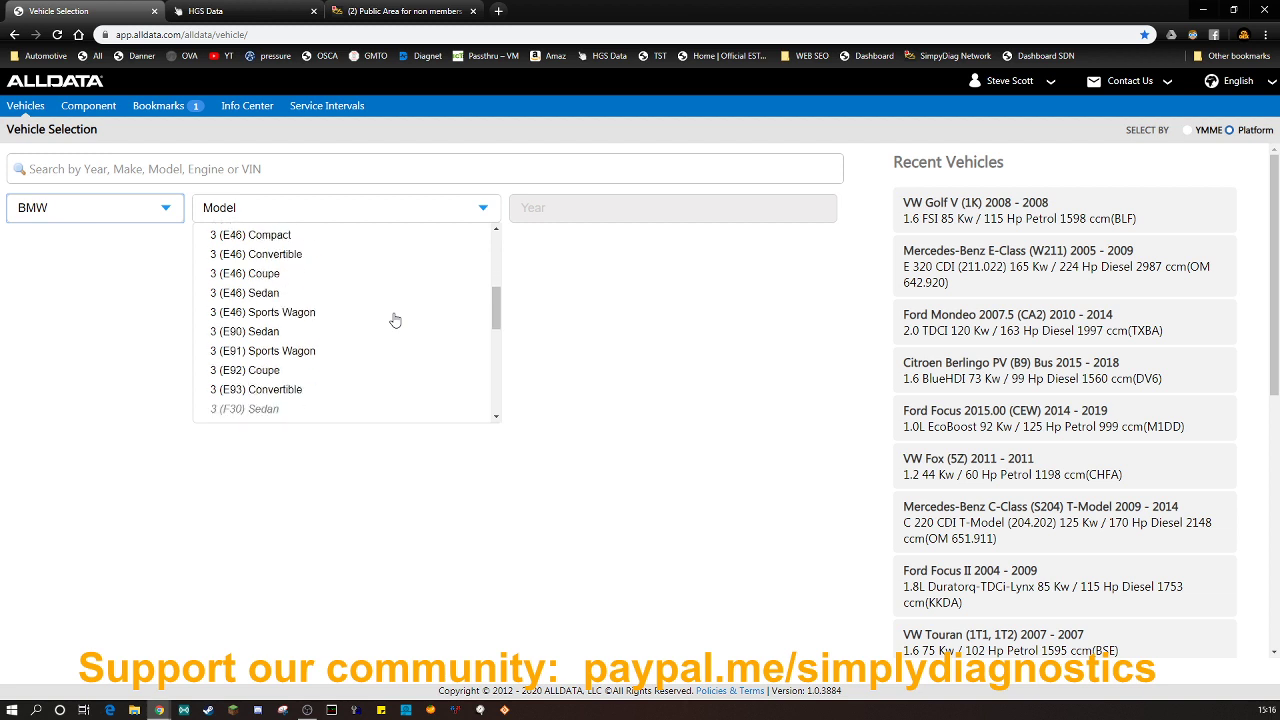
scroll(337, 345, "down", 1)
scroll(337, 345, "down", 4)
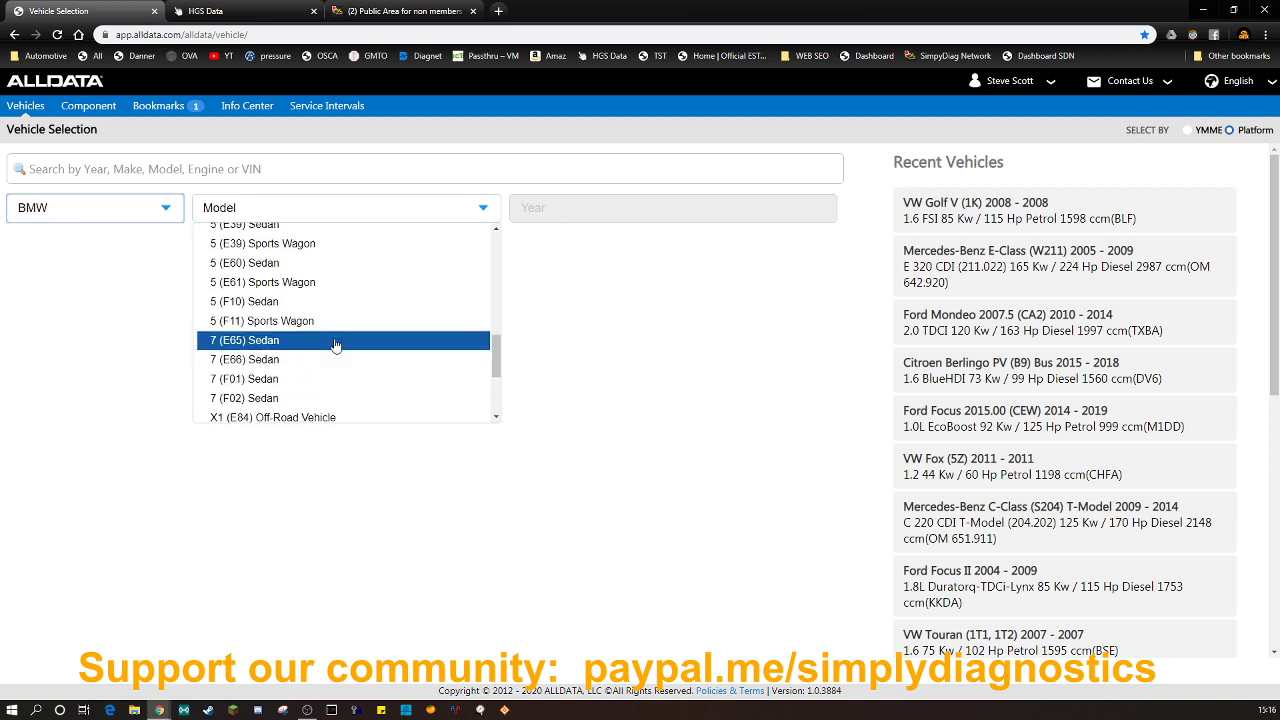
scroll(323, 335, "up", 2)
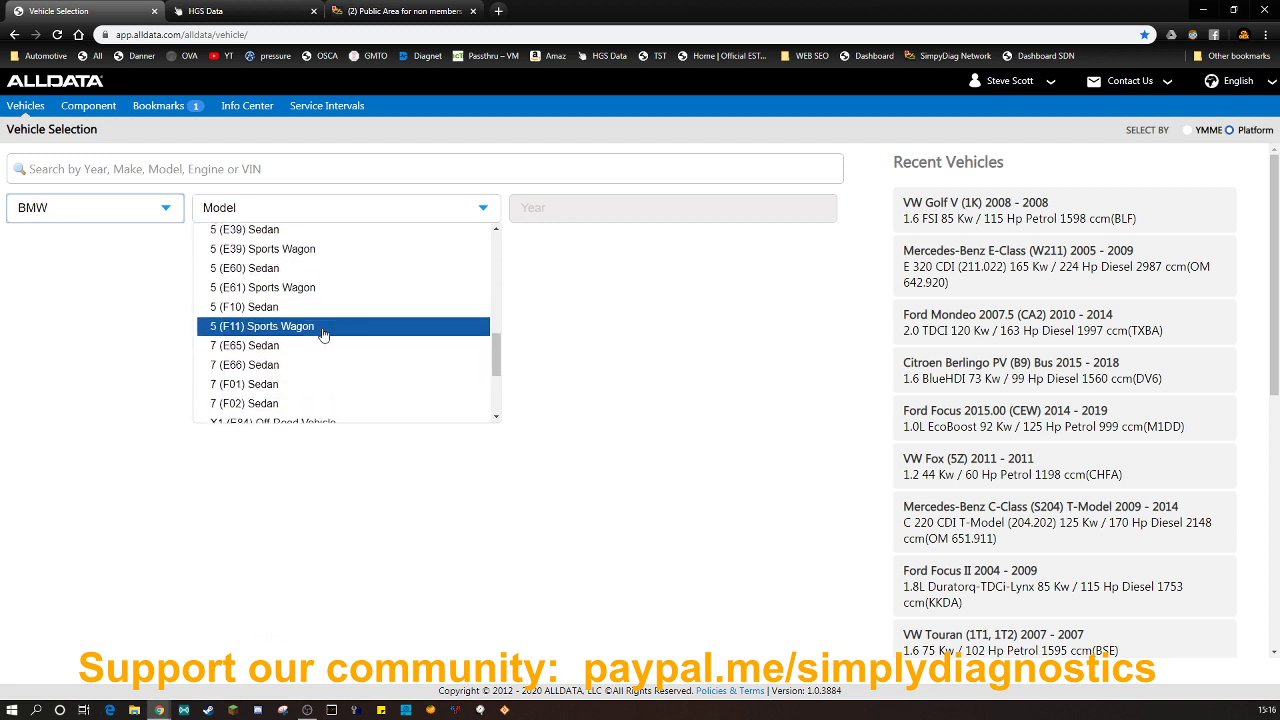
scroll(323, 333, "up", 1)
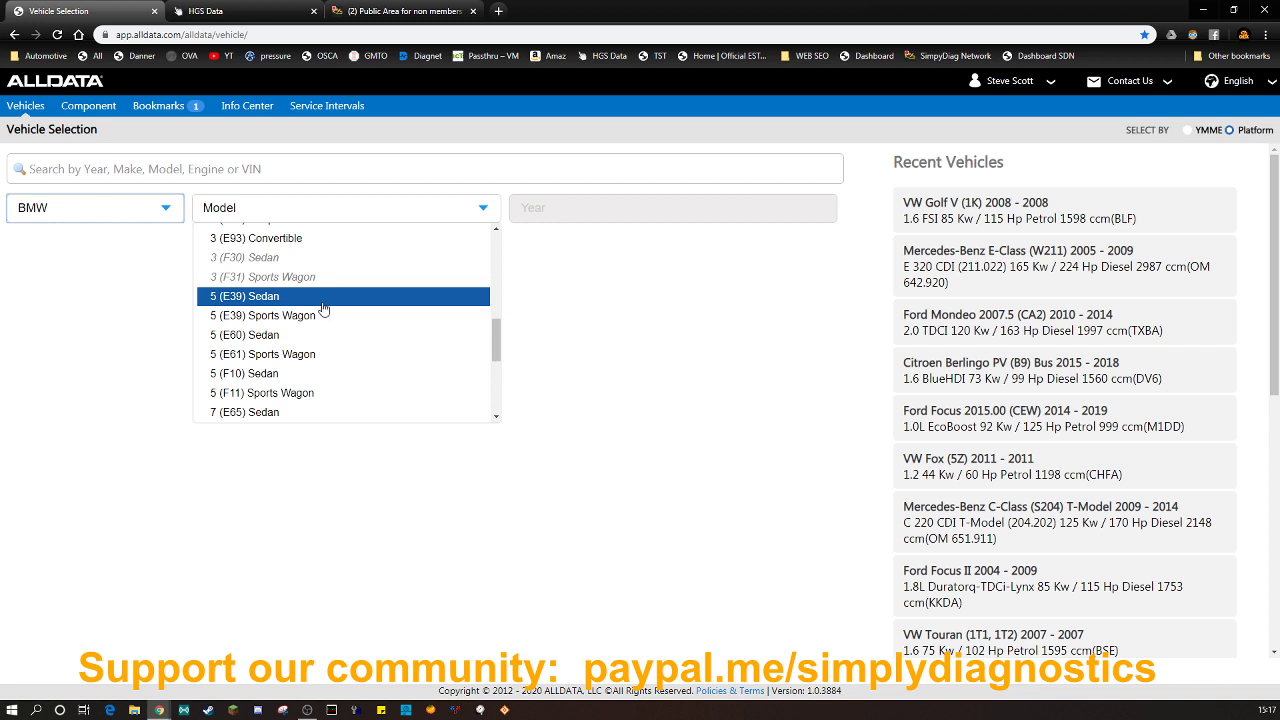
left_click(323, 309)
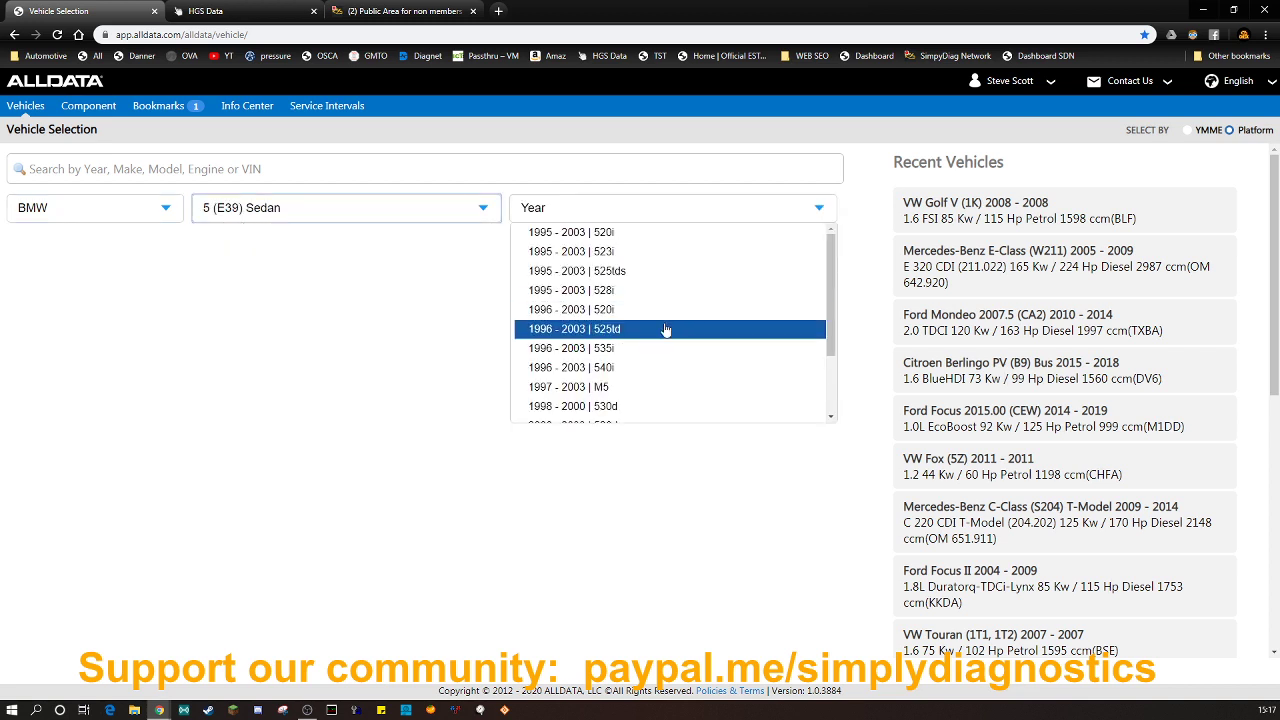
scroll(696, 332, "down", 3)
scroll(674, 346, "up", 3)
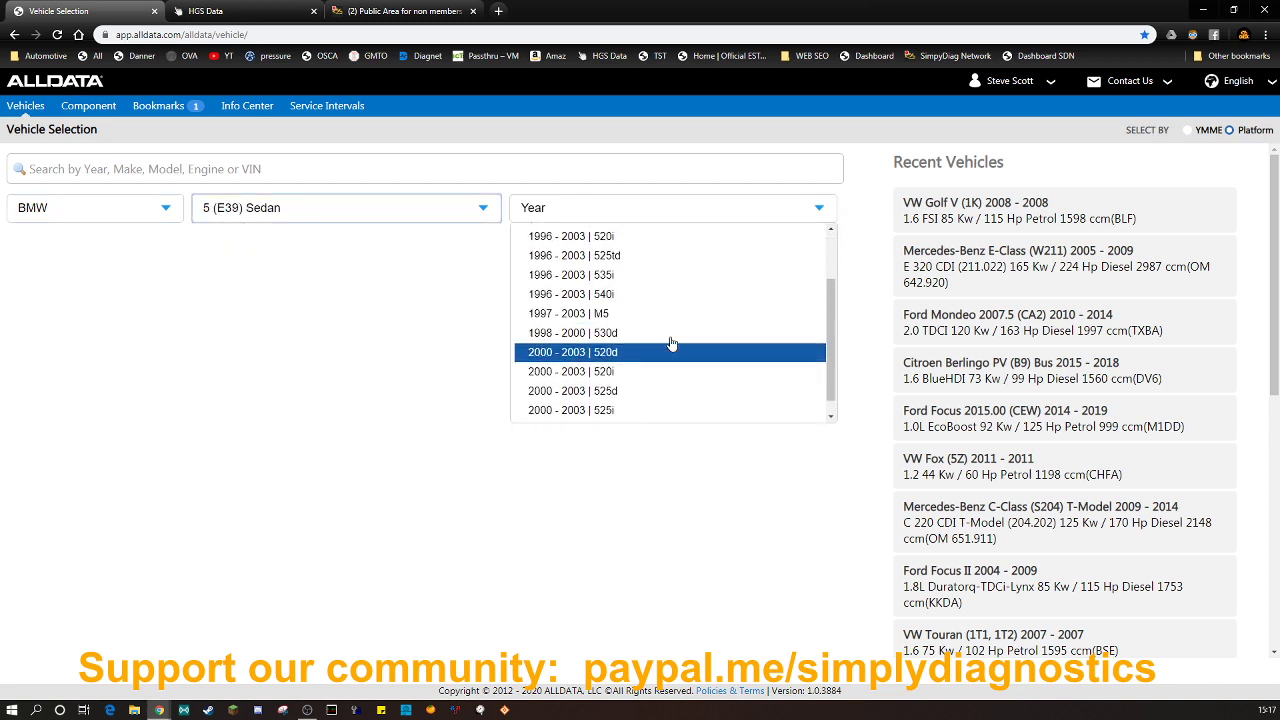
Select the BMW 5 (E60) Sedan, 2007 - 2010 535d, with engine code M57YD30 (306D5).
left_click(408, 217)
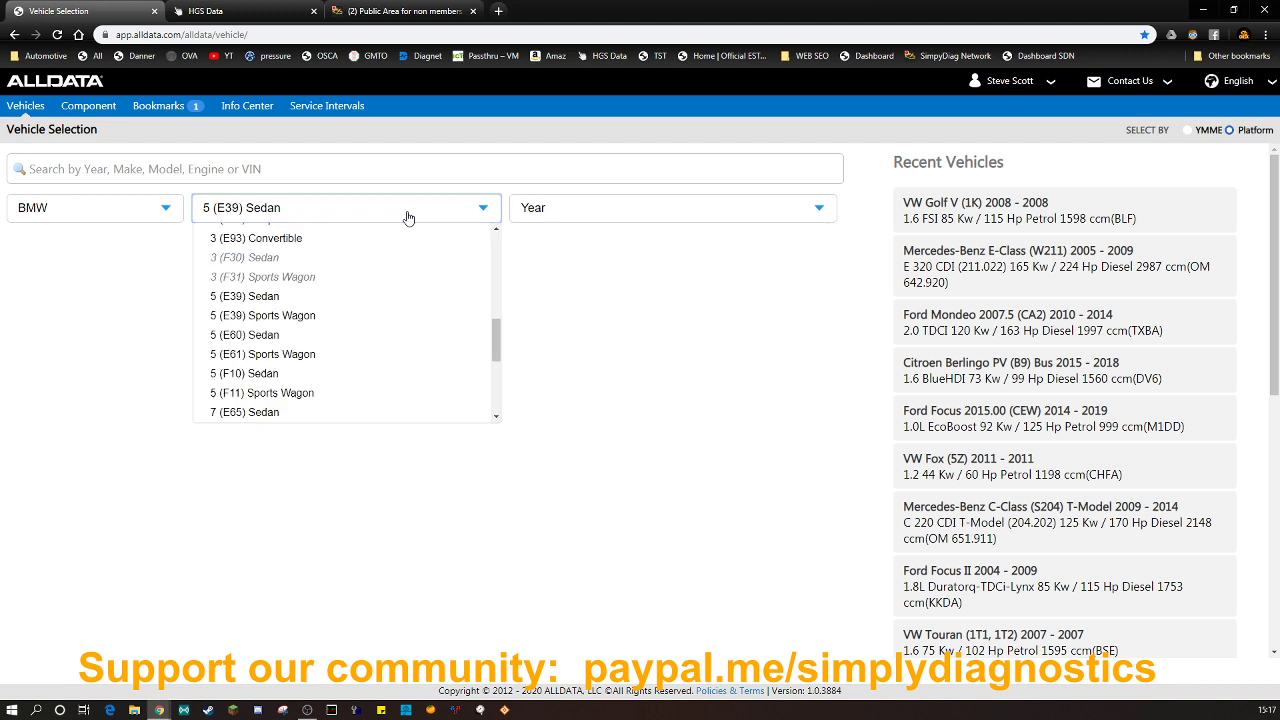
left_click(398, 335)
scroll(620, 340, "down", 2)
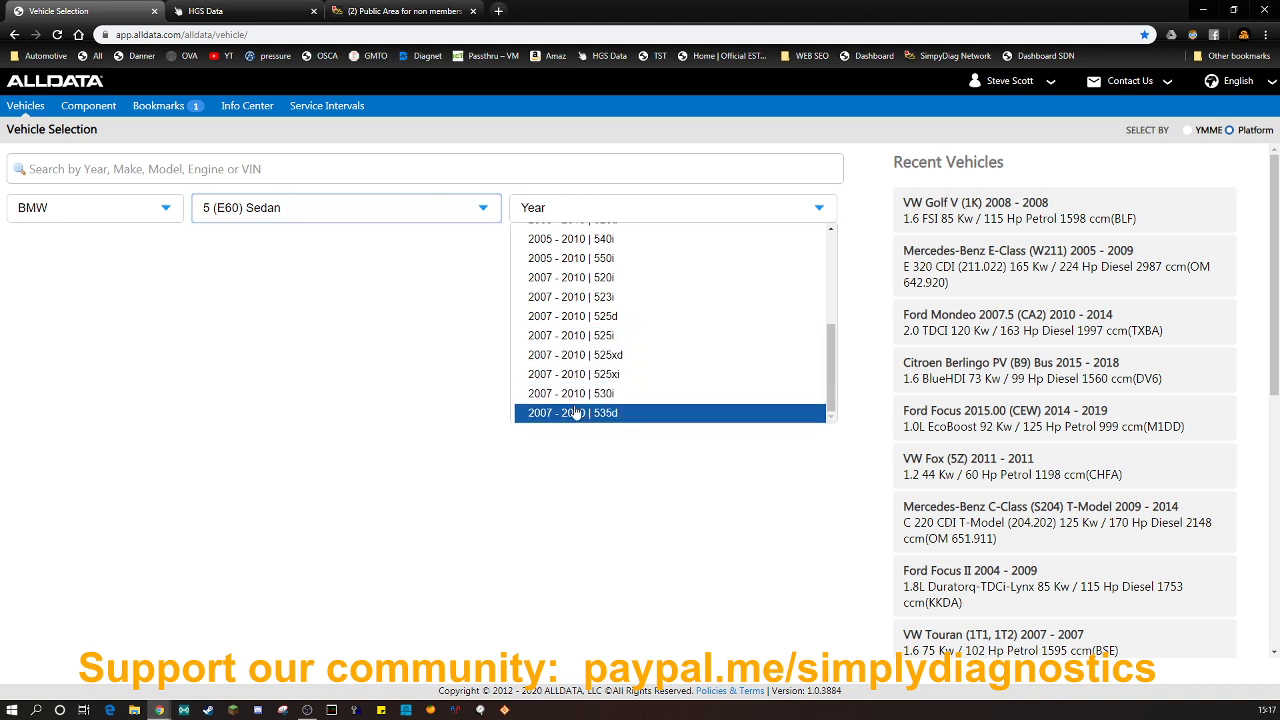
left_click(574, 413)
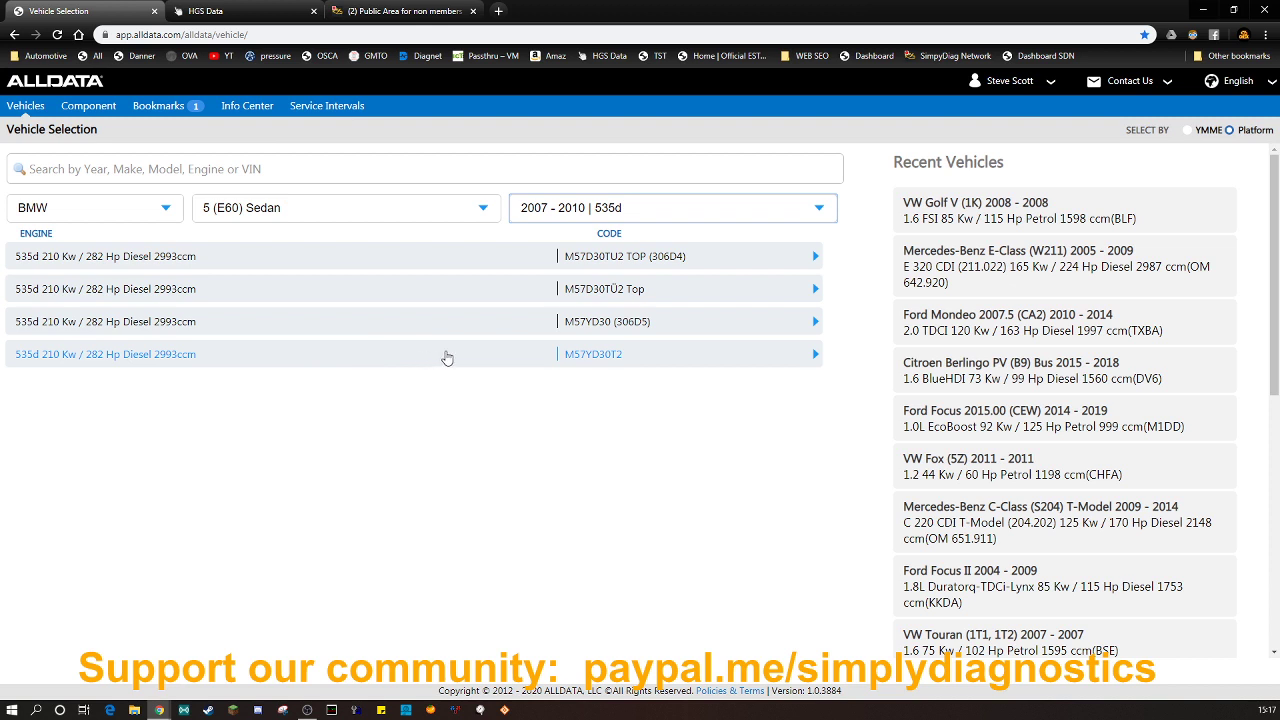
left_click(615, 326)
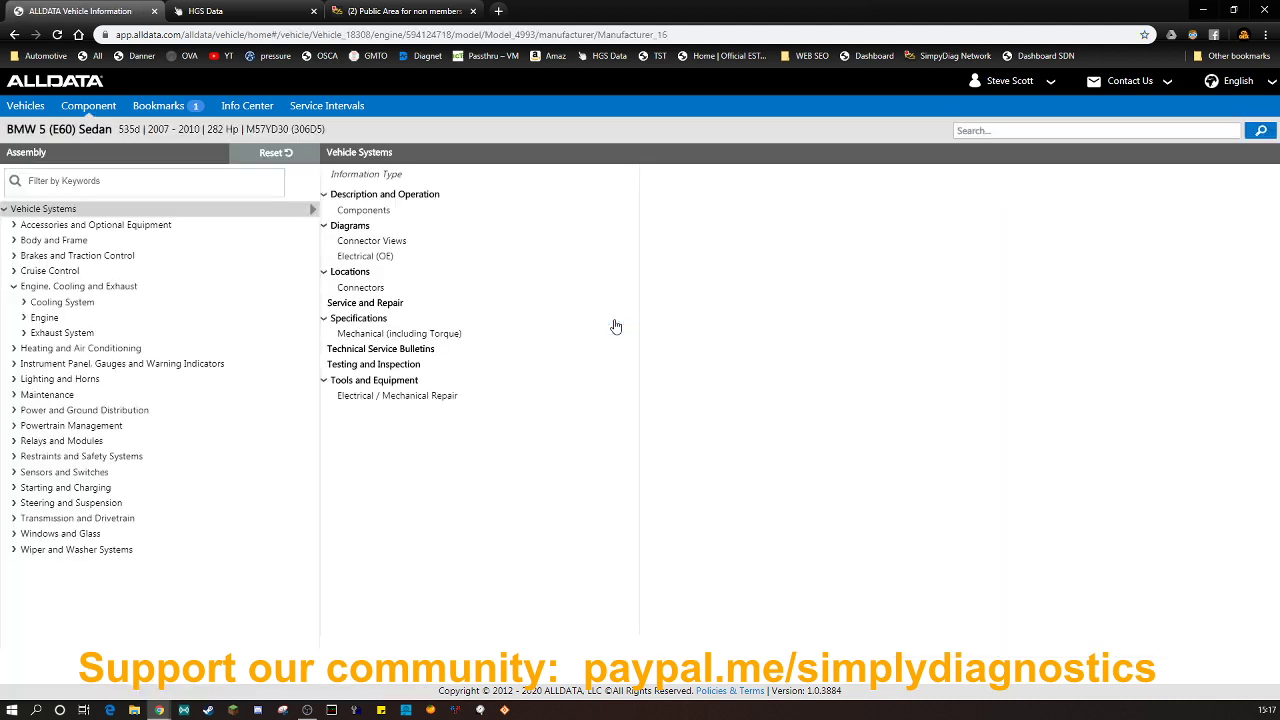
left_click(92, 427)
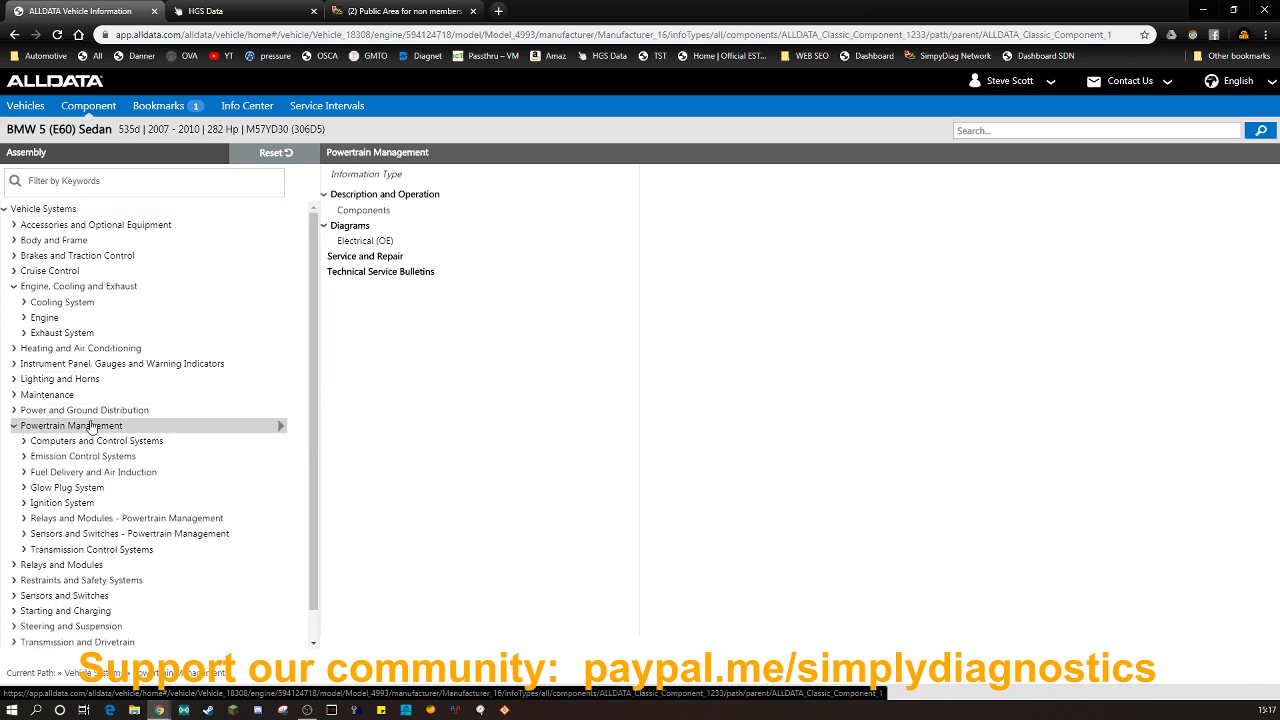
left_click(384, 242)
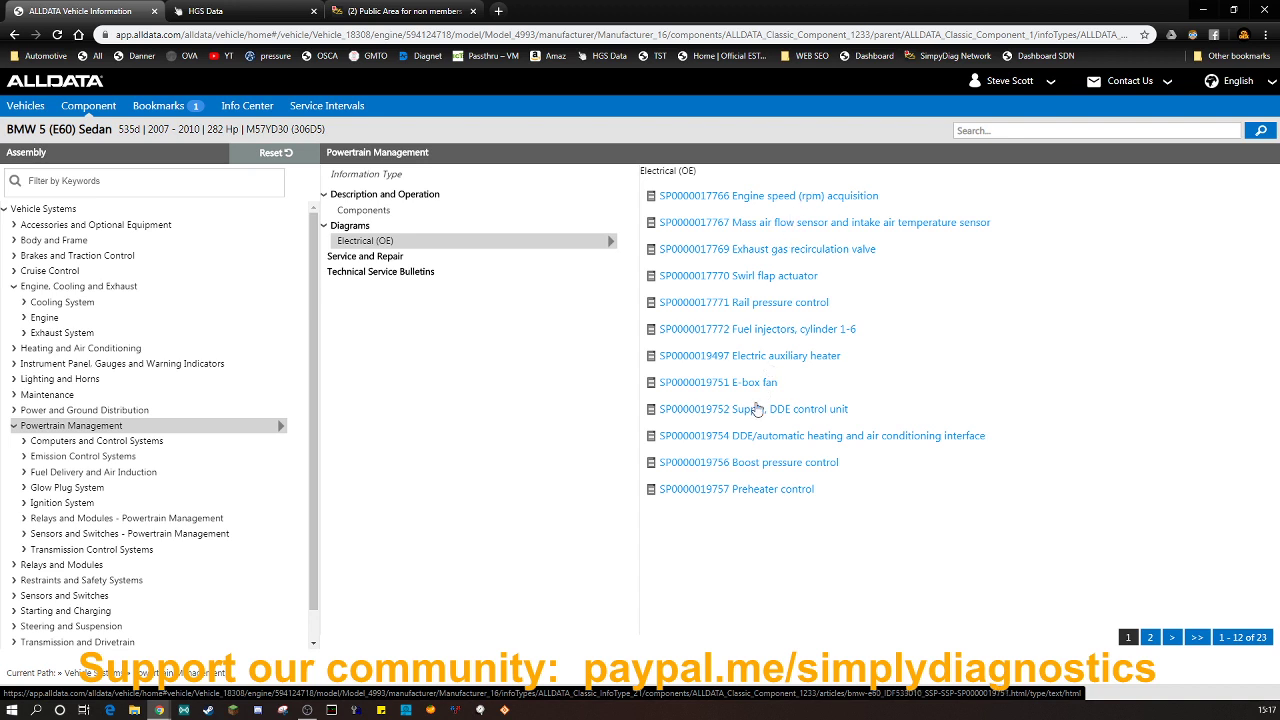
right_click(758, 198)
left_click(790, 204)
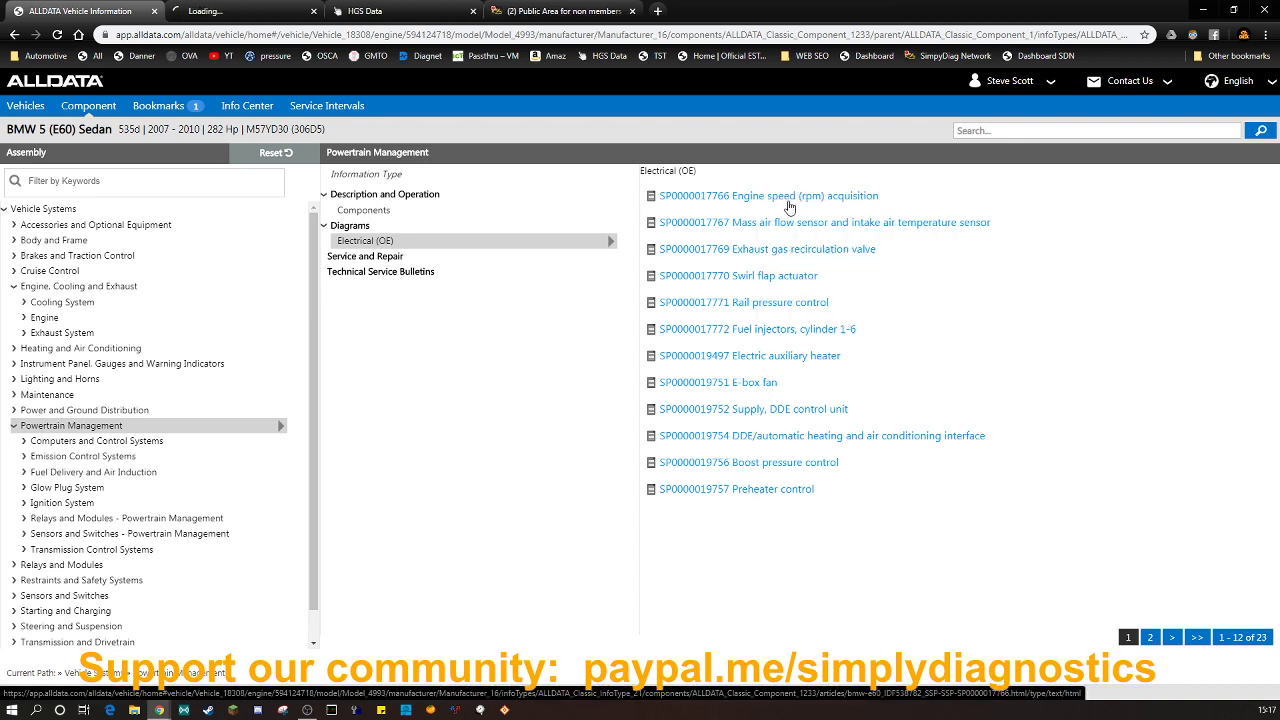
left_click(240, 11)
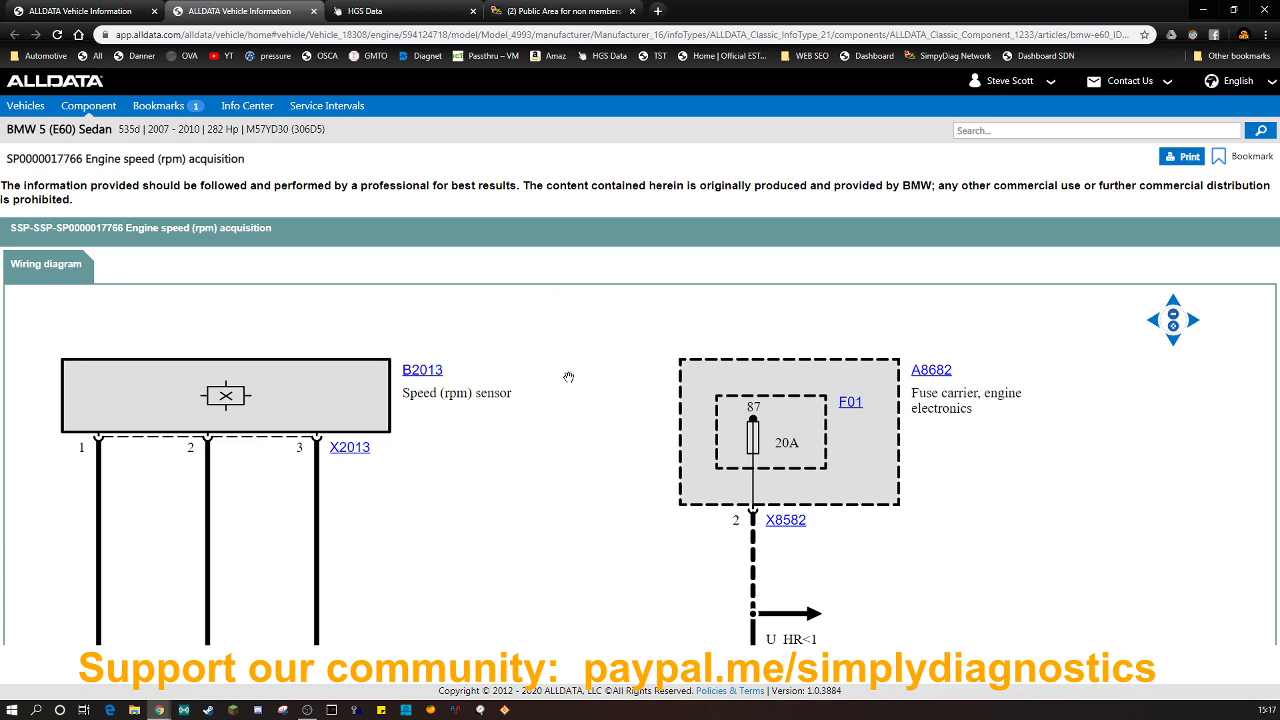
Examine the speed sensor and camshaft Hall-effect sensor wiring to the diesel control unit, and return to the diagram list.
scroll(568, 376, "down", 2)
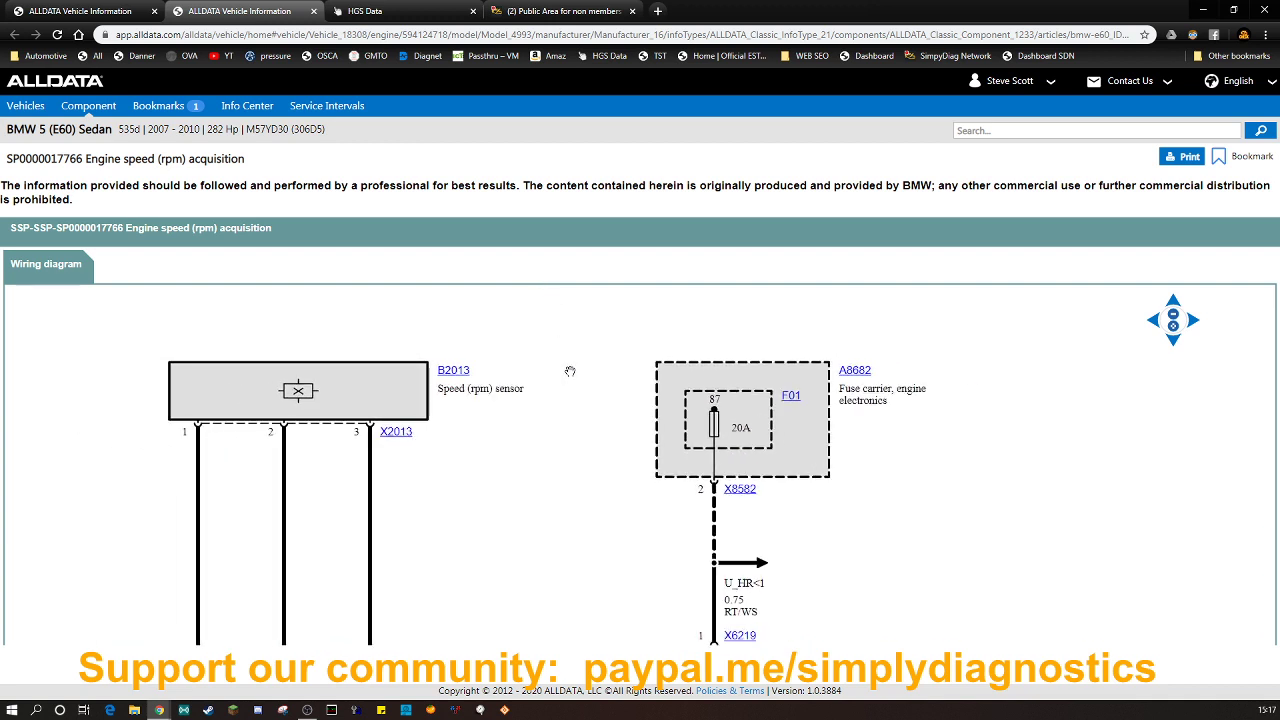
scroll(568, 369, "down", 1)
scroll(564, 368, "down", 1)
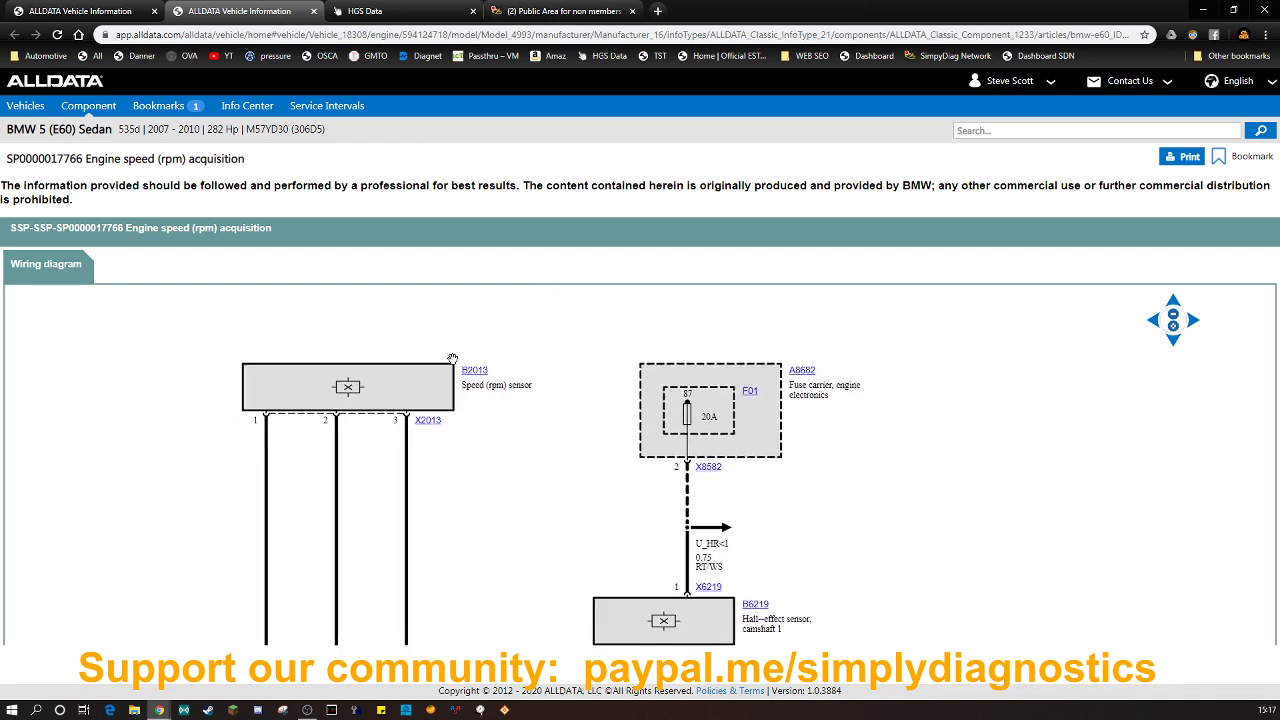
left_click_drag(478, 514, 443, 393)
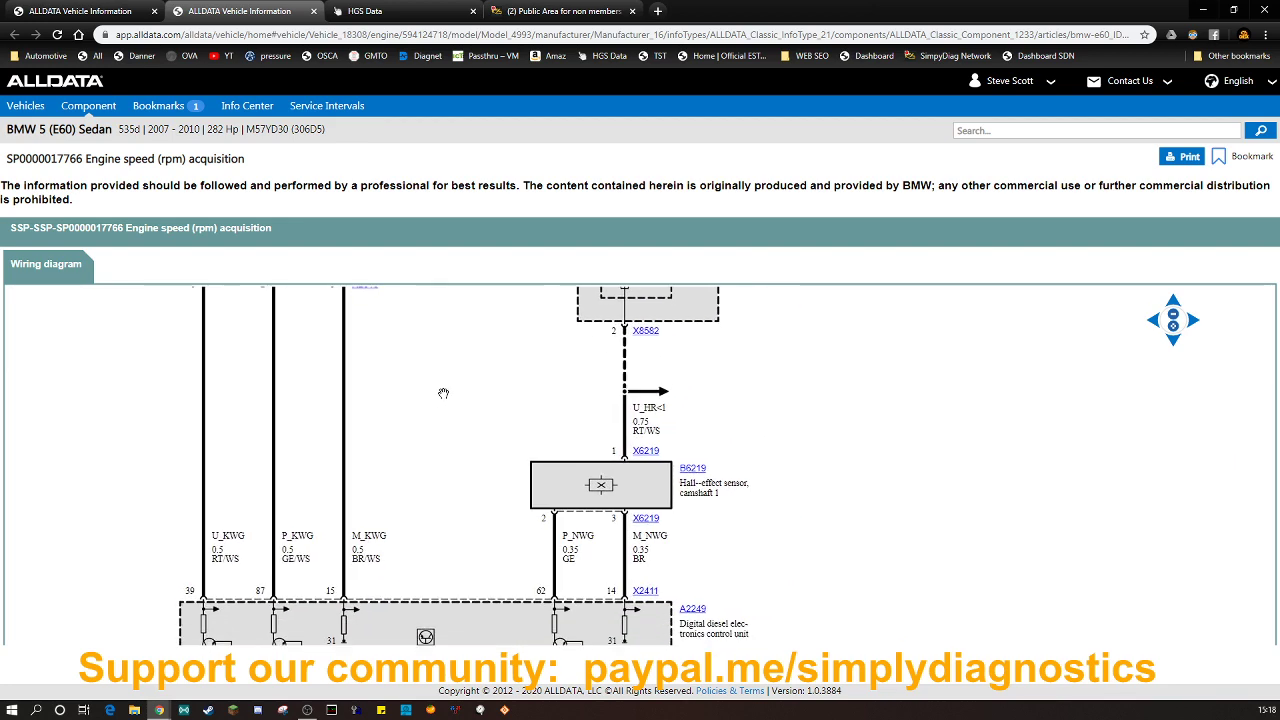
left_click(112, 12)
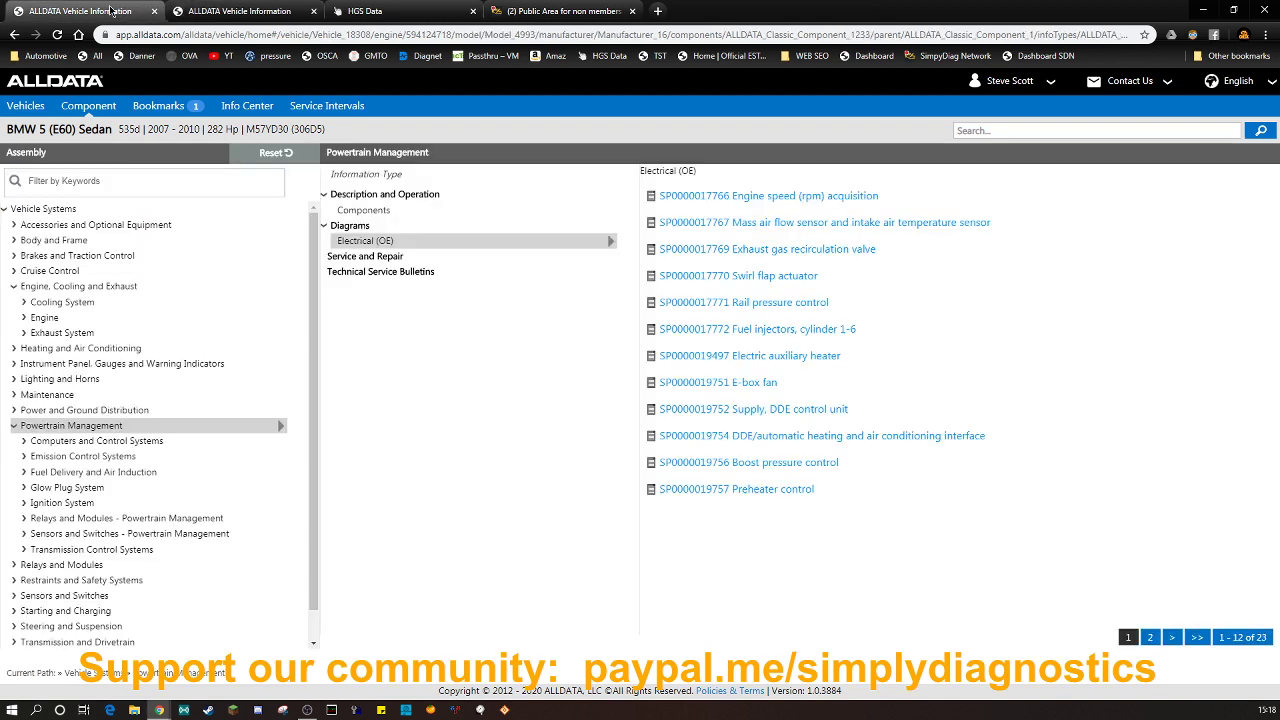
left_click(118, 448)
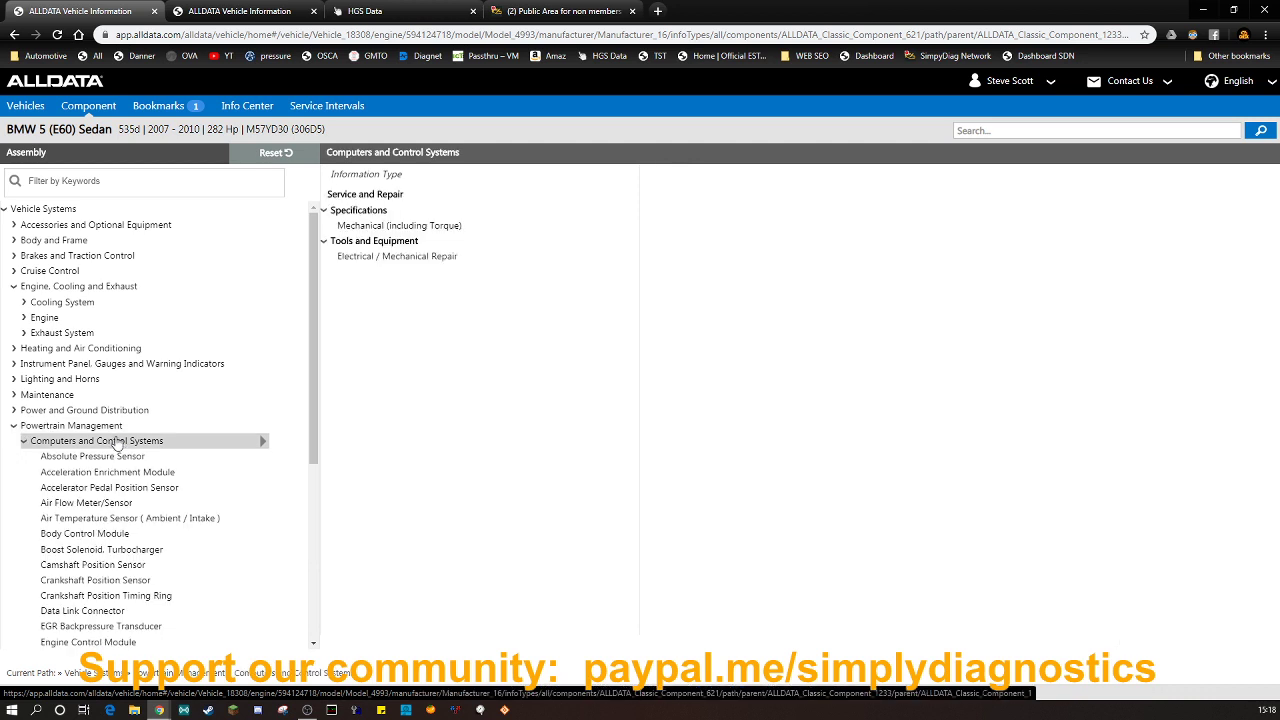
left_click(118, 427)
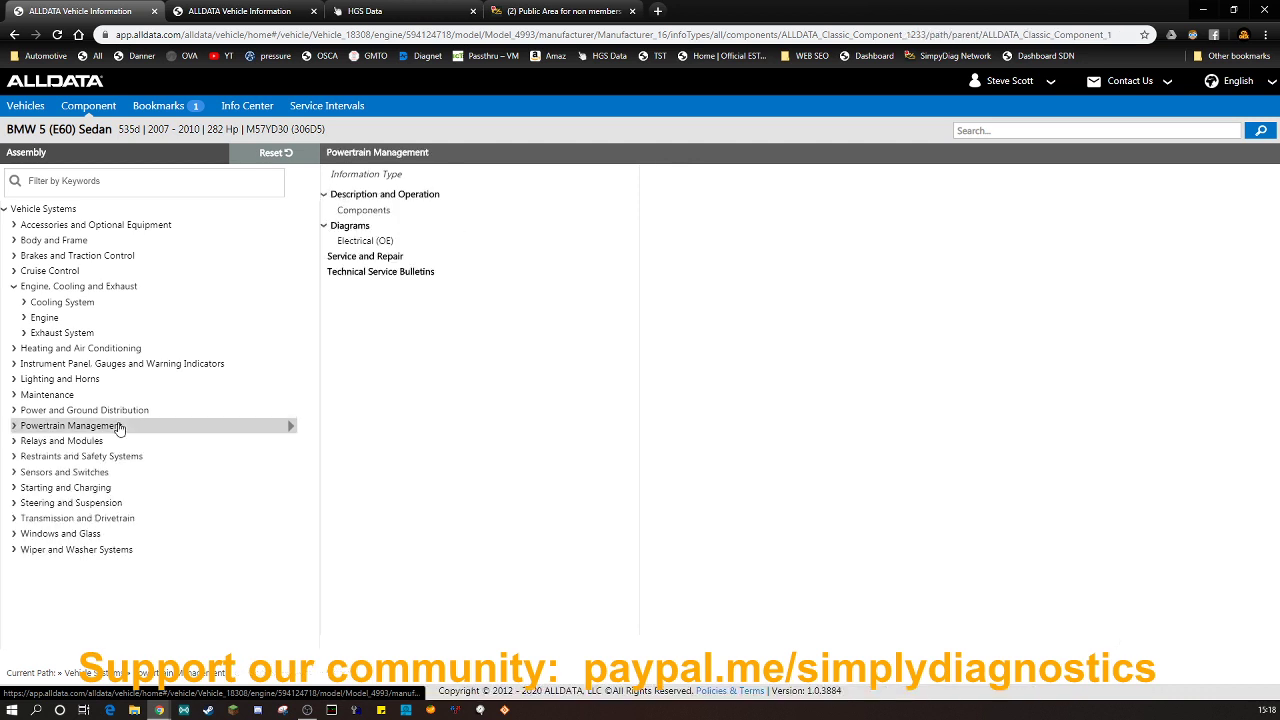
left_click(344, 243)
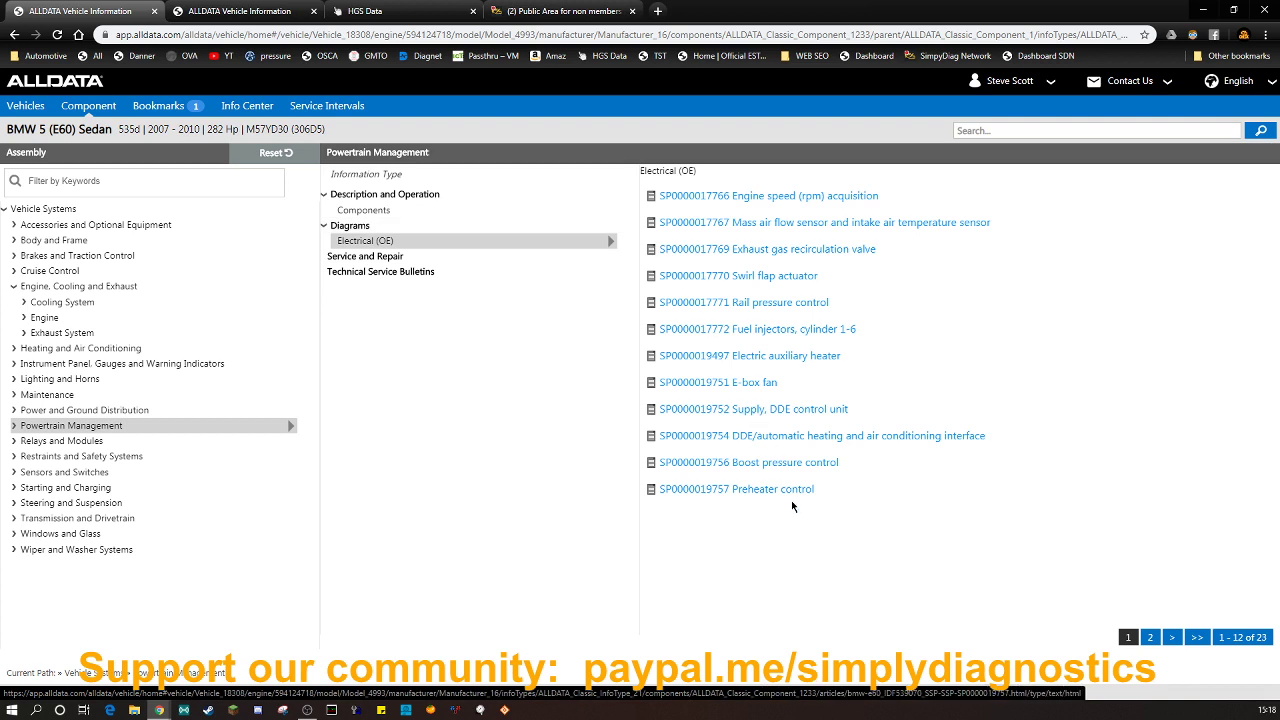
right_click(743, 305)
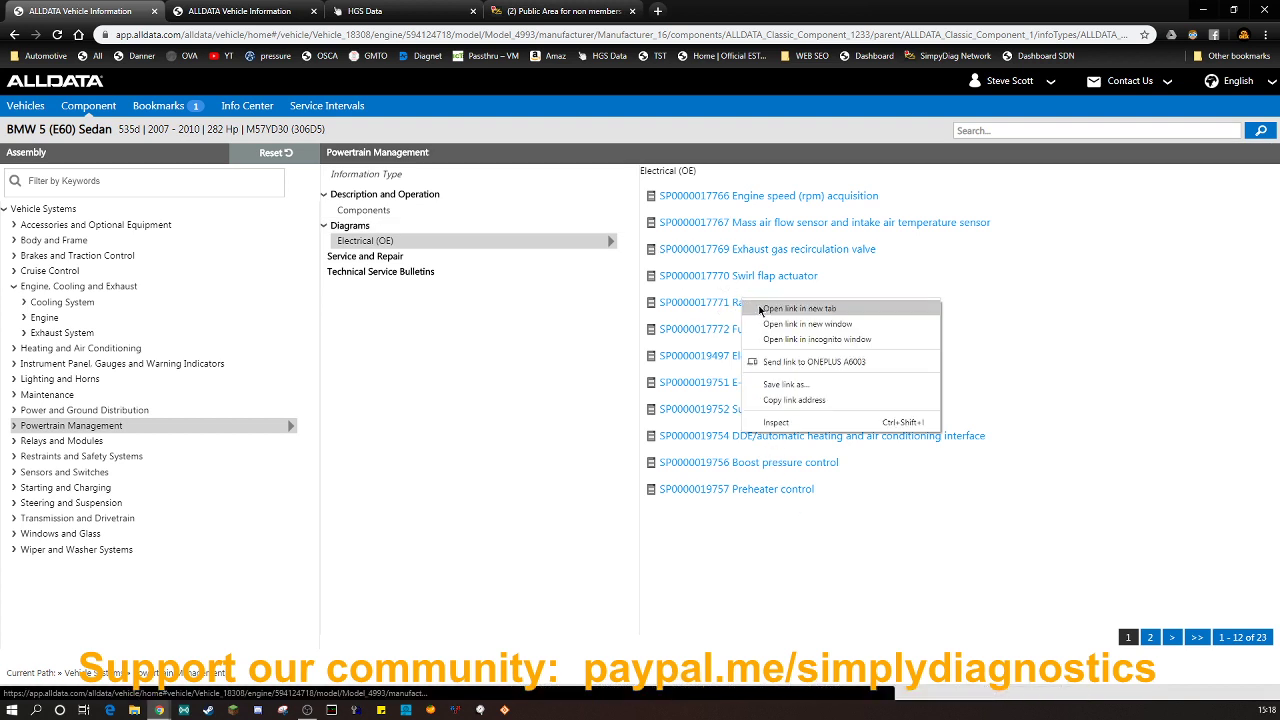
left_click(760, 308)
left_click(423, 14)
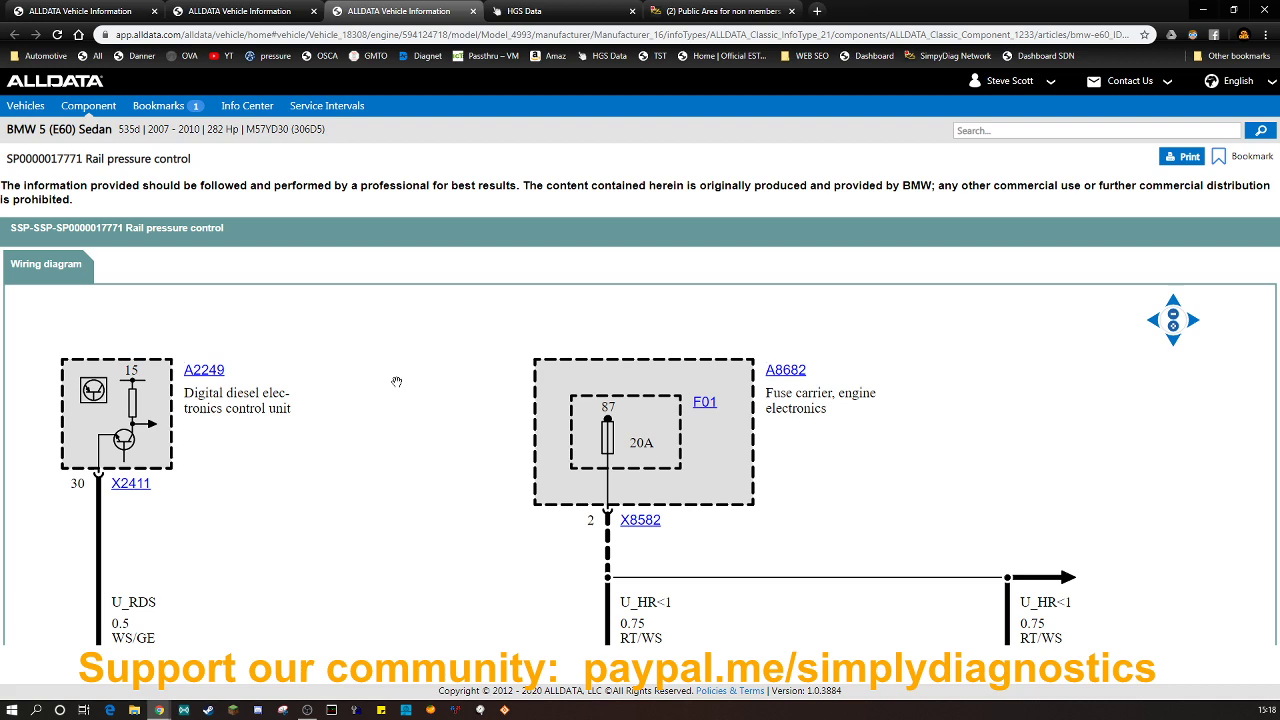
Examine the wiring from the rail pressure sensor, rail pressure control valve and volume control valve to the diesel control unit.
scroll(400, 383, "down", 3)
left_click_drag(388, 496, 282, 337)
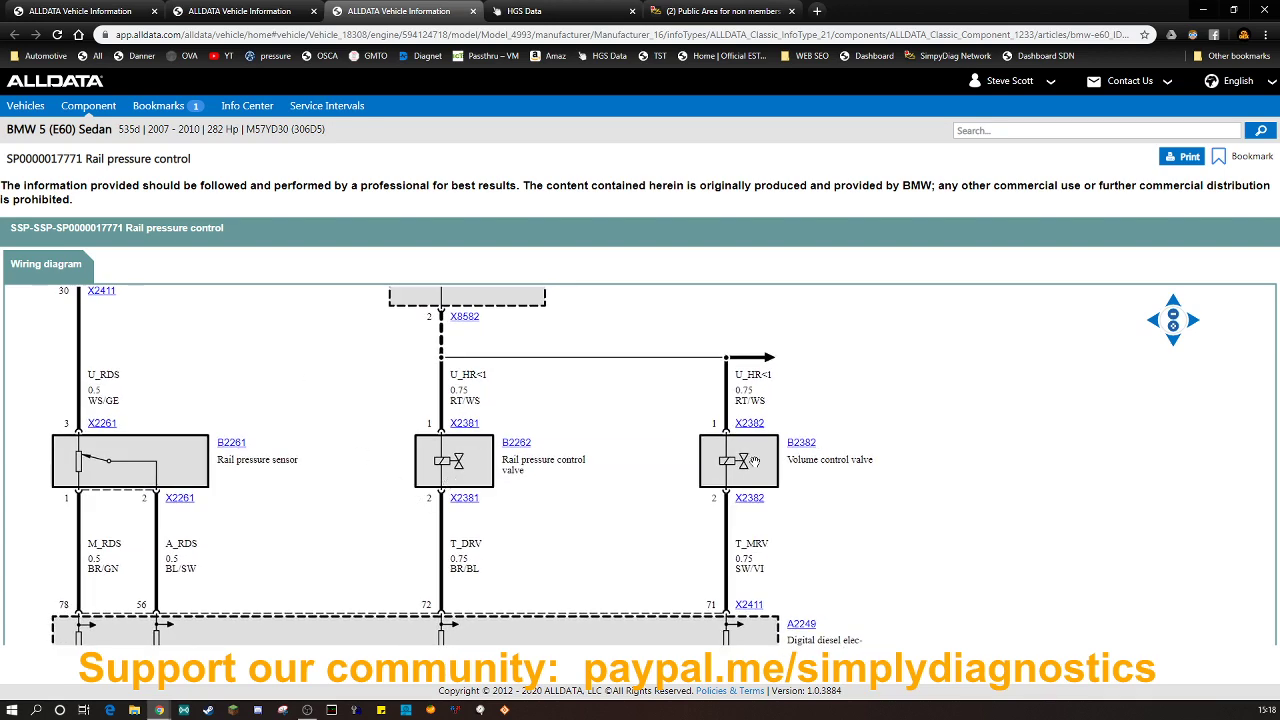
left_click_drag(264, 368, 317, 328)
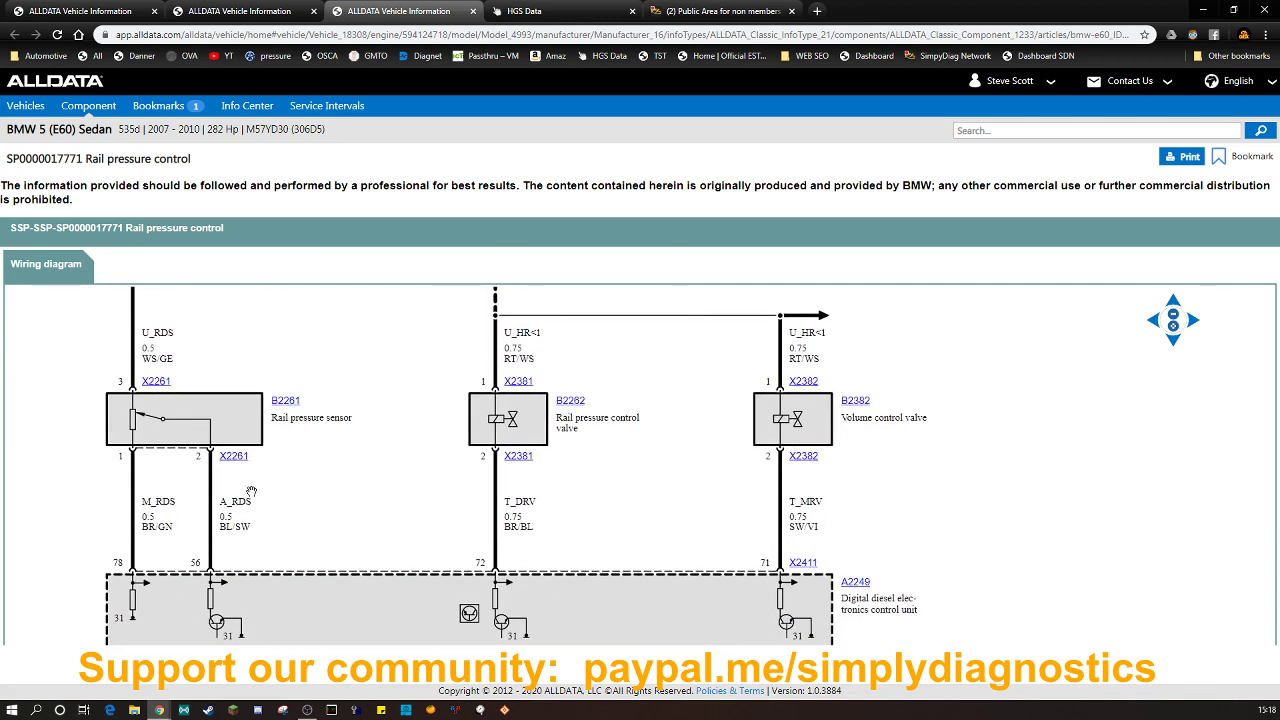
left_click_drag(378, 528, 364, 474)
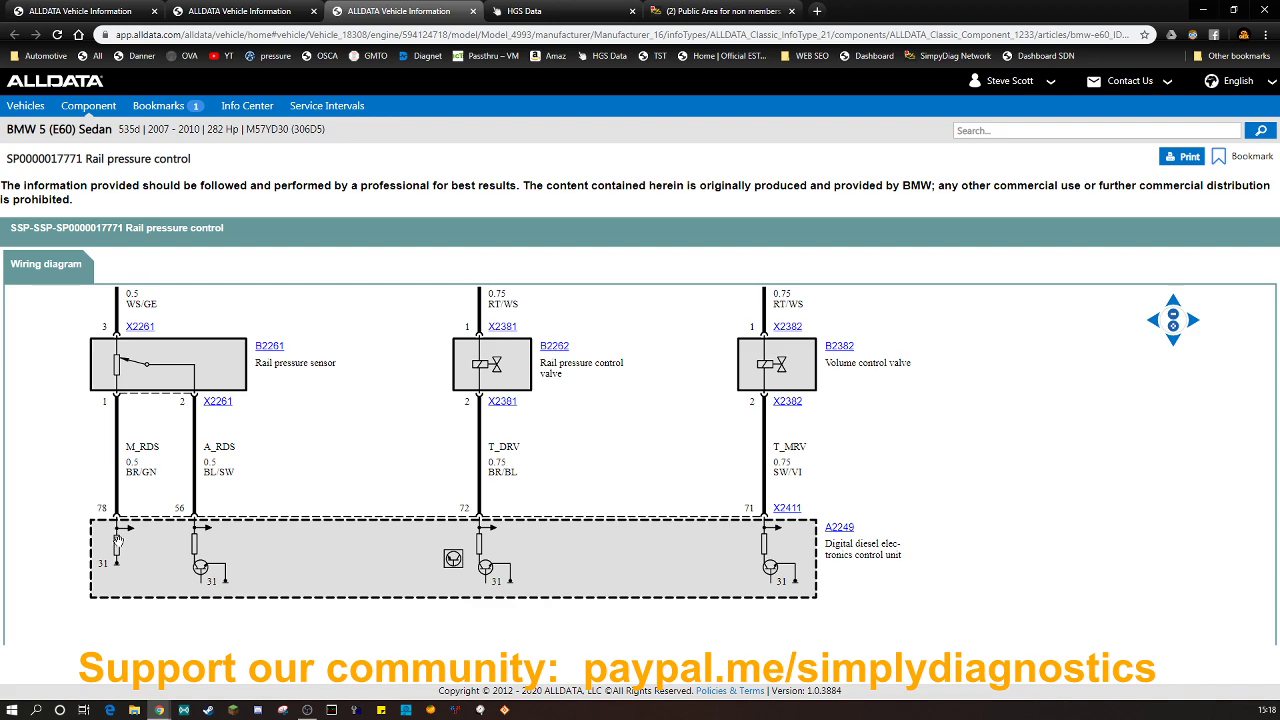
left_click_drag(194, 434, 175, 557)
left_click_drag(240, 416, 290, 346)
left_click_drag(346, 454, 322, 392)
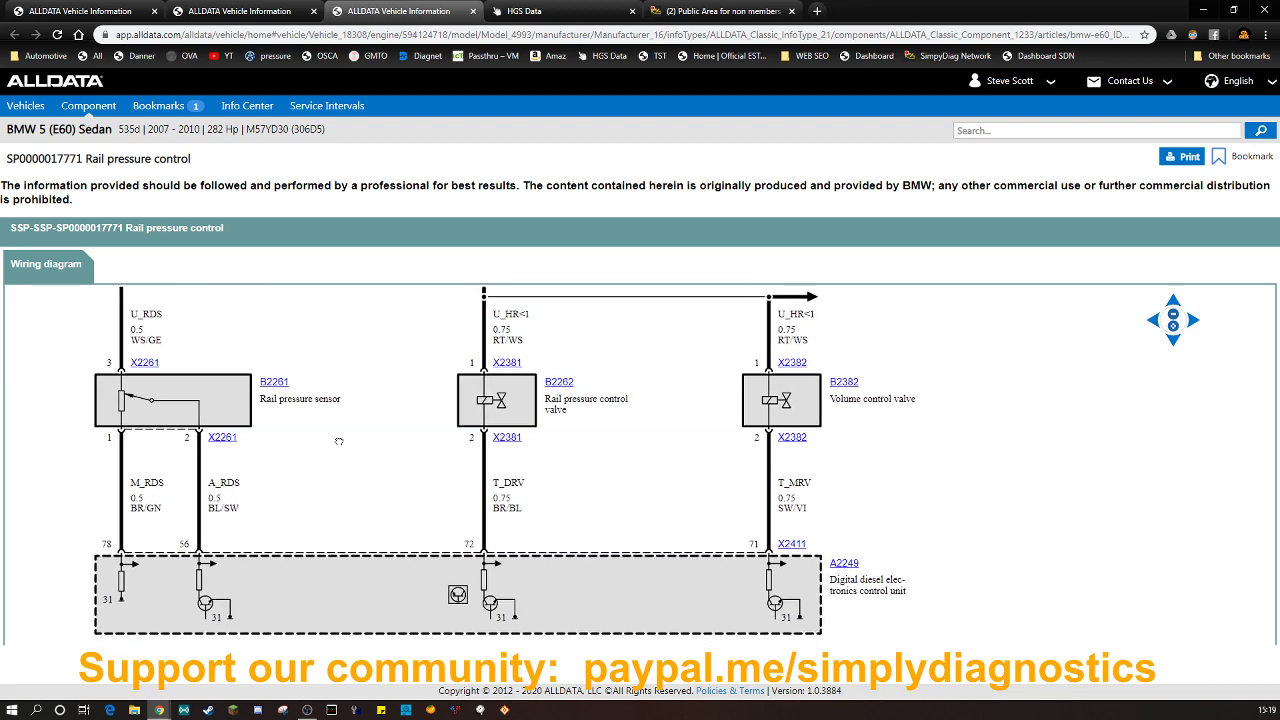
View the connector of rail pressure sensor plug X2261, and open the pin assignment of diesel control unit A2249.
left_click(220, 439)
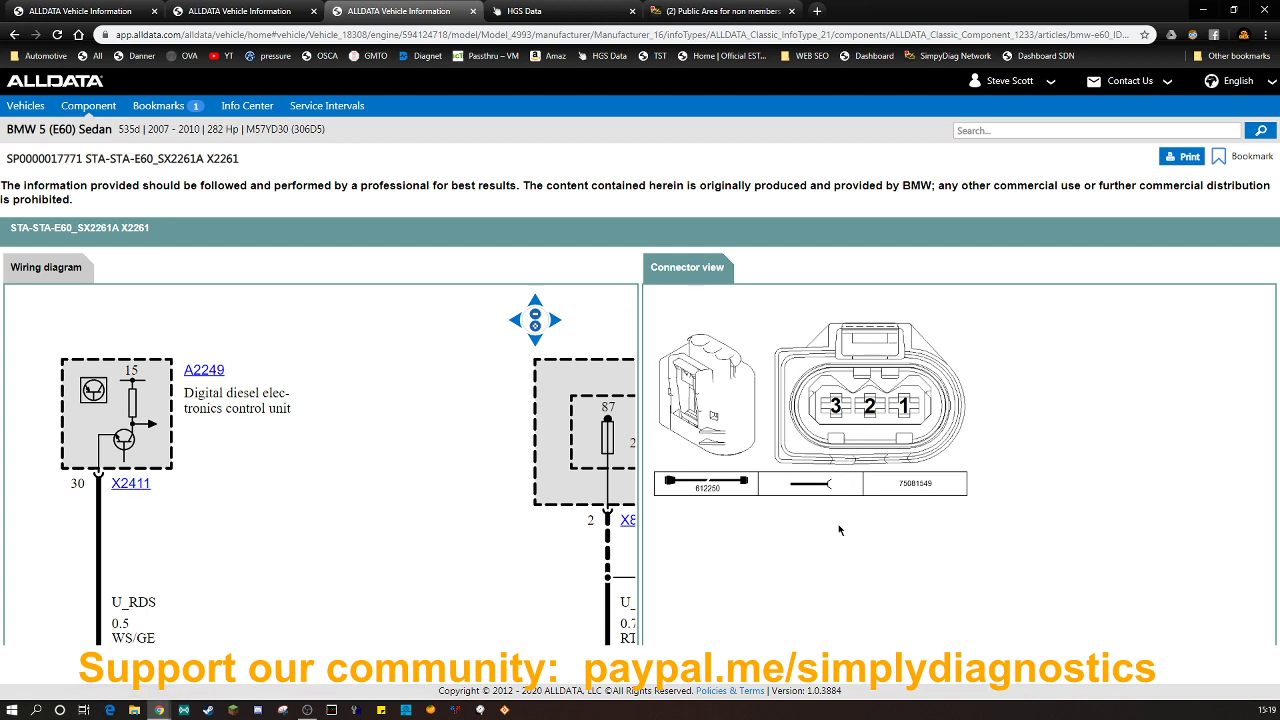
left_click(214, 373)
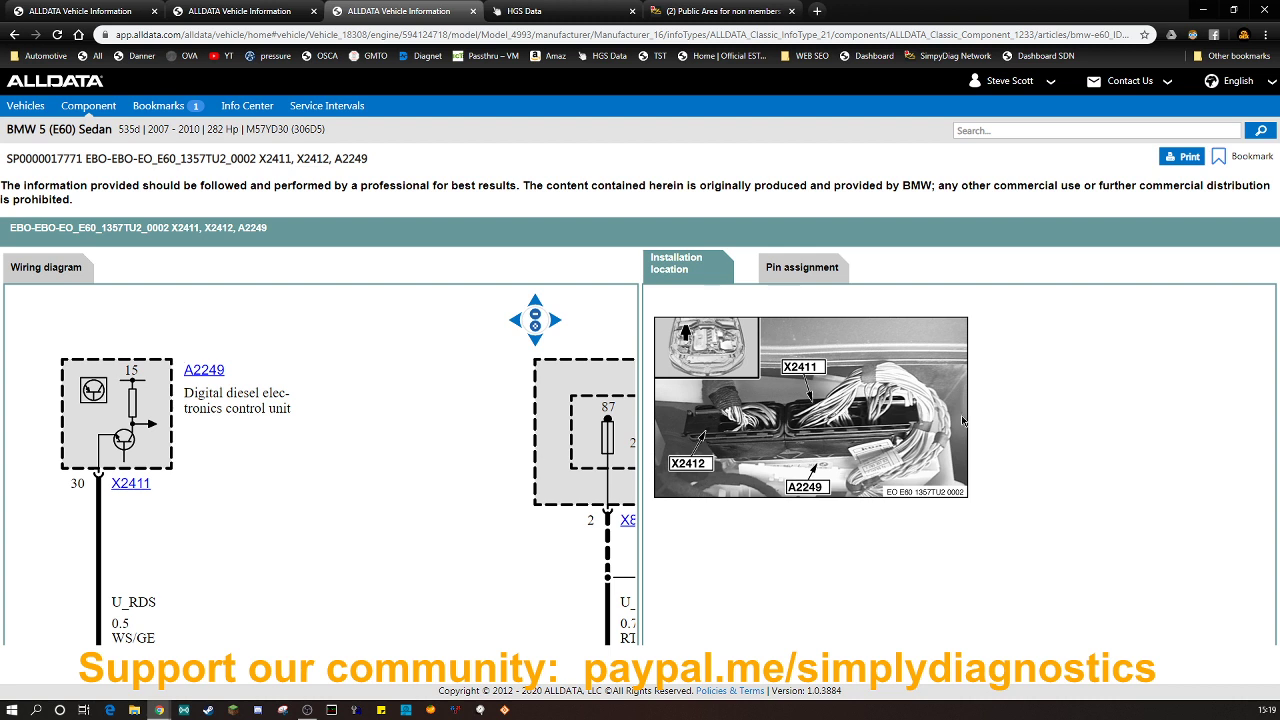
left_click(814, 269)
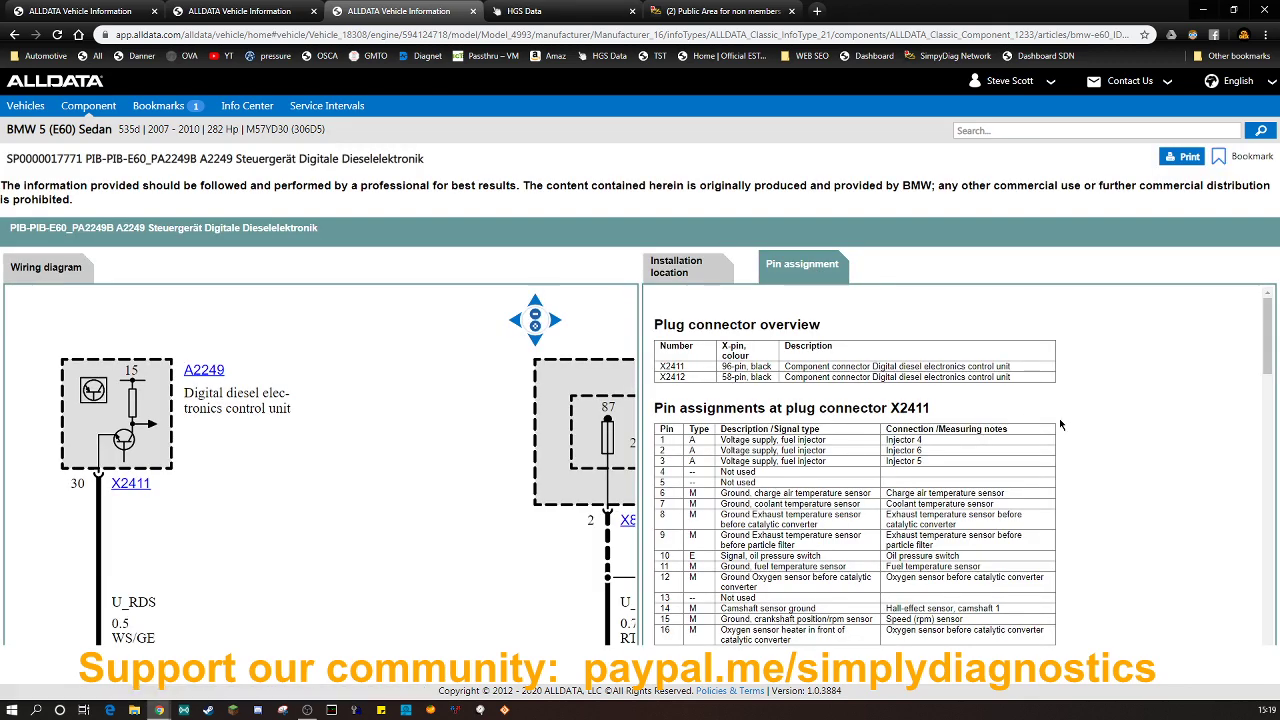
Read through the control unit's pin assignments at plug connectors X2411 and X2412.
scroll(1101, 414, "down", 1)
scroll(1082, 443, "up", 1)
scroll(768, 450, "down", 2)
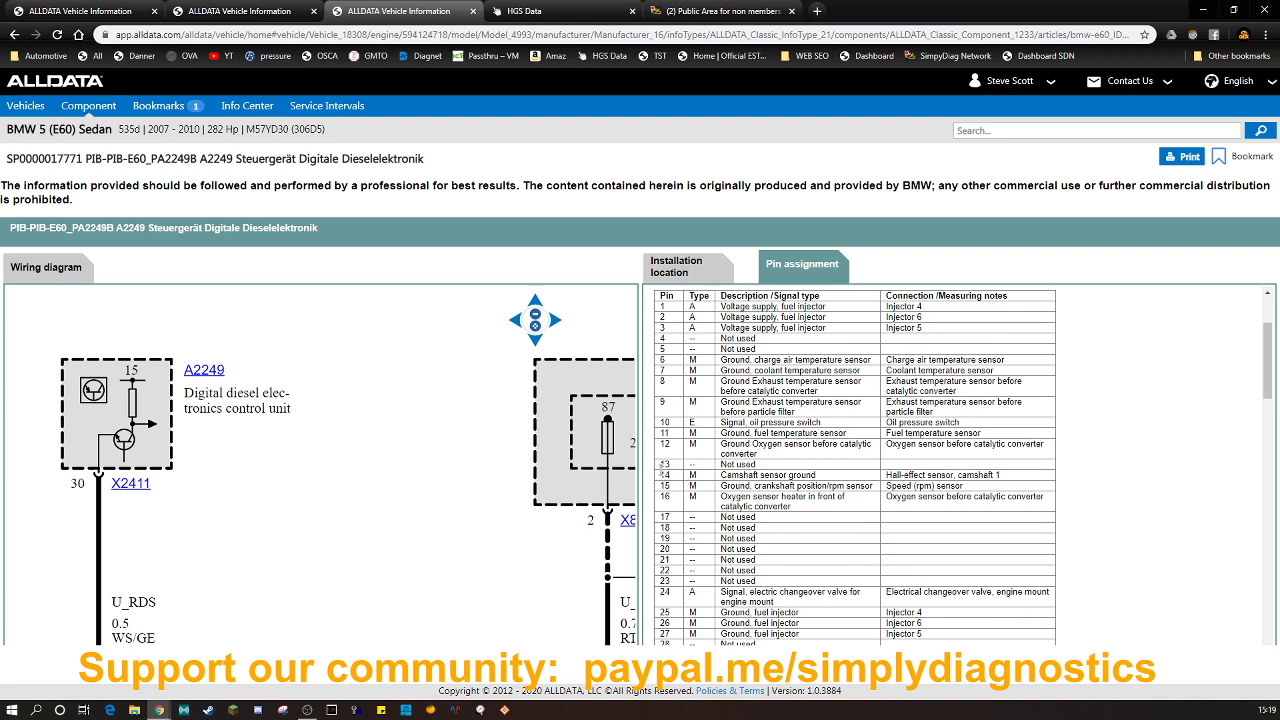
scroll(663, 464, "down", 2)
scroll(745, 463, "down", 3)
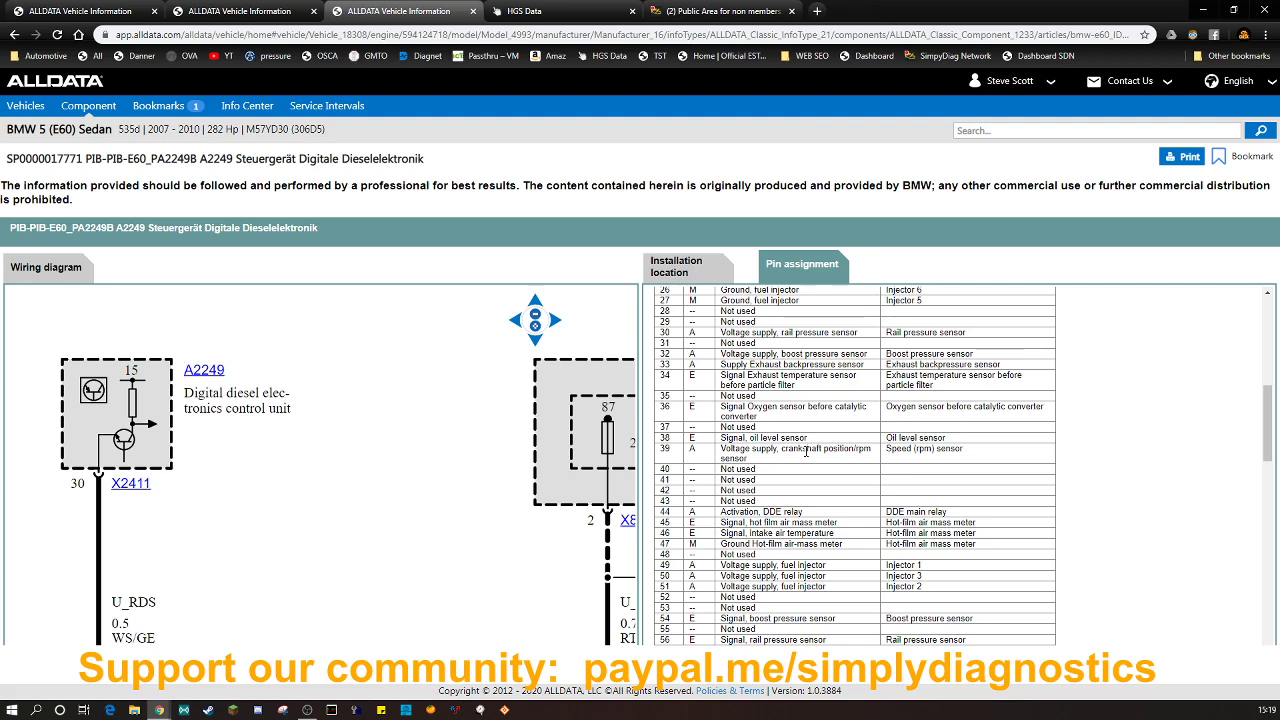
scroll(806, 452, "down", 5)
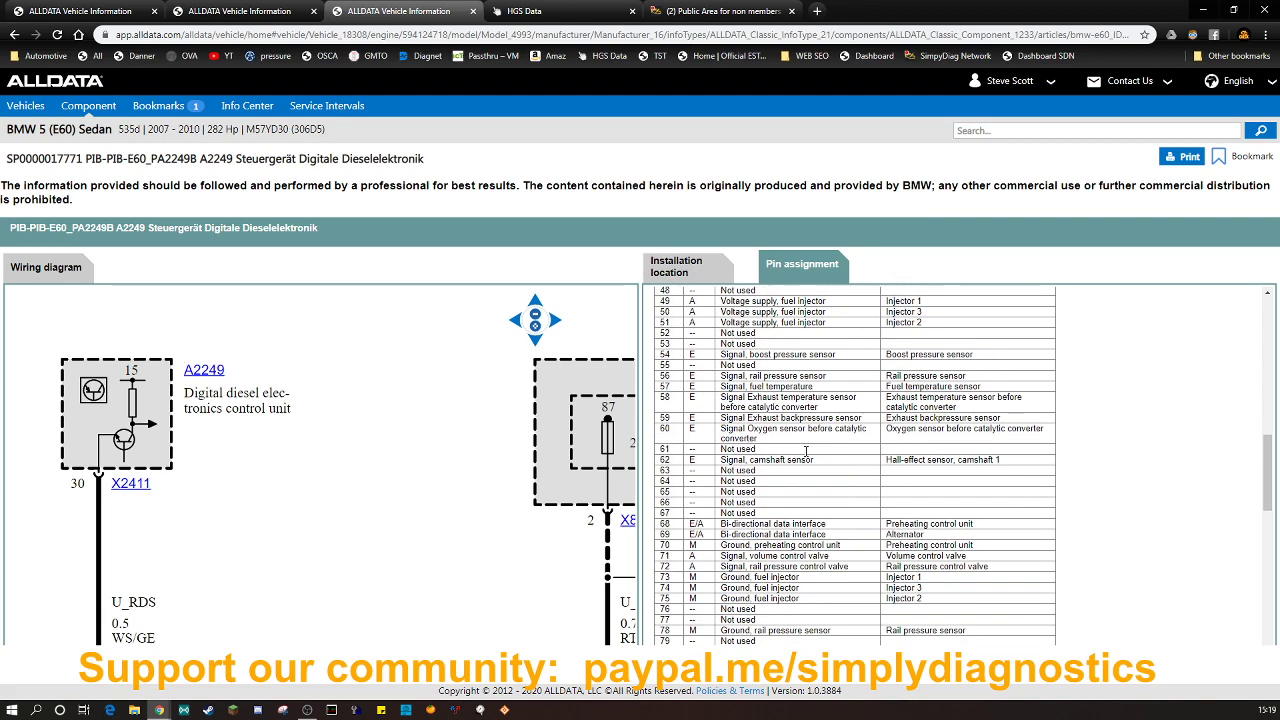
scroll(806, 452, "down", 2)
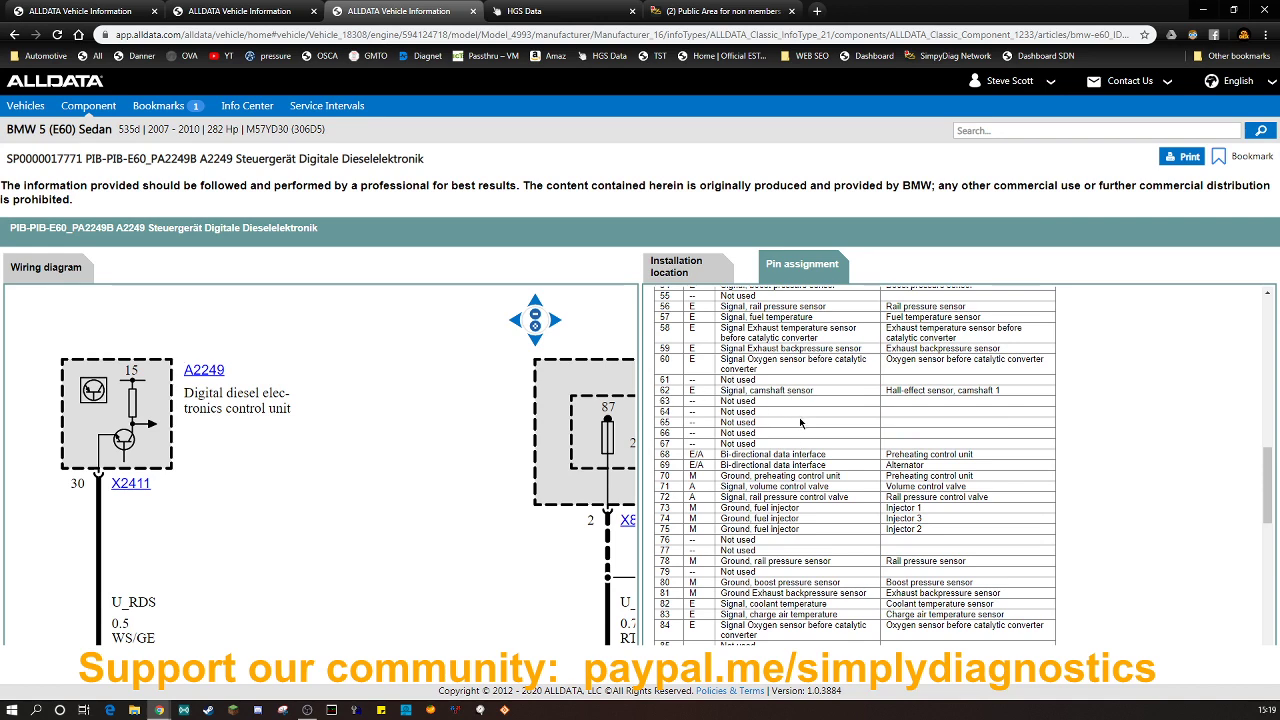
scroll(801, 423, "down", 4)
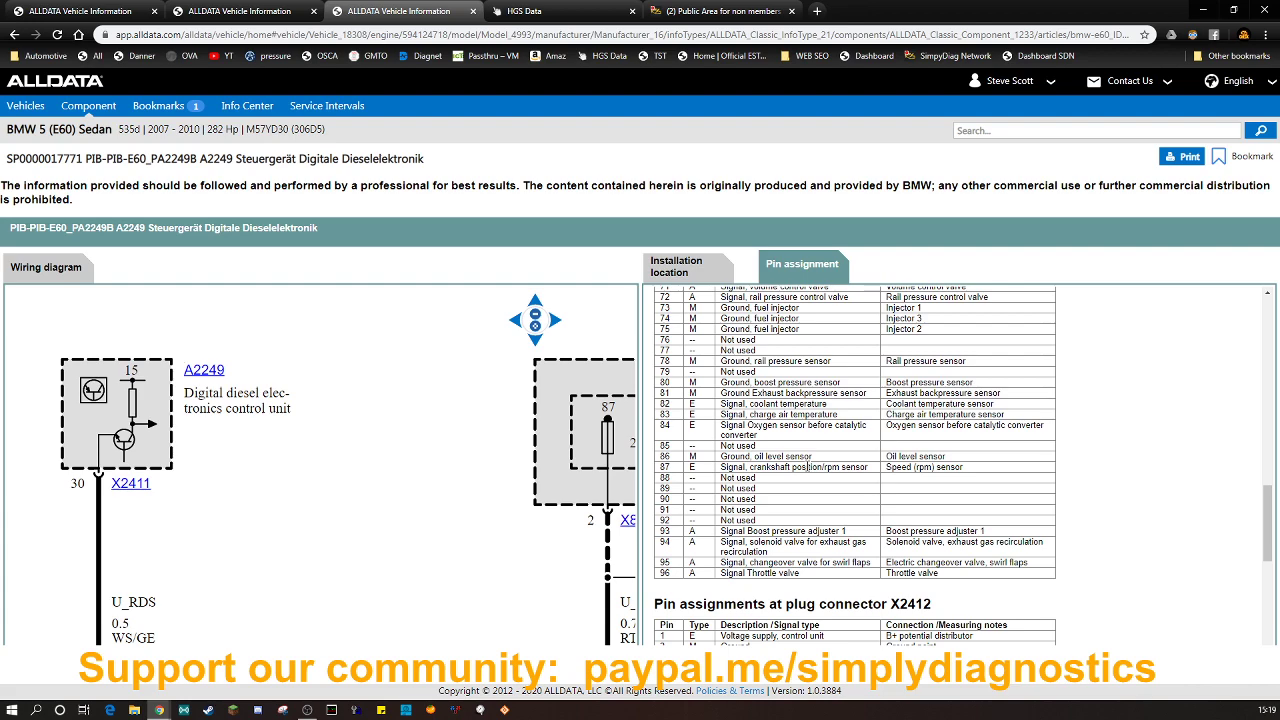
scroll(806, 467, "down", 4)
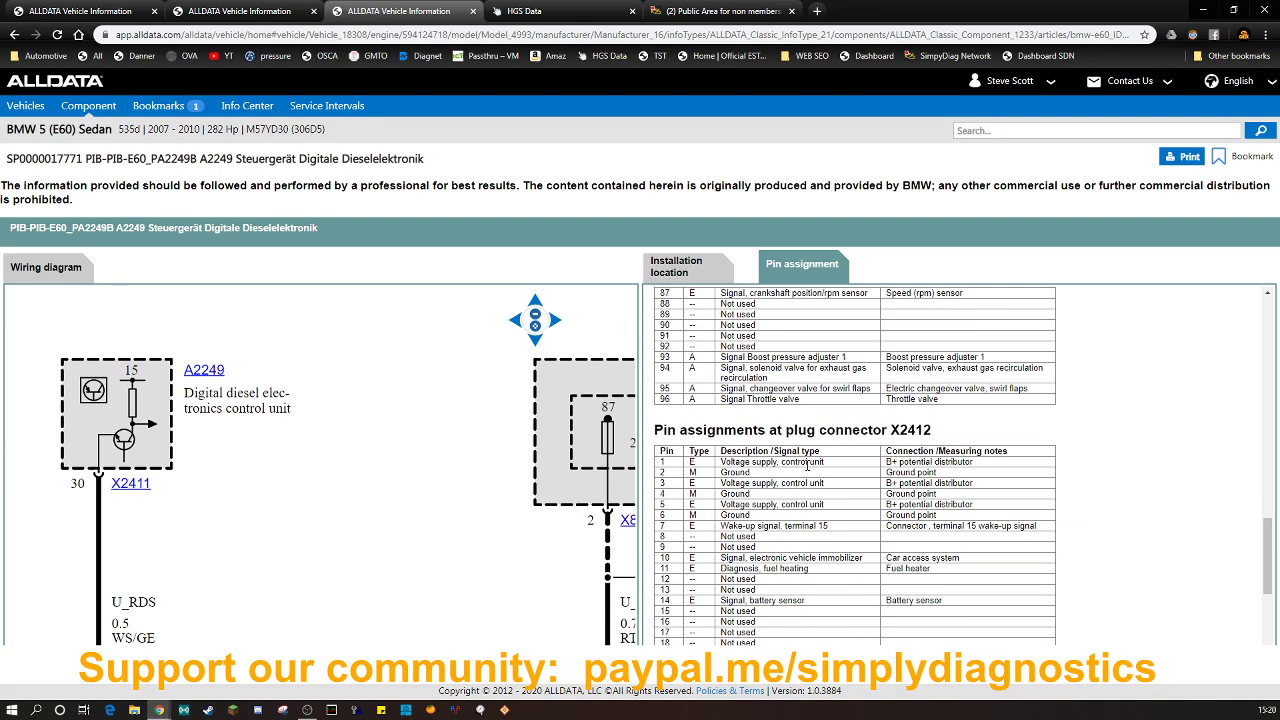
scroll(802, 452, "down", 3)
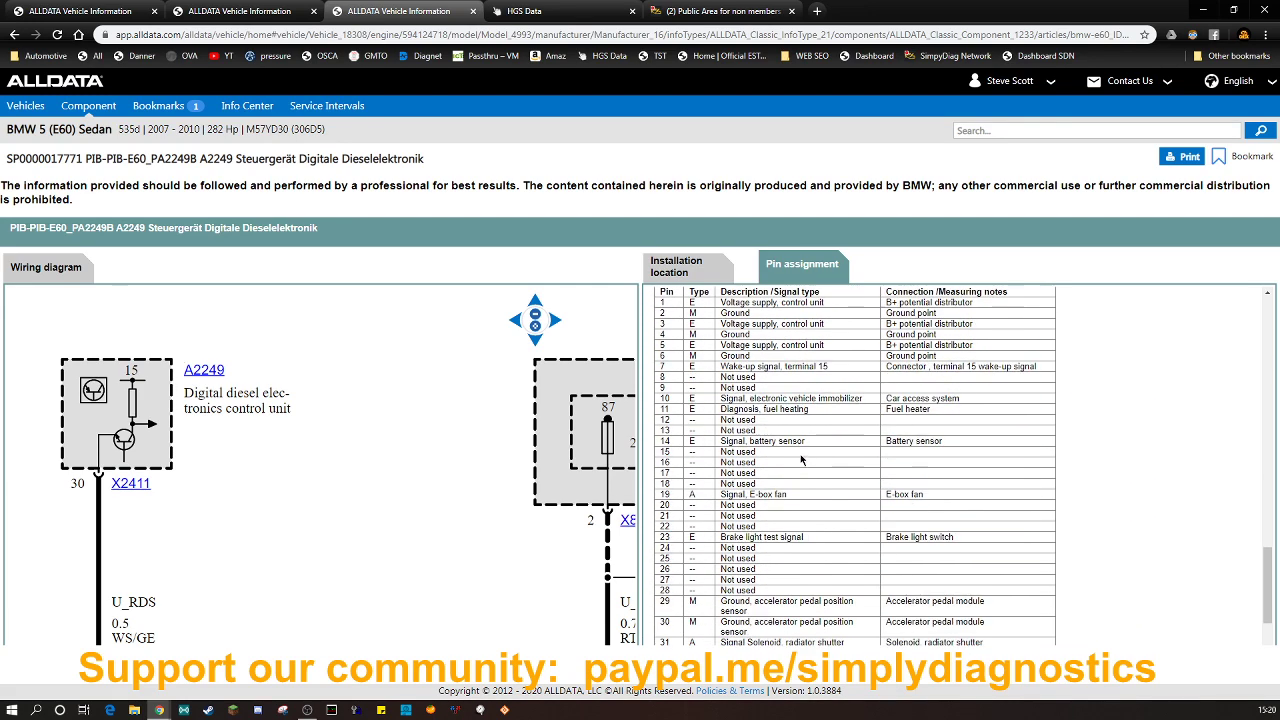
scroll(800, 456, "down", 6)
scroll(797, 462, "down", 6)
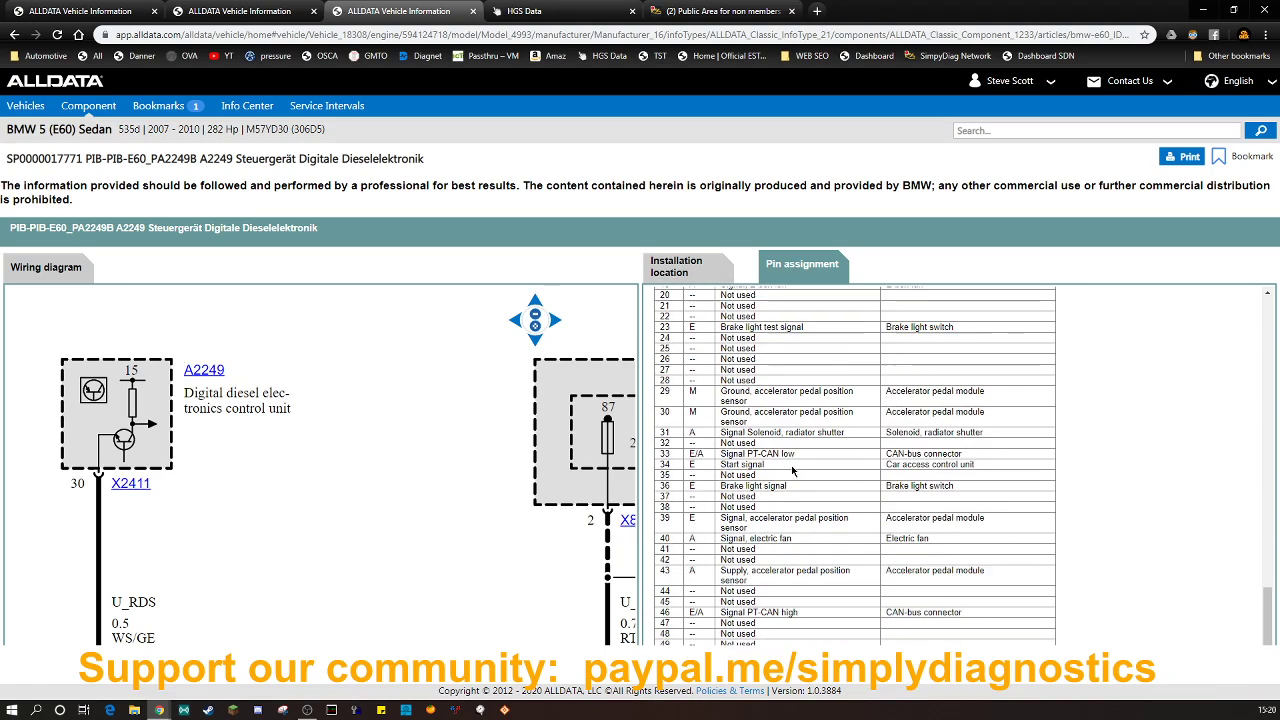
scroll(795, 470, "up", 10)
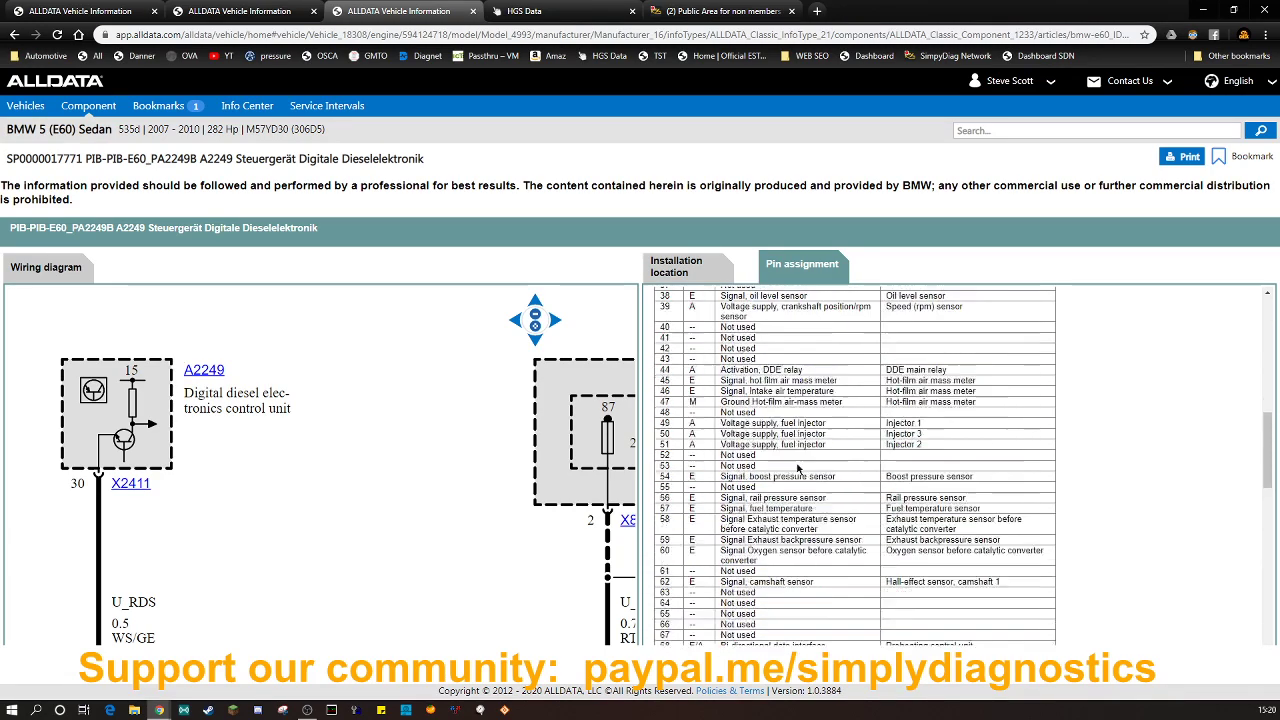
scroll(800, 461, "down", 12)
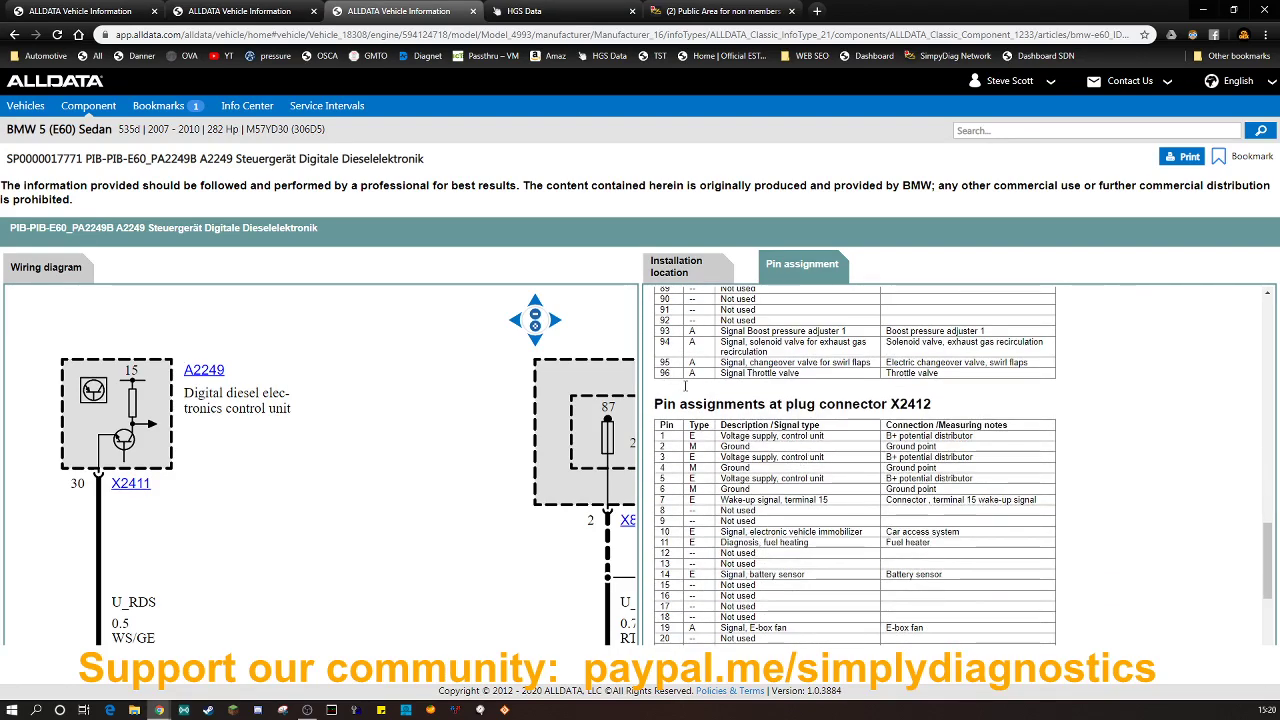
Return to the vehicle's component tree and list the Technical Service Bulletins for Powertrain Management.
left_click(237, 14)
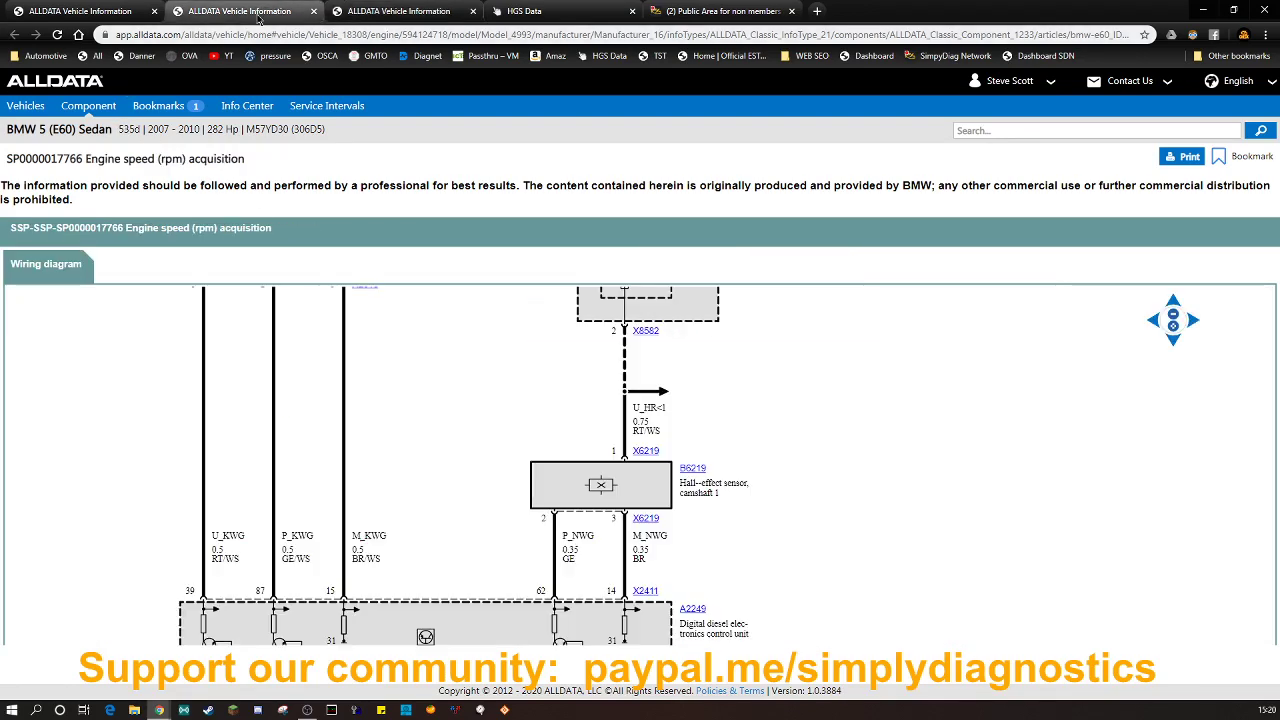
left_click(52, 16)
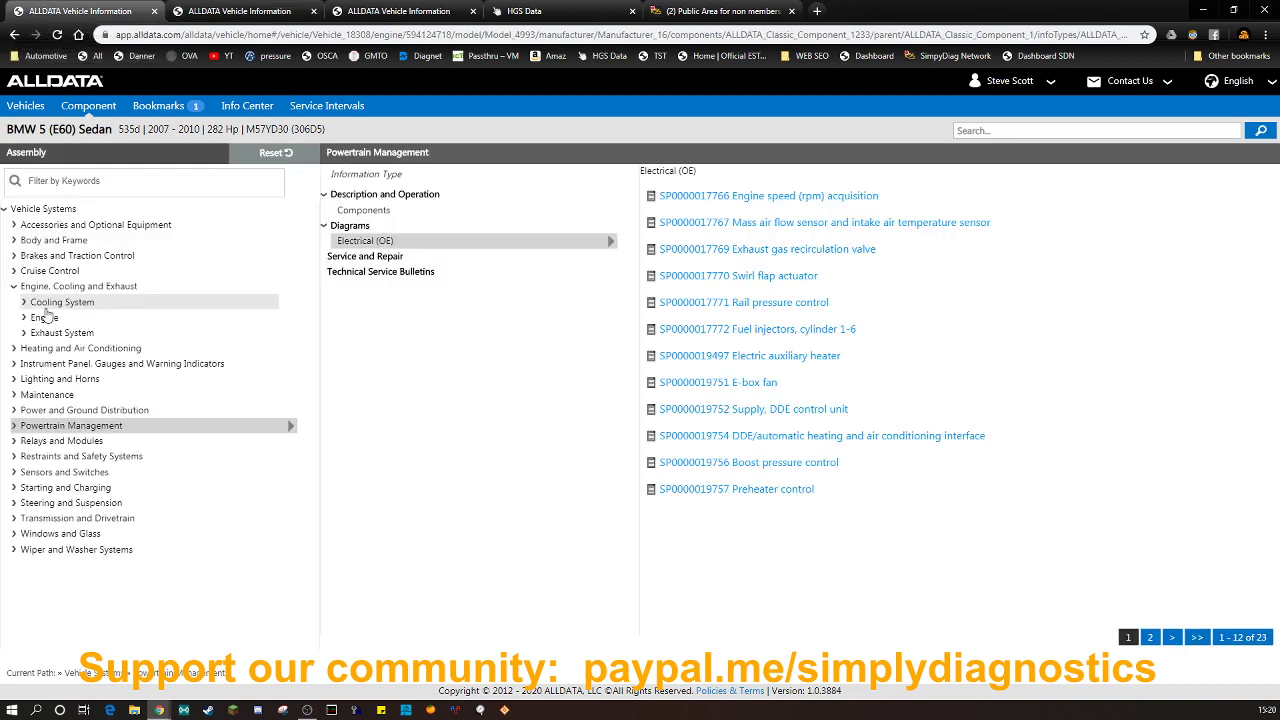
left_click(388, 274)
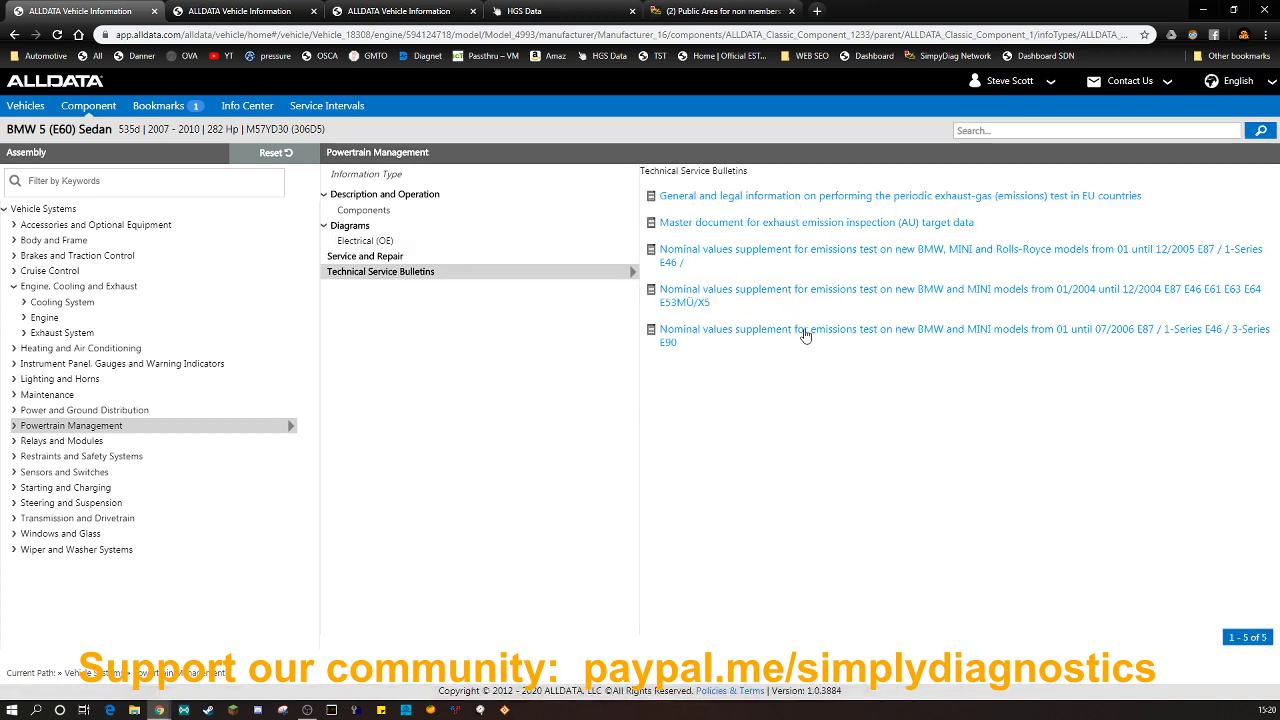
Go up to Vehicle Systems and look through its Technical Service Bulletins and Connector Views.
left_click(88, 211)
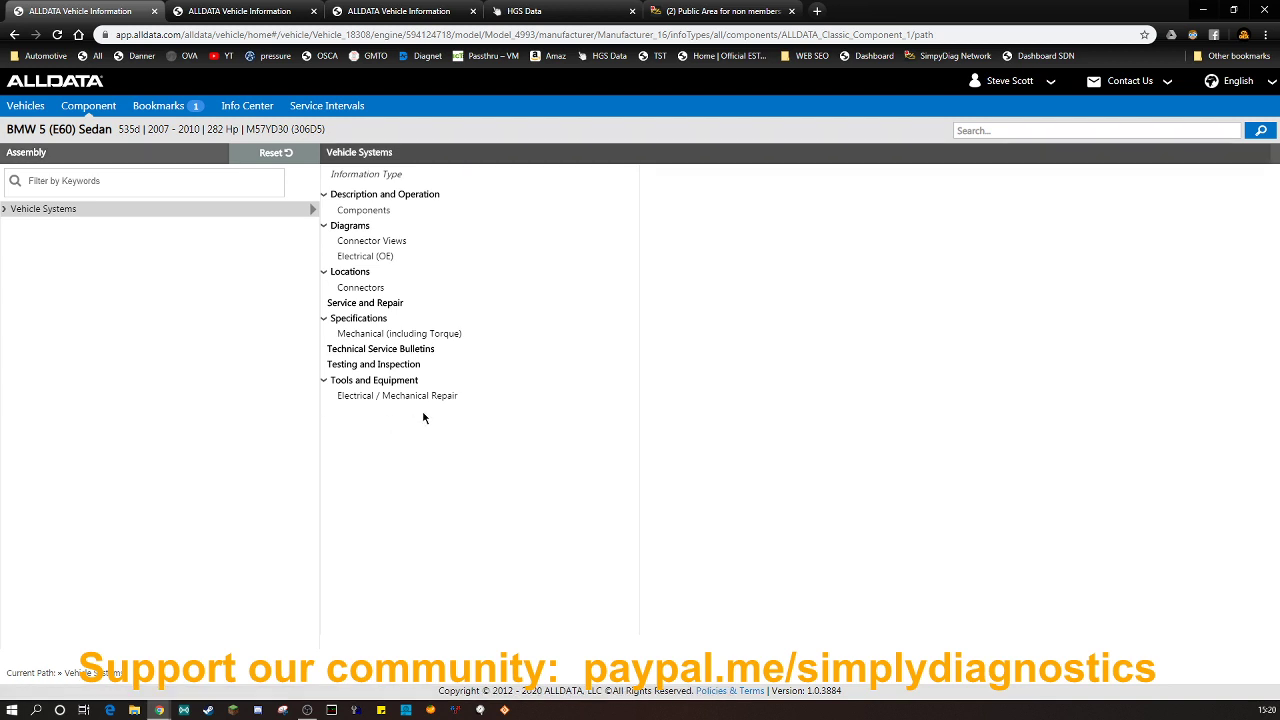
left_click(380, 352)
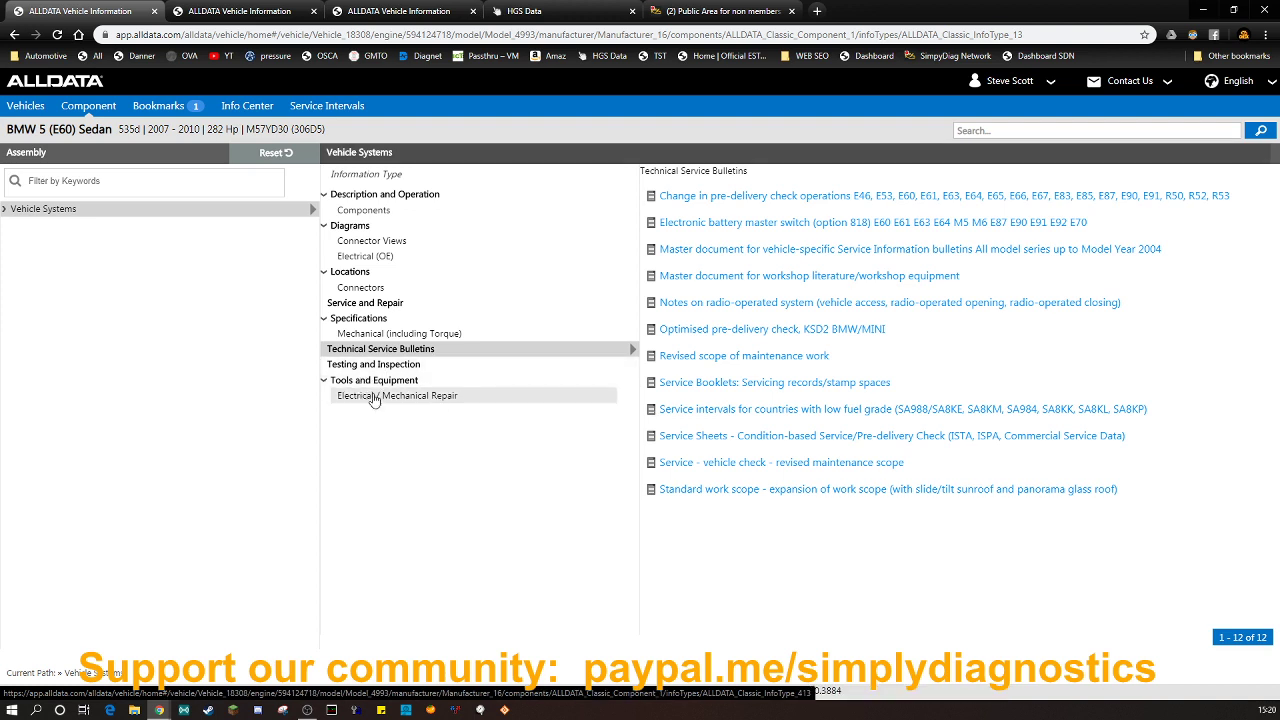
left_click(384, 245)
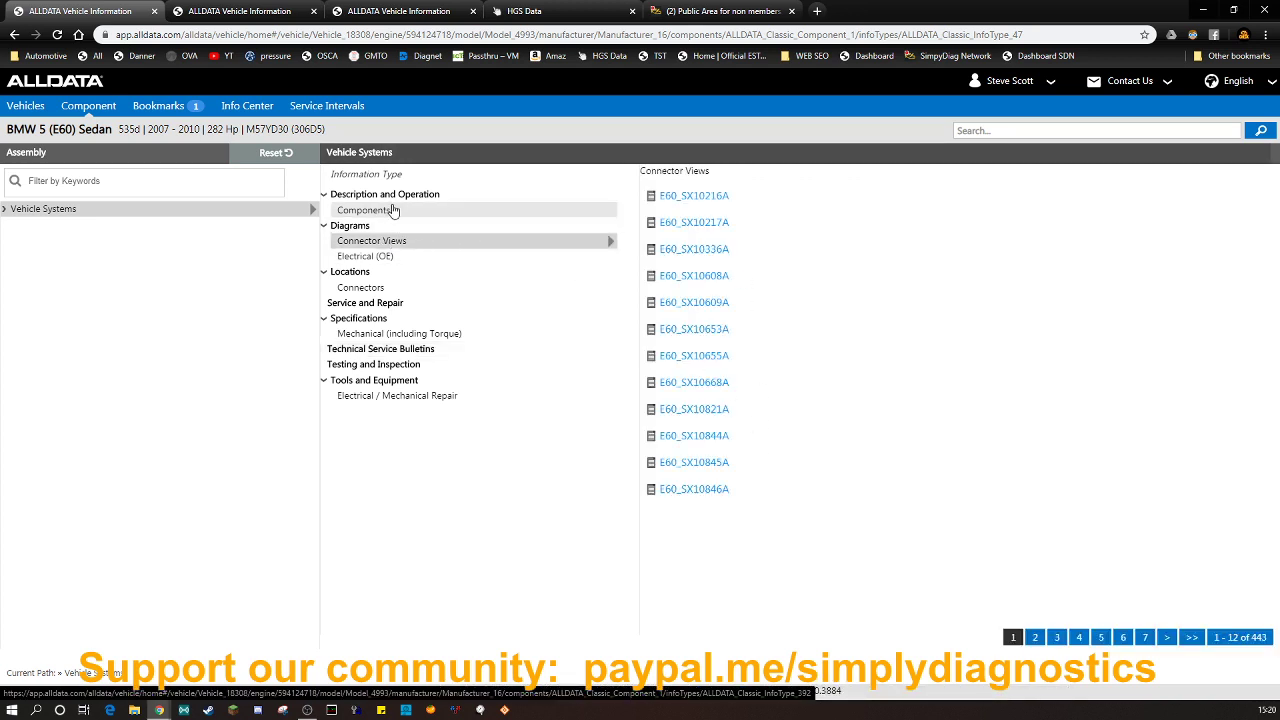
List the Vehicle Systems component descriptions, open the first Delivery control valve article in a new tab and switch to it.
left_click(393, 210)
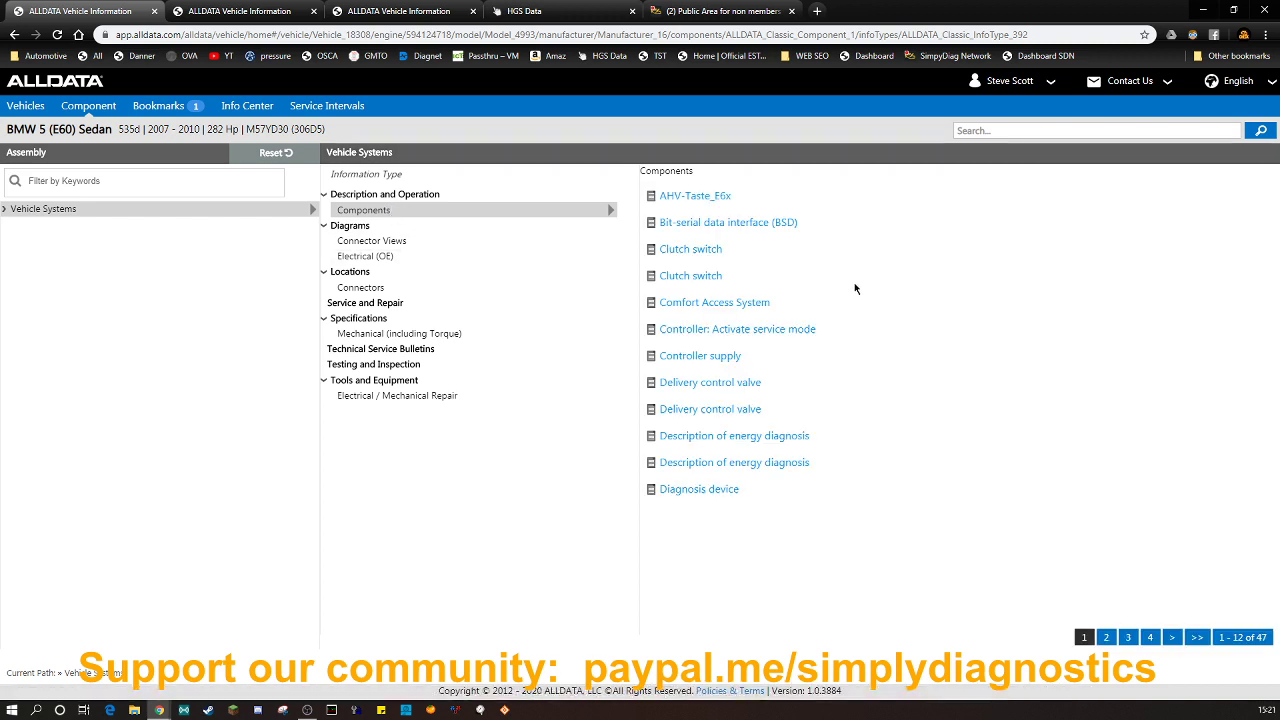
right_click(680, 383)
left_click(705, 391)
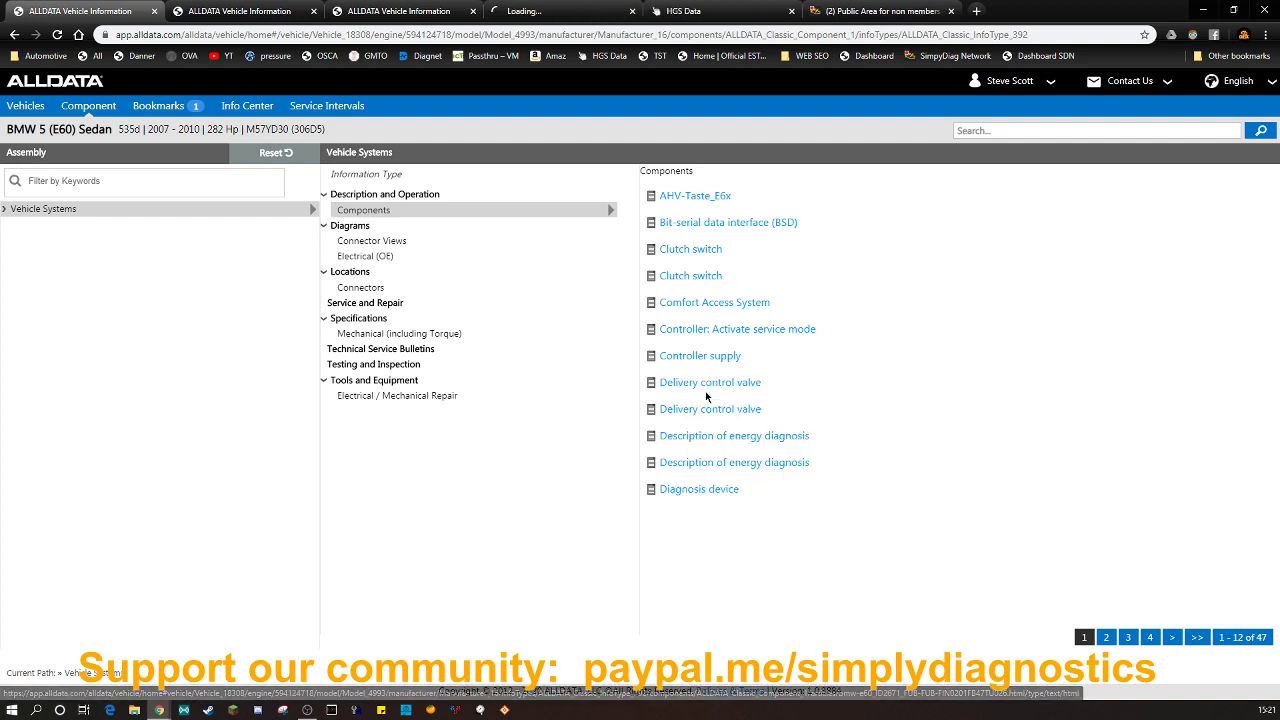
left_click(551, 13)
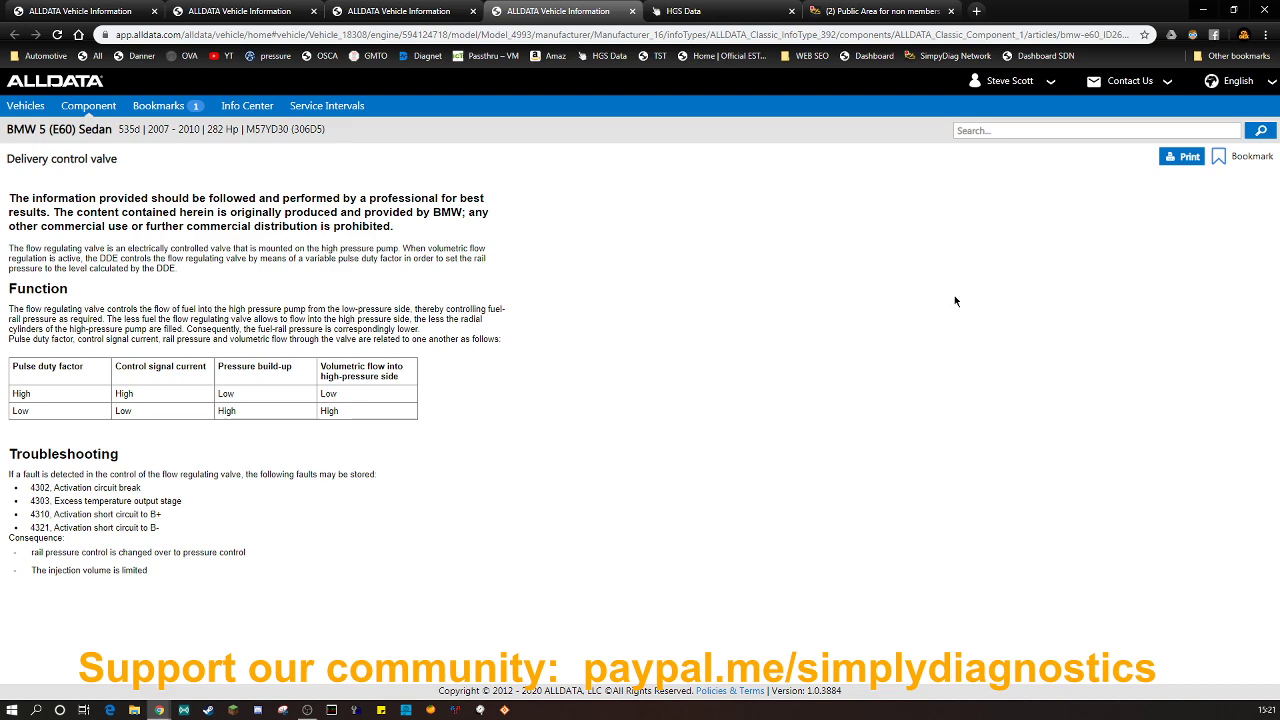
Enlarge the Delivery control valve article and read its function description, pulse duty factor table and troubleshooting section.
key("ctrl+plus")
key("ctrl+plus")
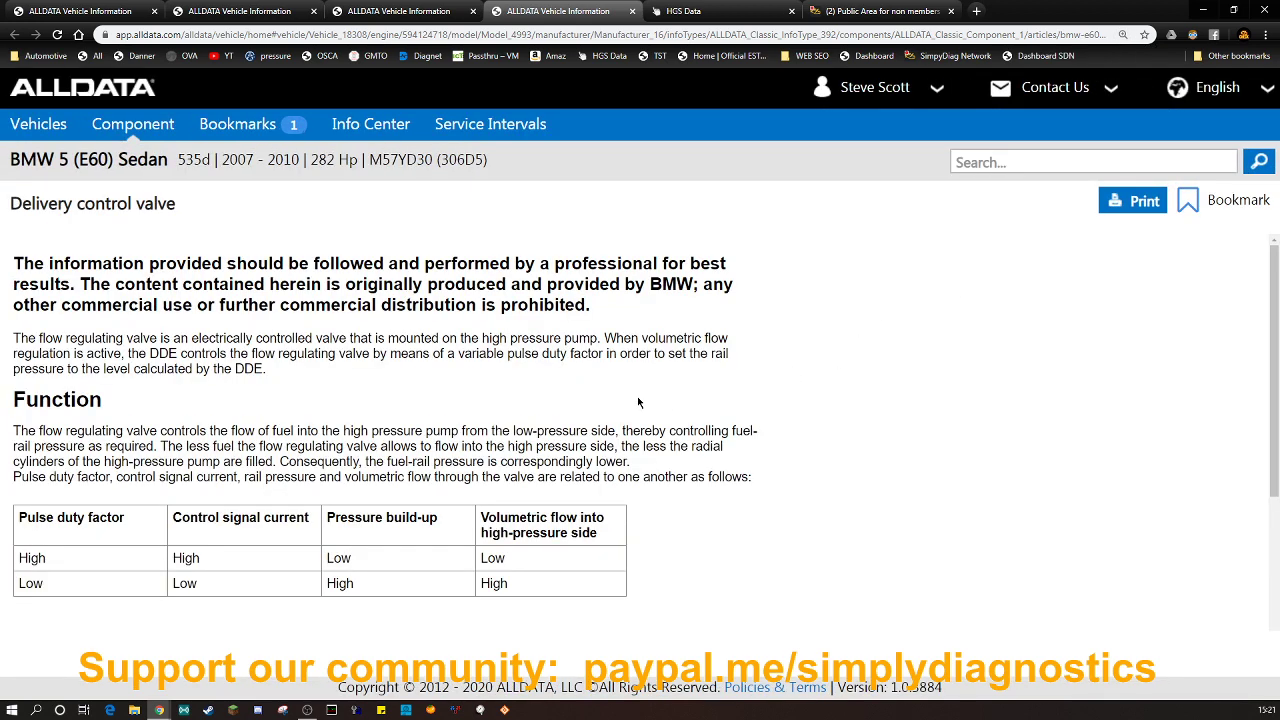
scroll(360, 415, "down", 1)
scroll(360, 406, "down", 1)
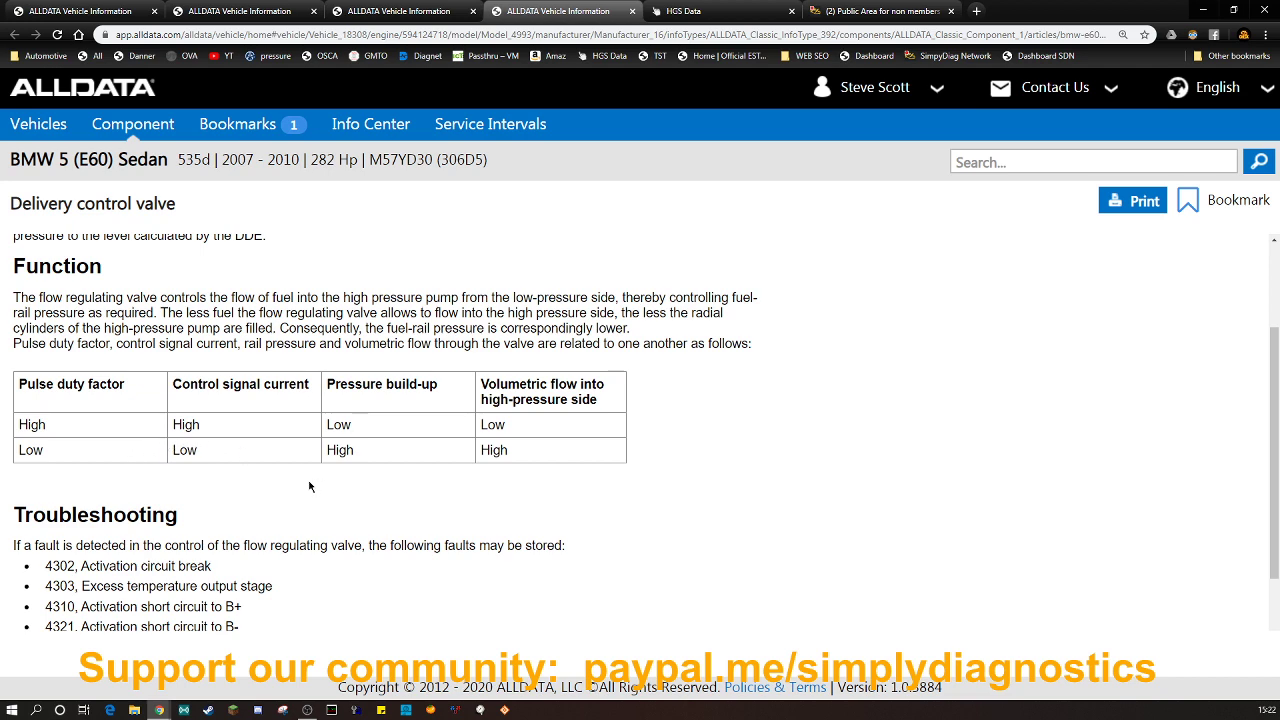
scroll(312, 482, "down", 1)
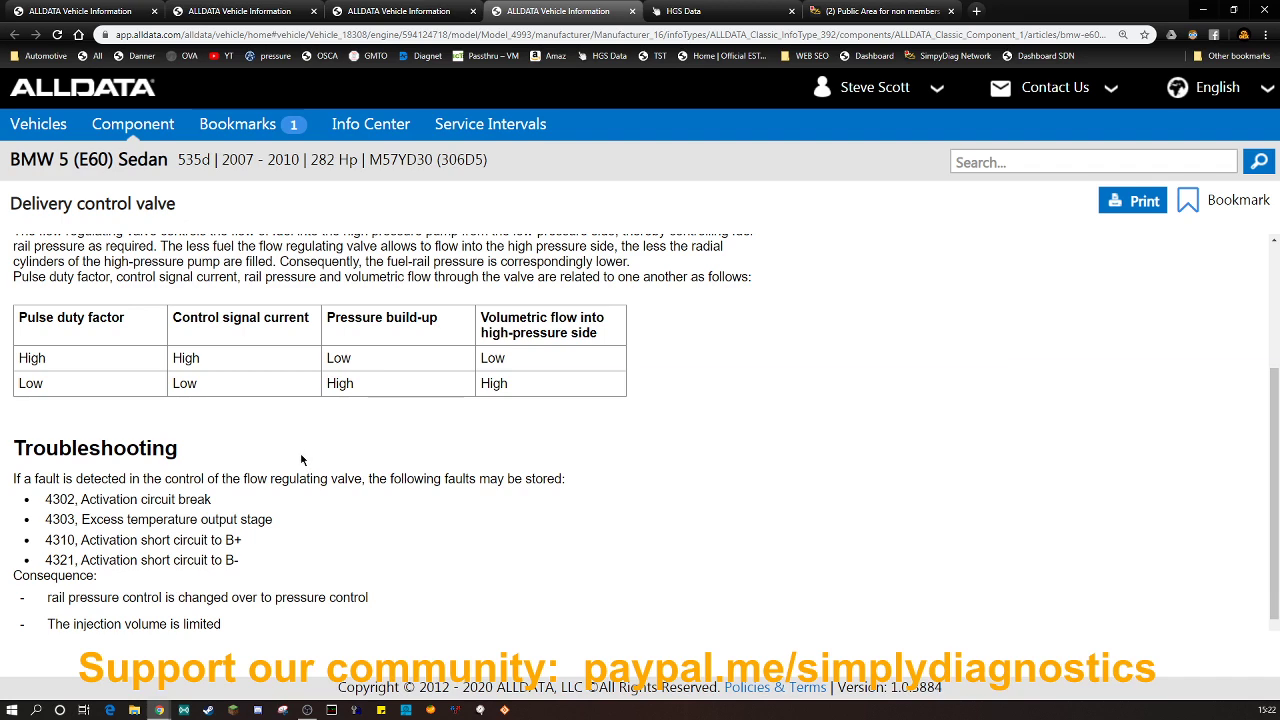
scroll(288, 452, "up", 2)
scroll(284, 450, "down", 2)
scroll(256, 426, "down", 1)
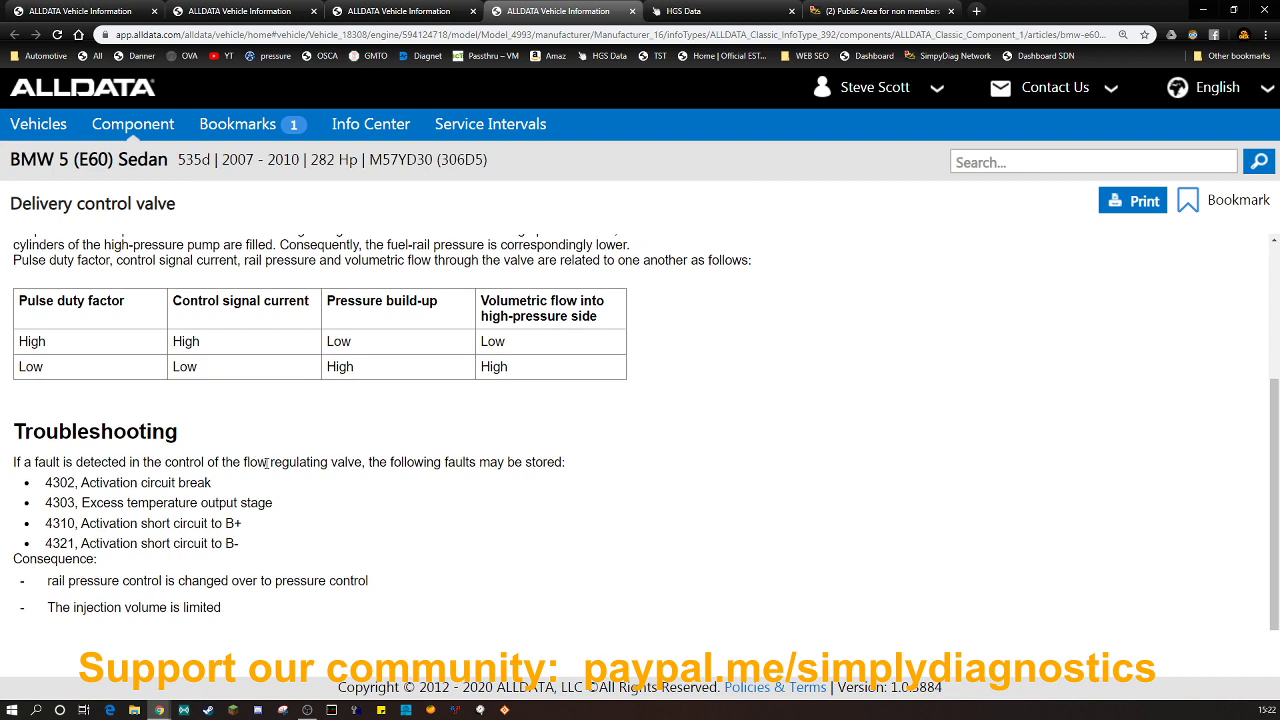
Review the stored fault codes in the Delivery control valve troubleshooting section, highlighting the 4302 and 4310 entries, and return to the article's beginning.
left_click_drag(47, 482, 220, 488)
left_click_drag(47, 522, 245, 527)
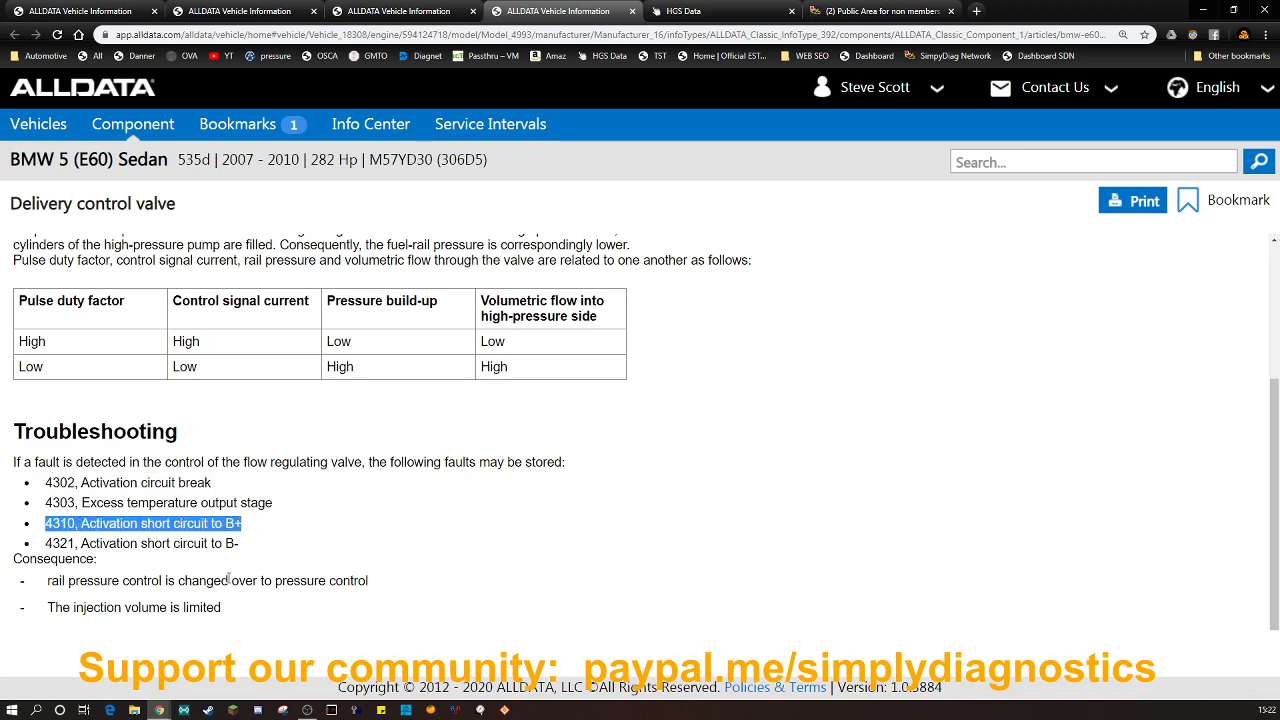
left_click(327, 543)
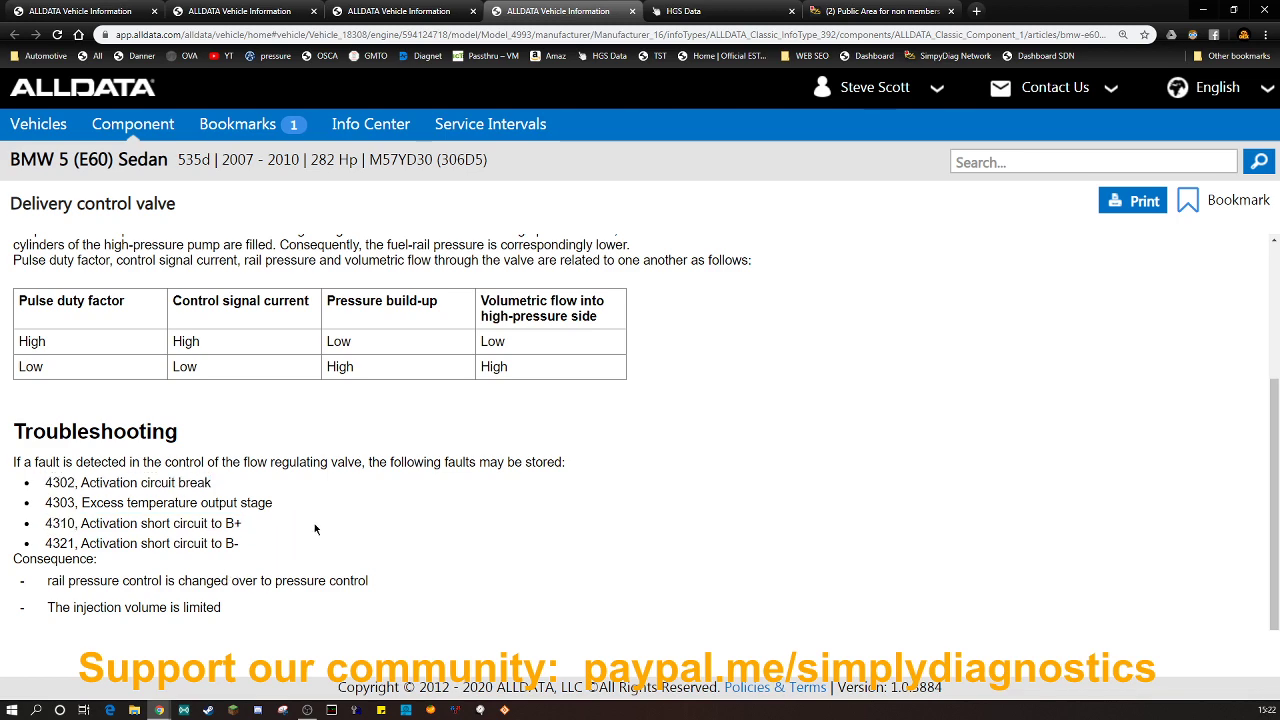
scroll(316, 528, "up", 2)
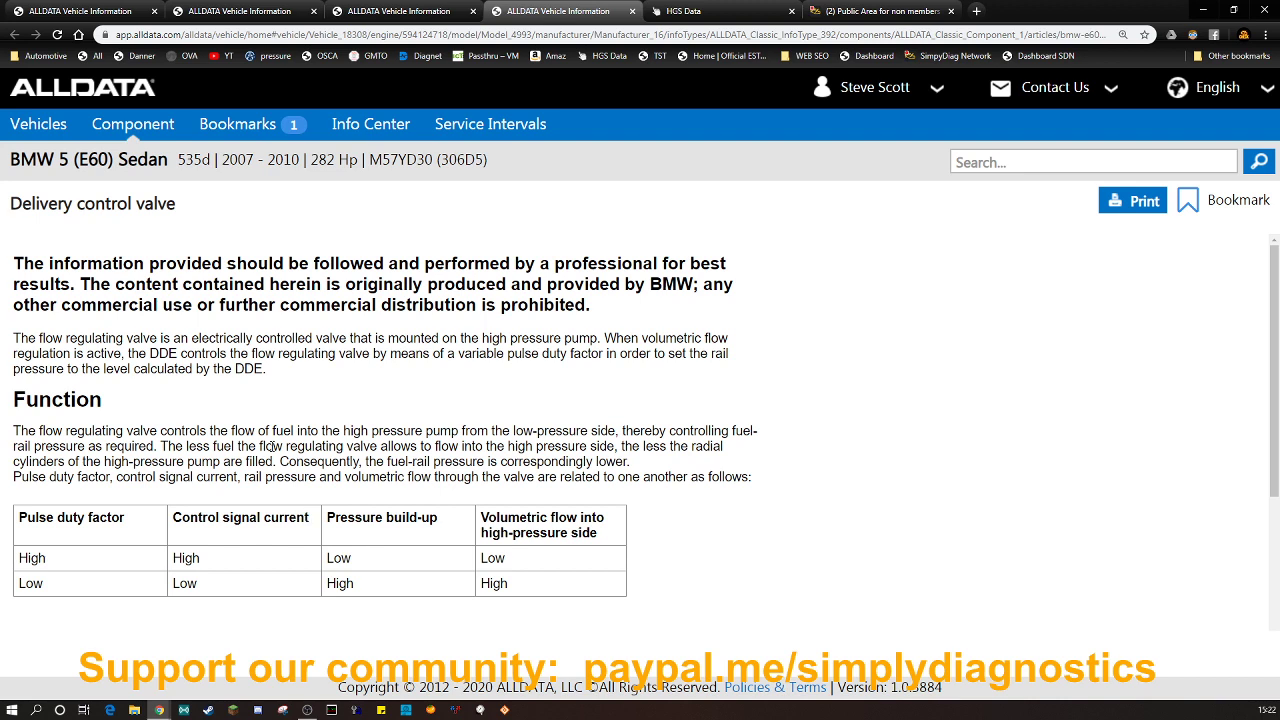
Go back to the Vehicle Systems component descriptions list and look through its articles from page 1 to page 4.
left_click(103, 11)
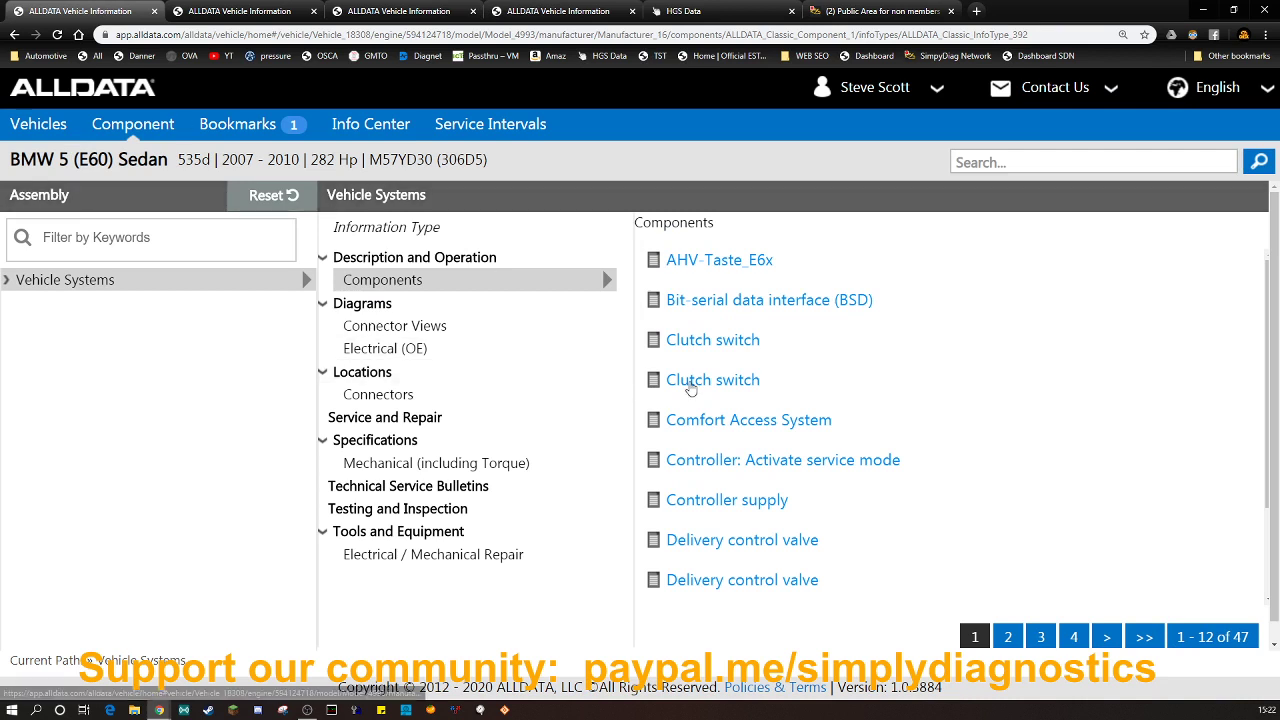
scroll(906, 550, "down", 1)
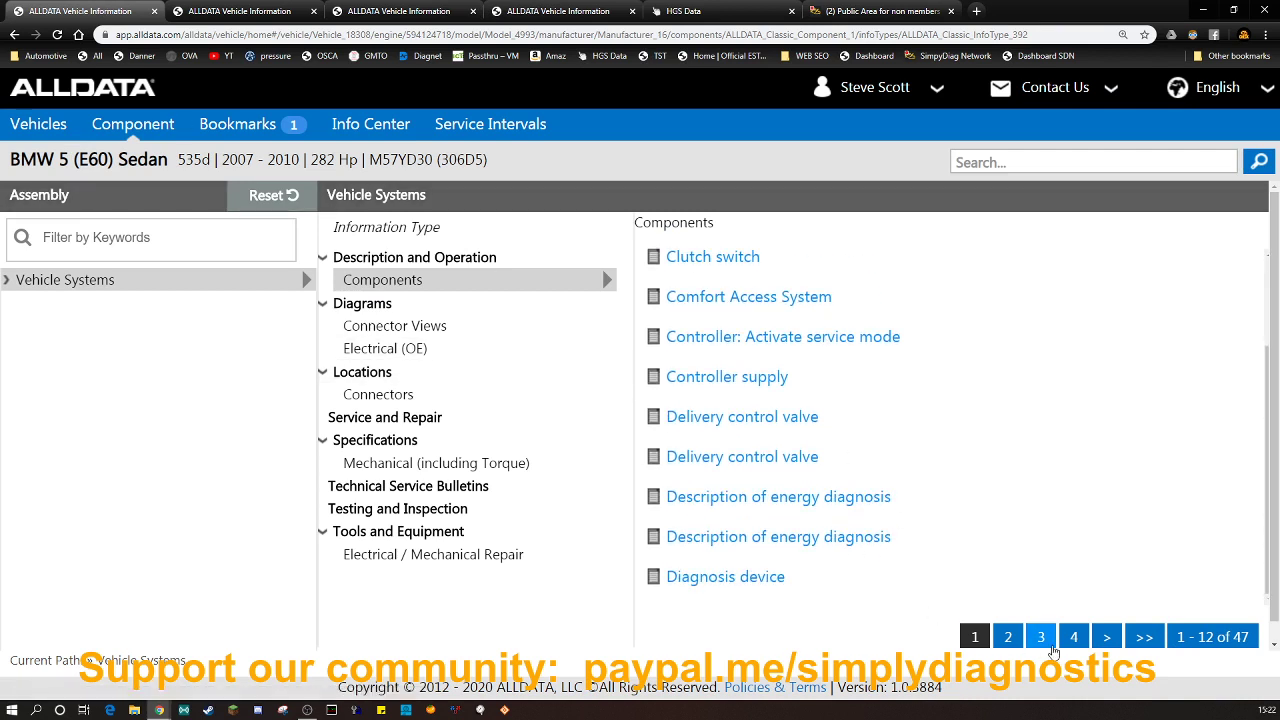
left_click(975, 636)
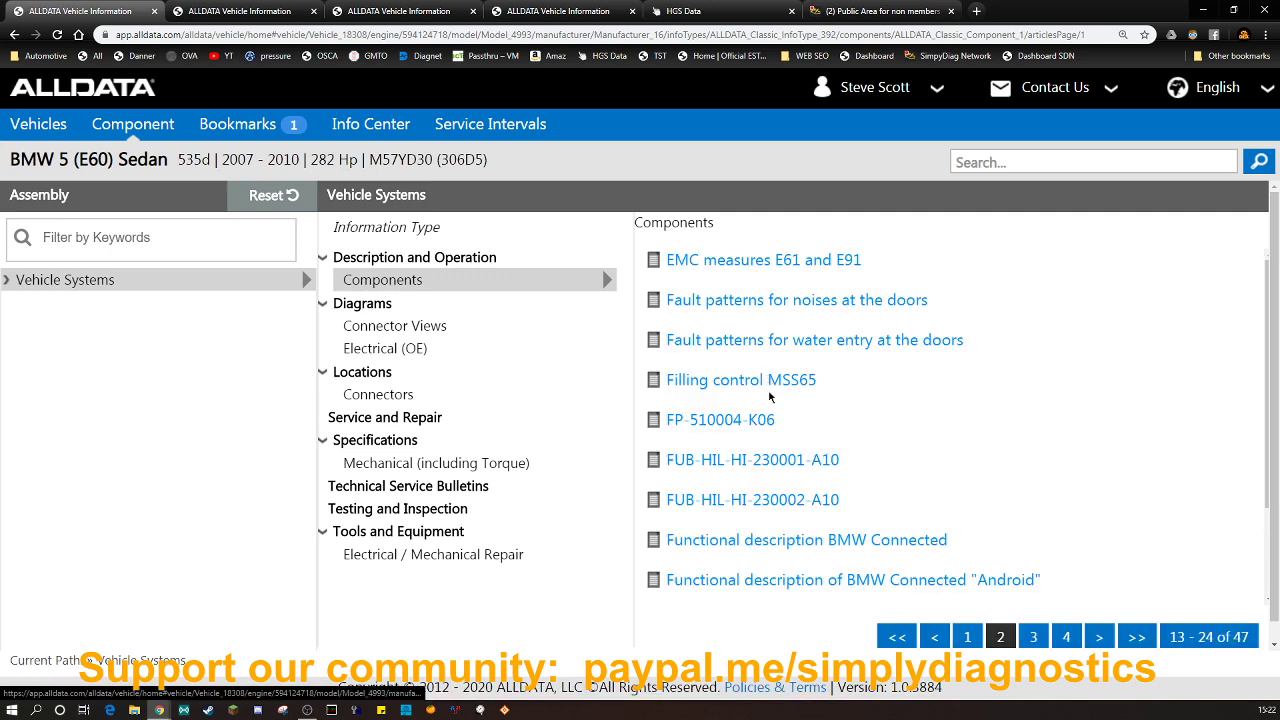
scroll(778, 455, "down", 2)
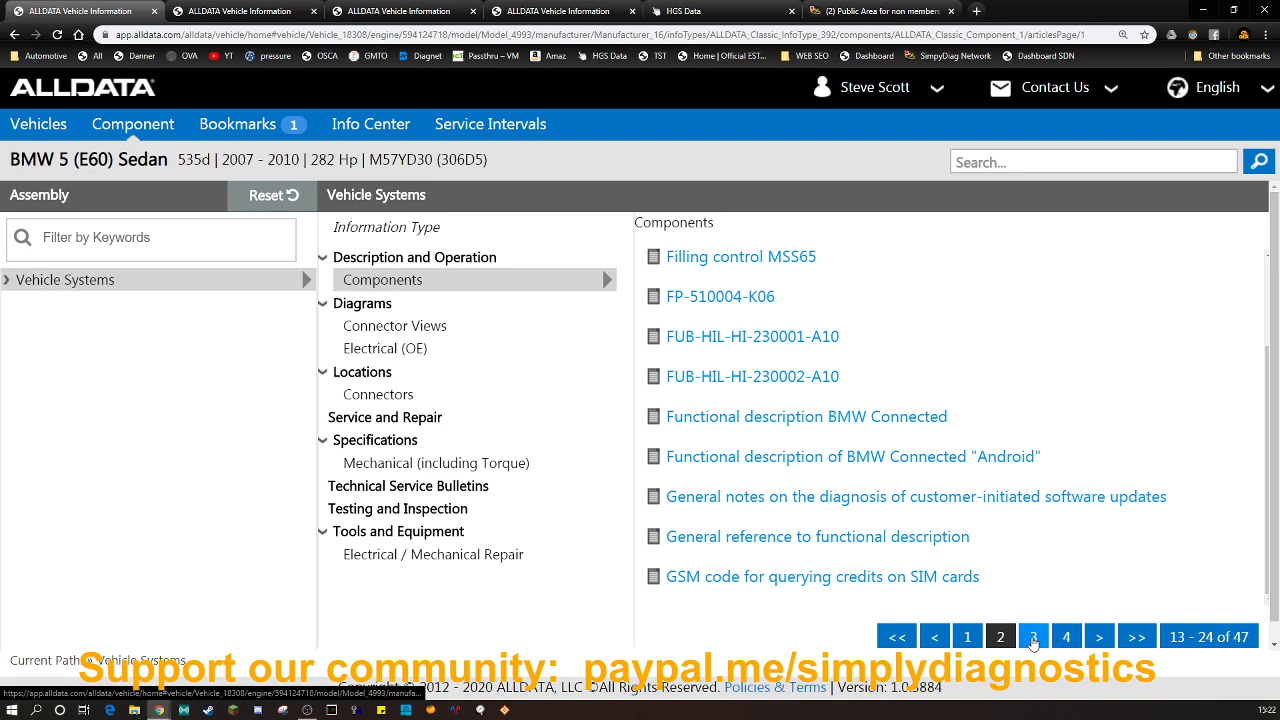
left_click(1033, 637)
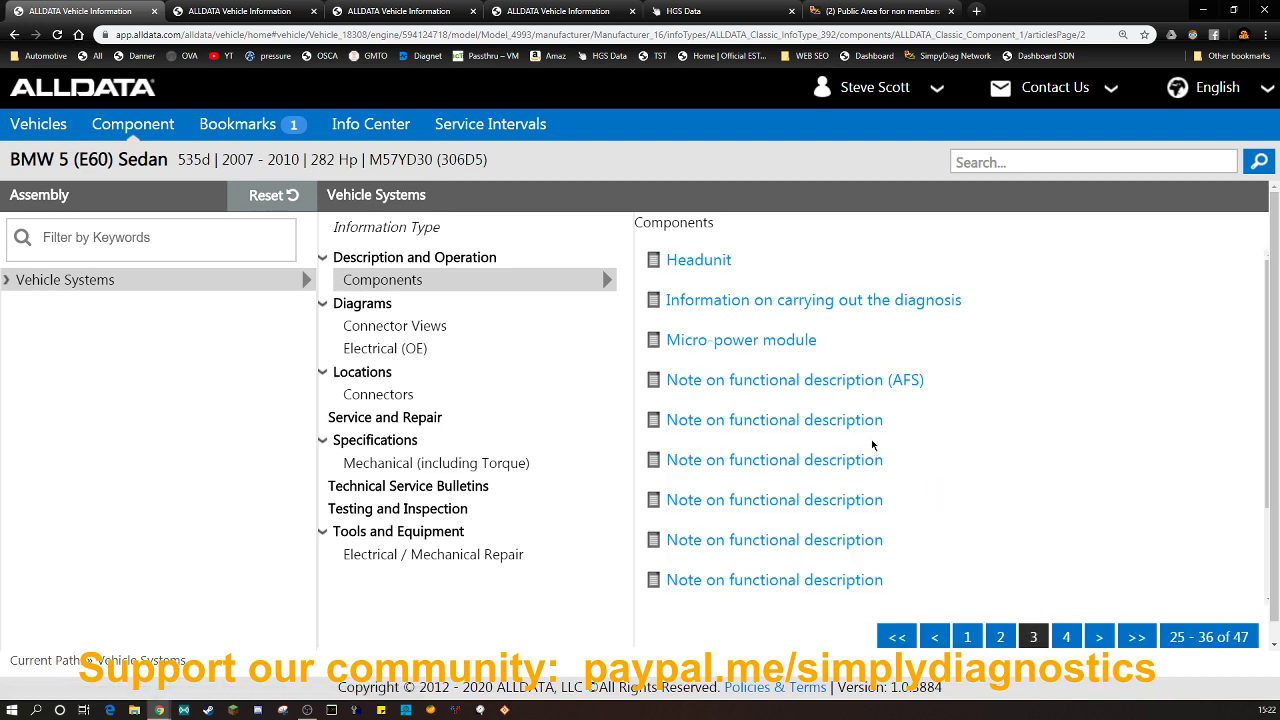
scroll(878, 450, "down", 2)
left_click(1066, 637)
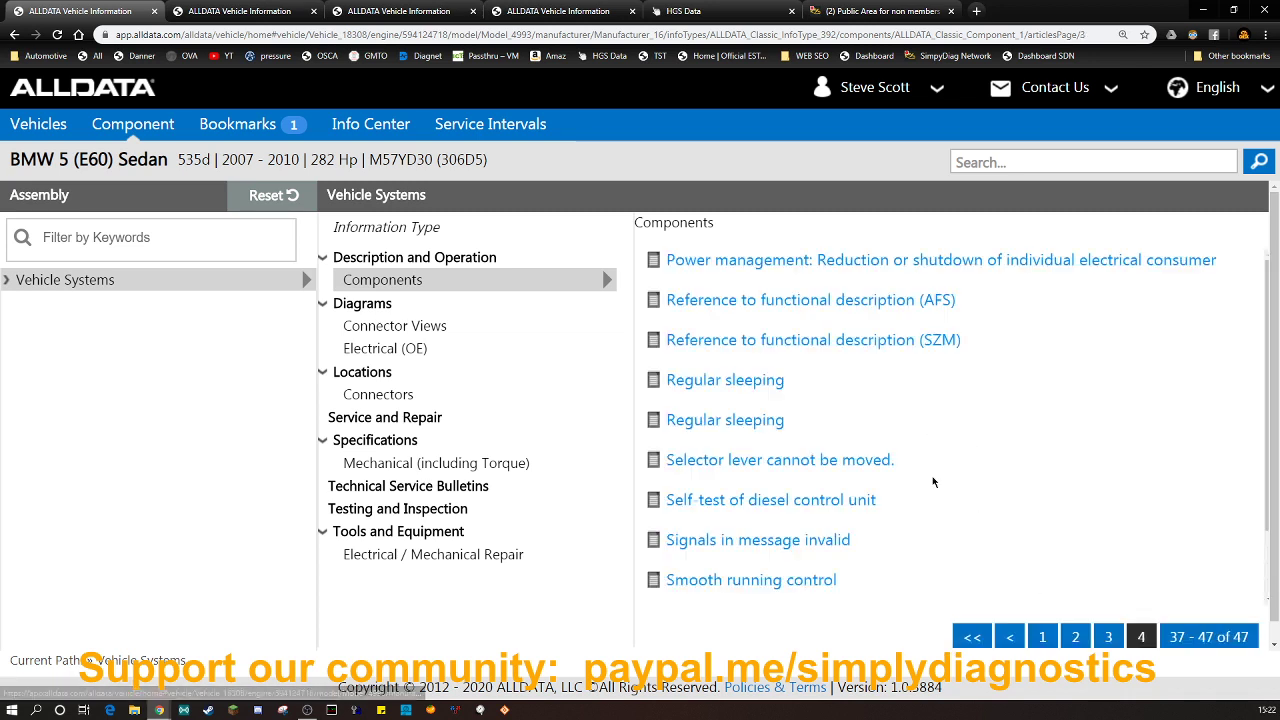
scroll(909, 460, "down", 2)
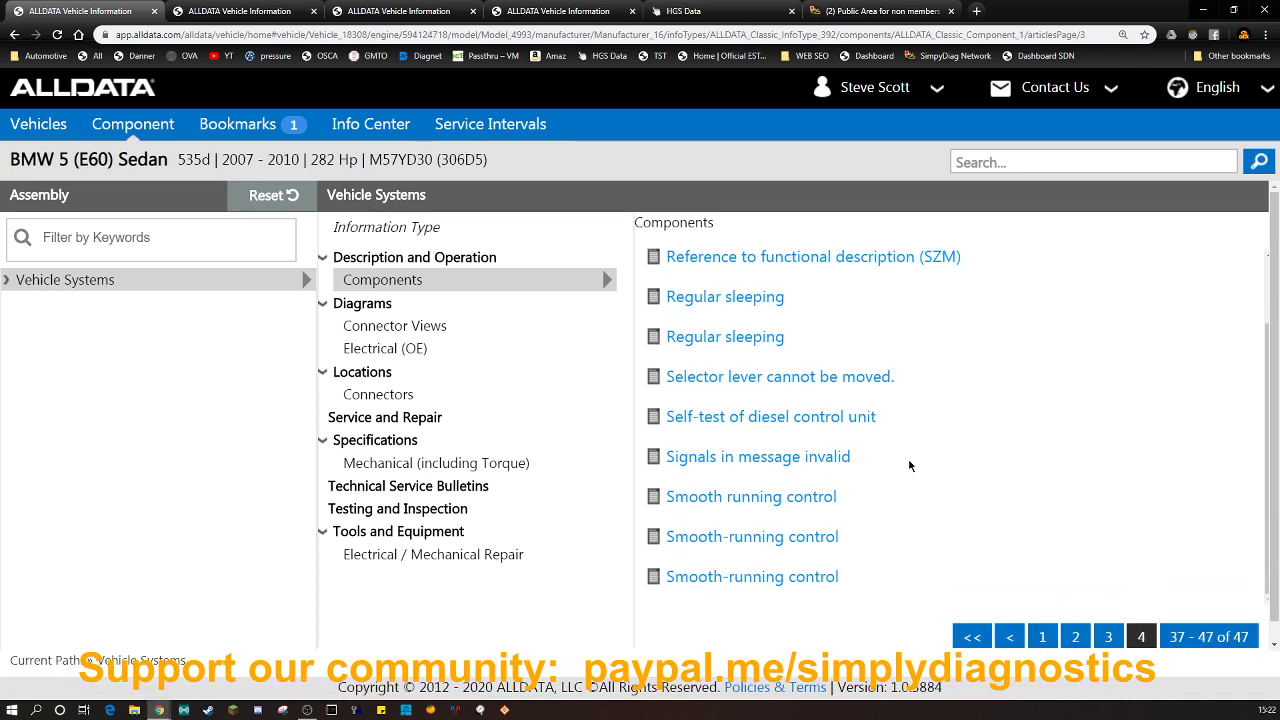
scroll(909, 465, "up", 1)
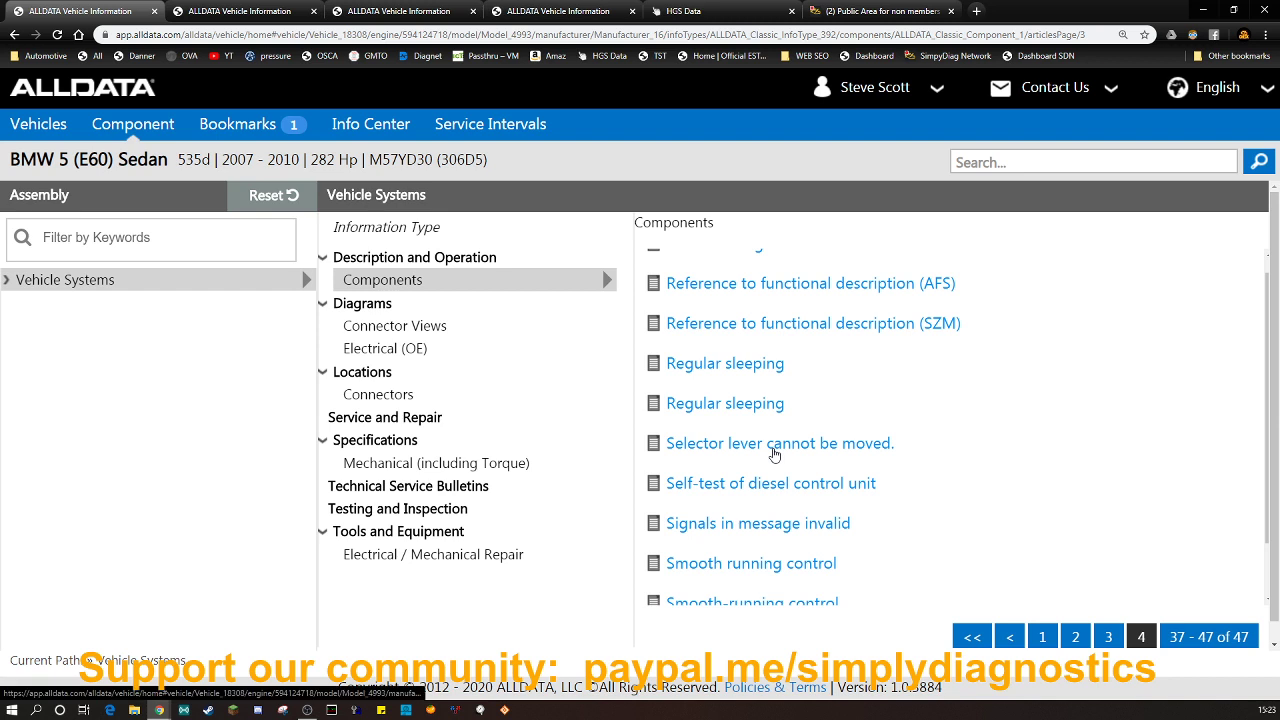
scroll(886, 420, "up", 1)
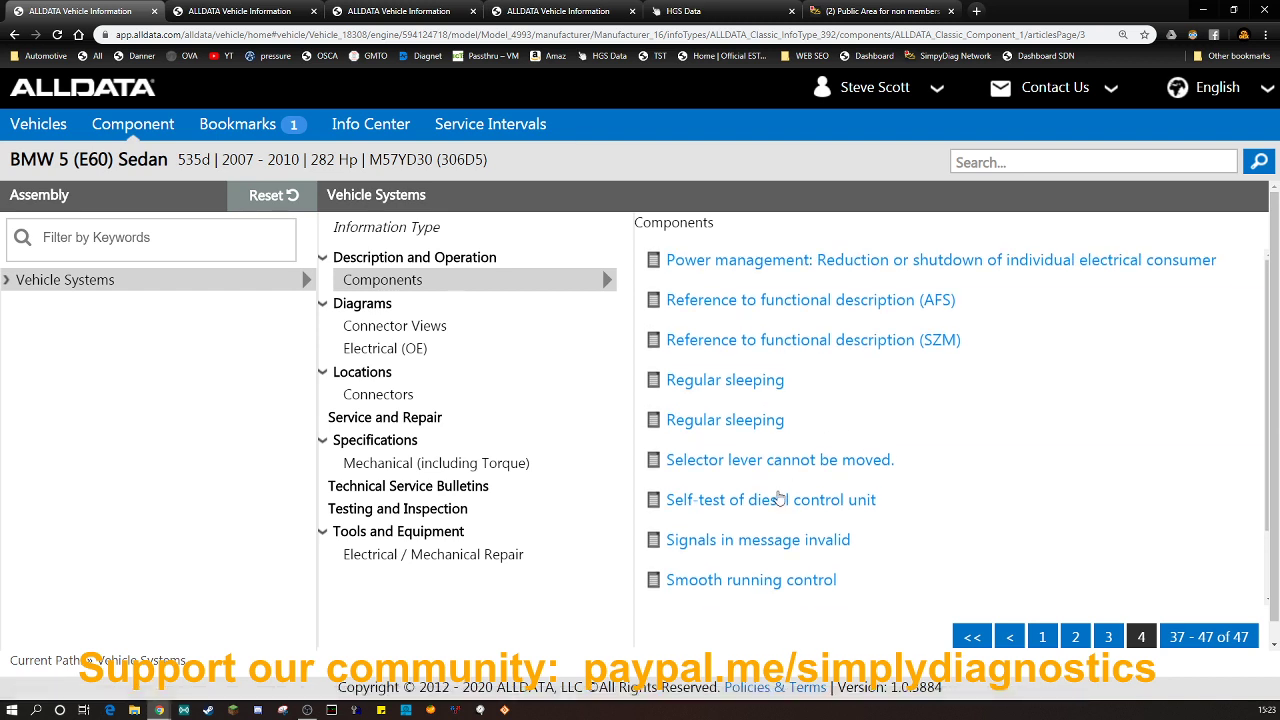
Open the "Selector lever cannot be moved." article in a new tab and switch to it.
right_click(750, 460)
left_click(779, 468)
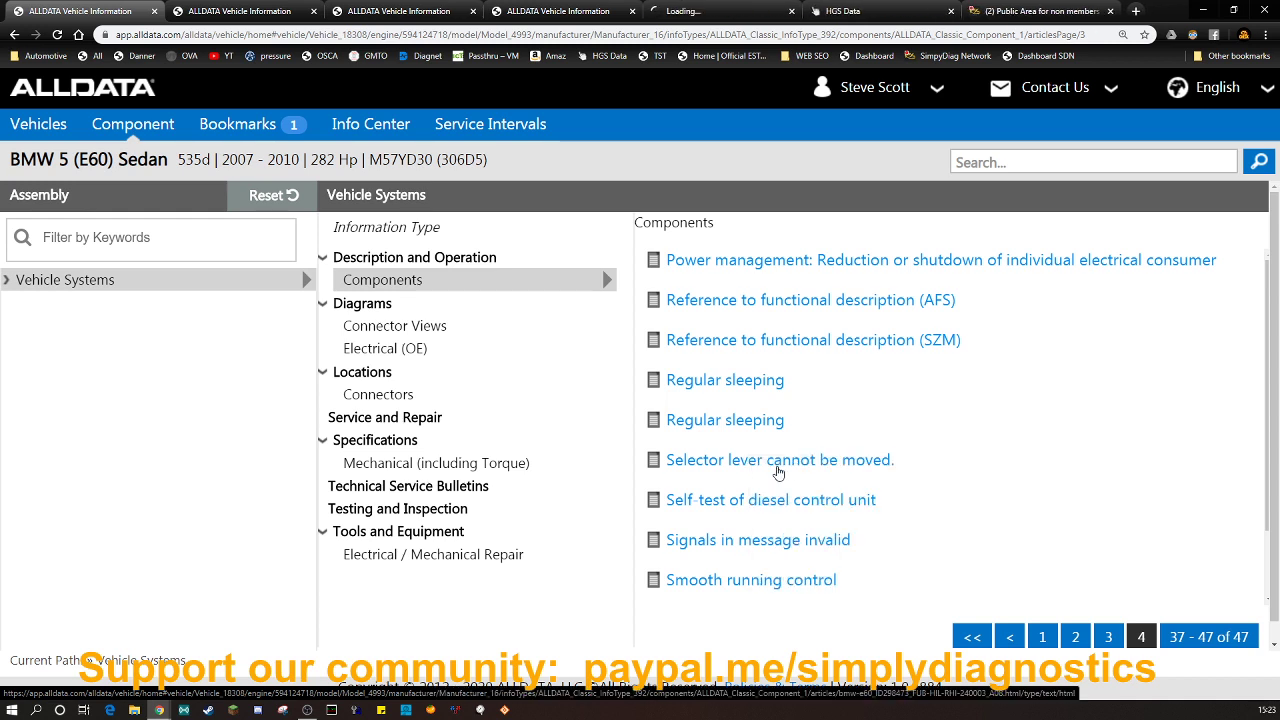
left_click(713, 12)
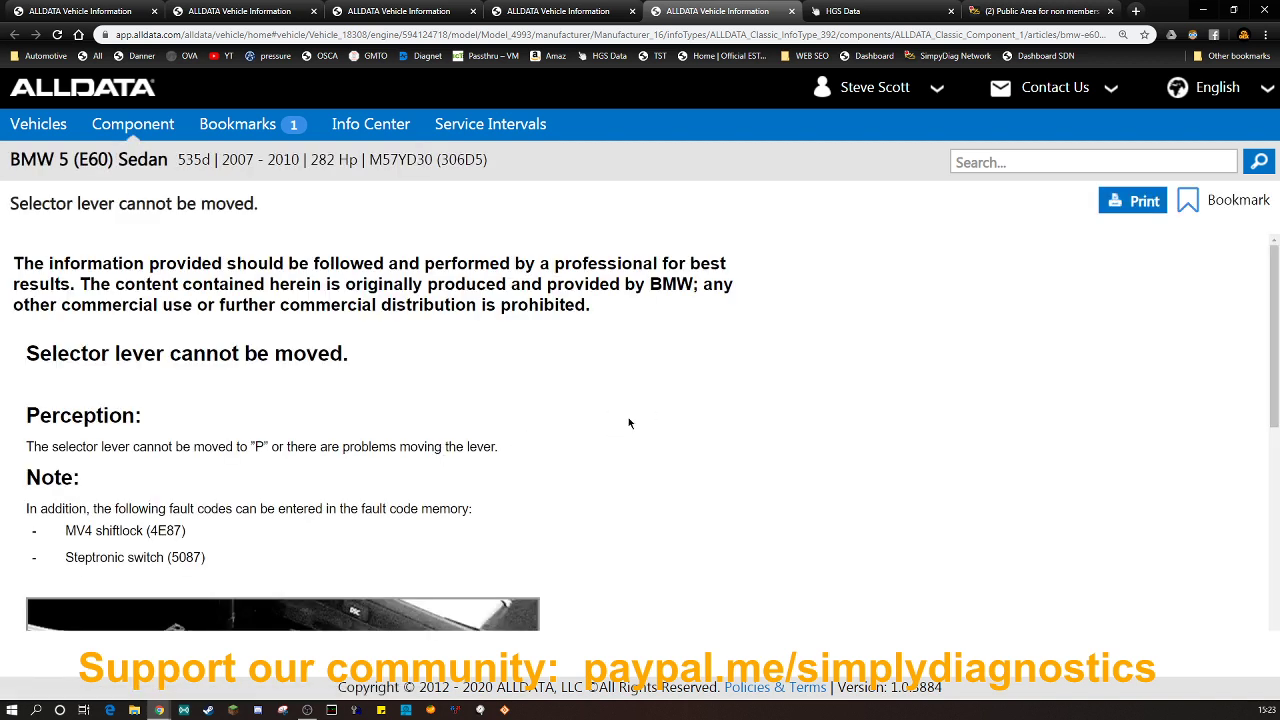
Read the selector lever article's perception, fault code note, illustration and index table.
scroll(672, 410, "down", 1)
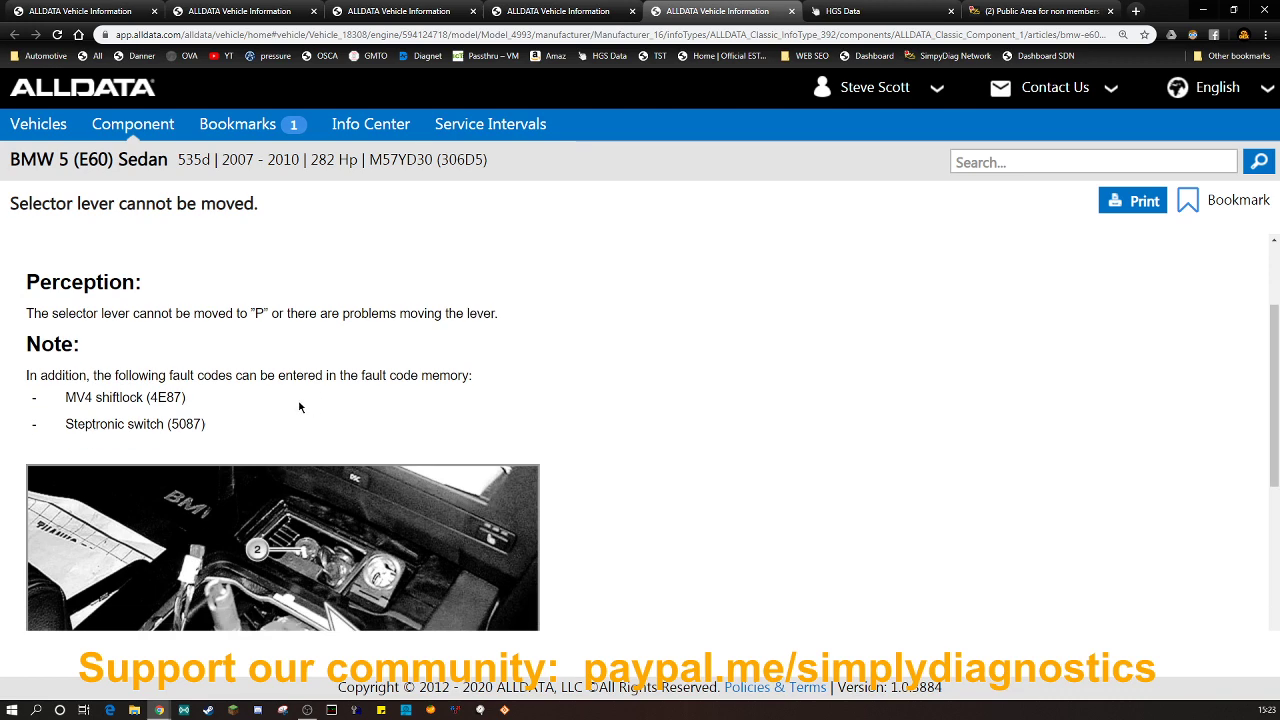
scroll(298, 407, "down", 1)
scroll(623, 405, "down", 2)
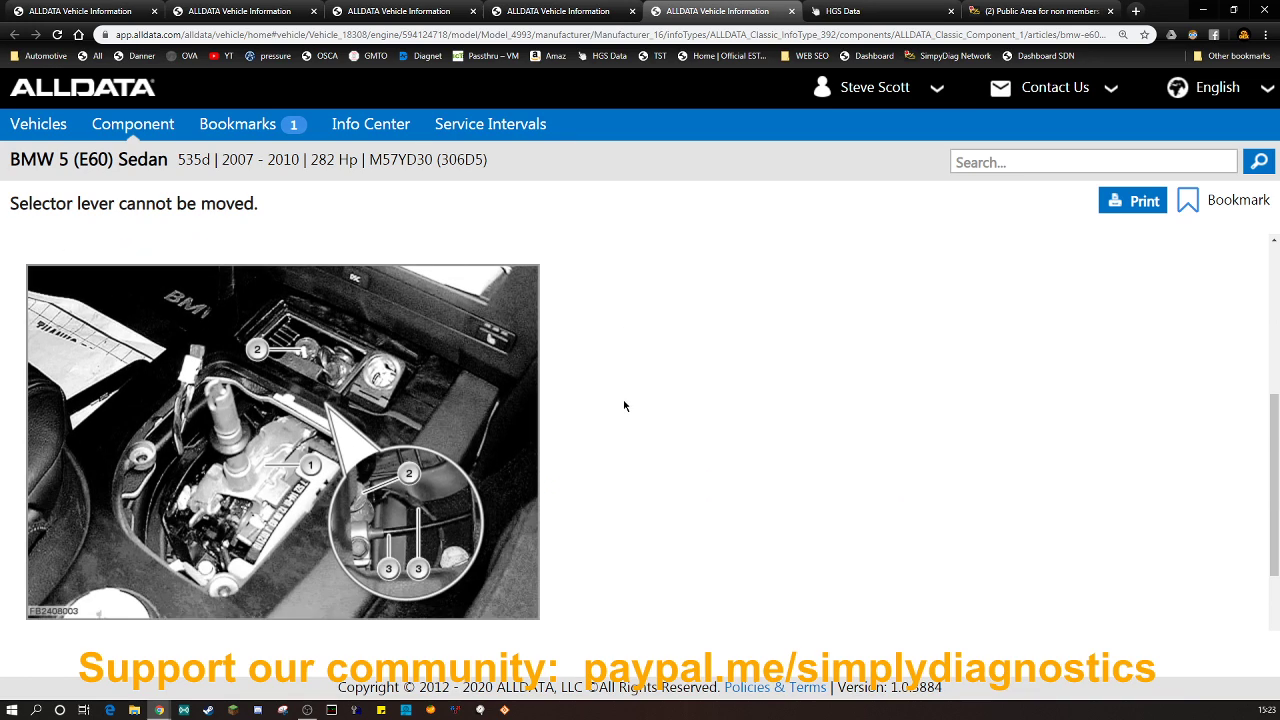
scroll(618, 405, "up", 2)
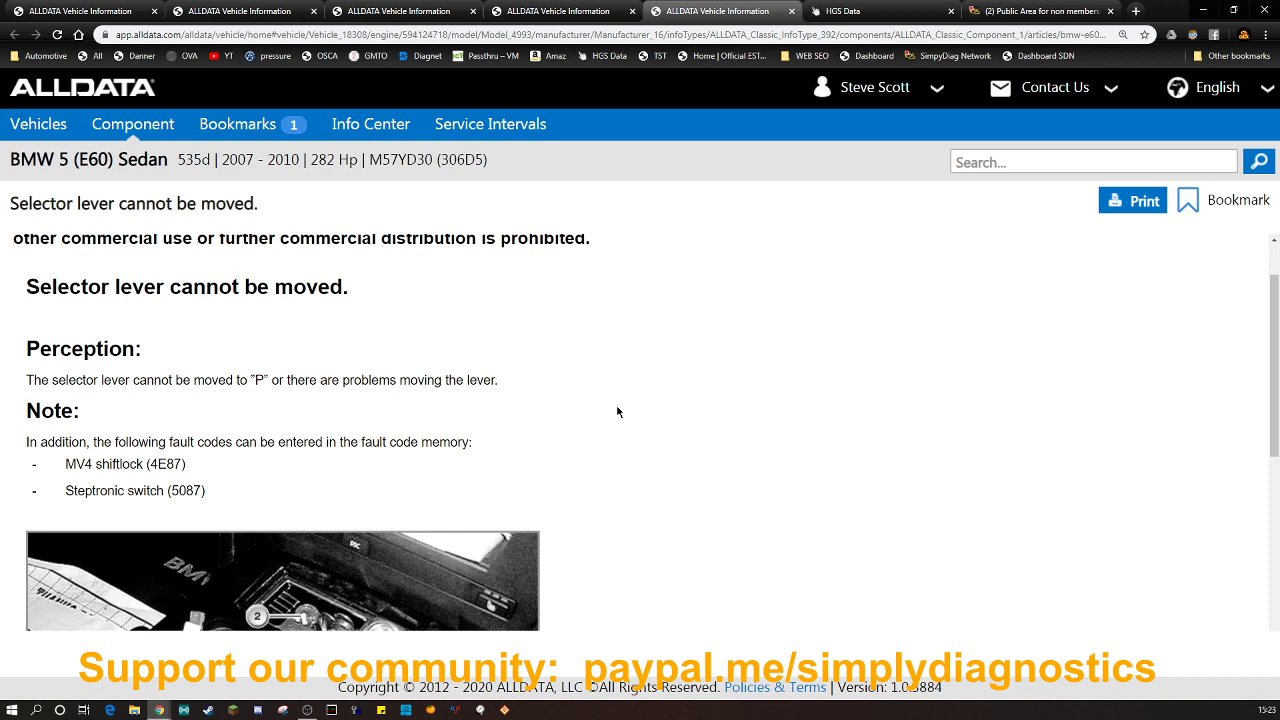
scroll(617, 413, "down", 1)
scroll(620, 416, "down", 1)
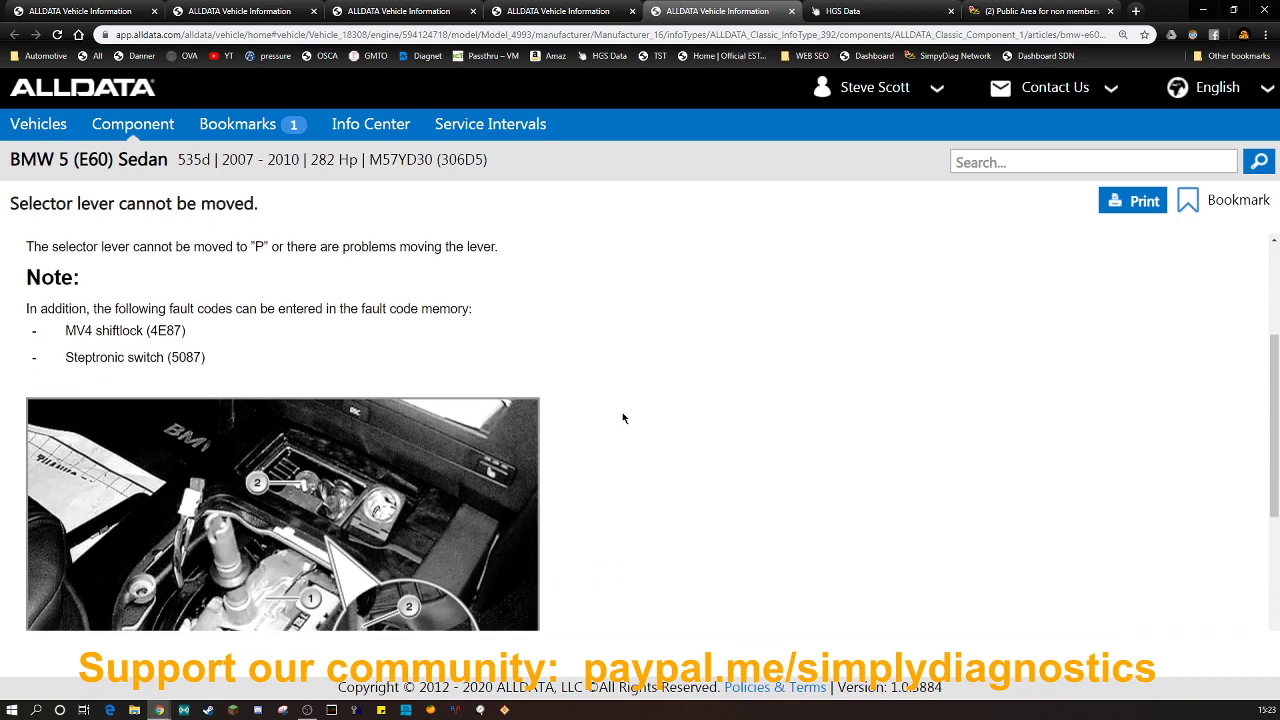
scroll(635, 418, "down", 4)
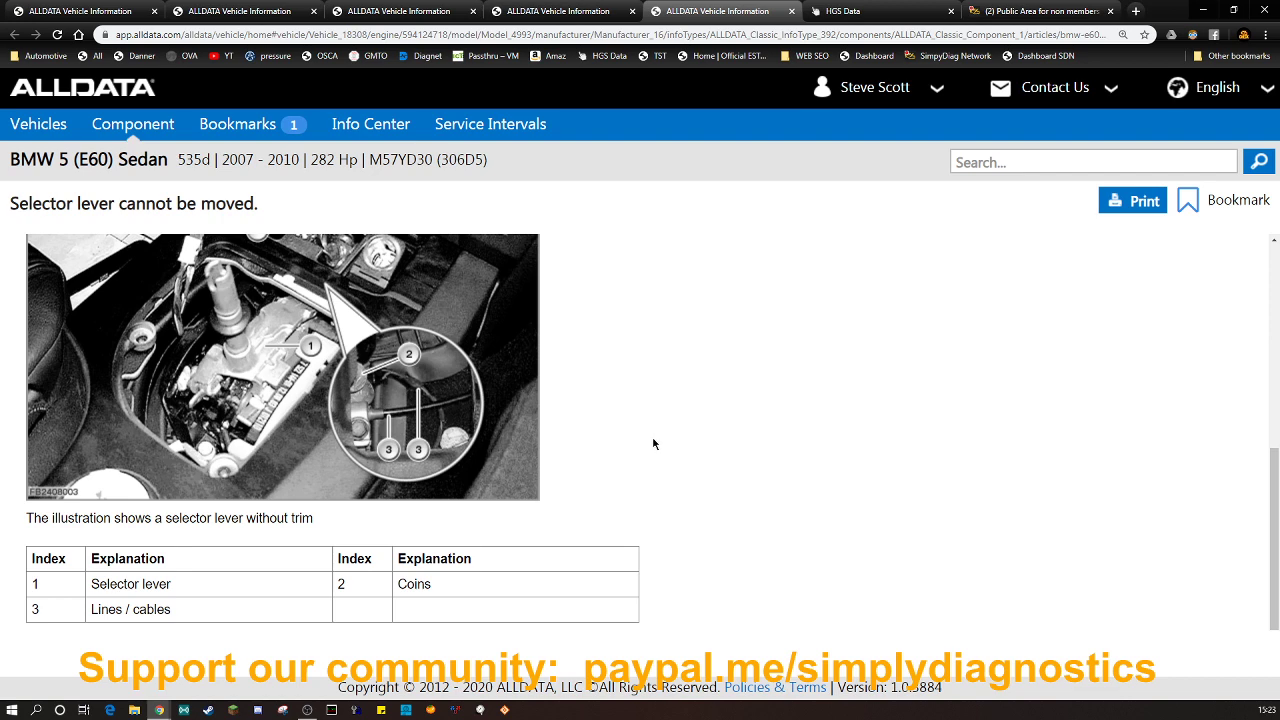
scroll(655, 443, "up", 4)
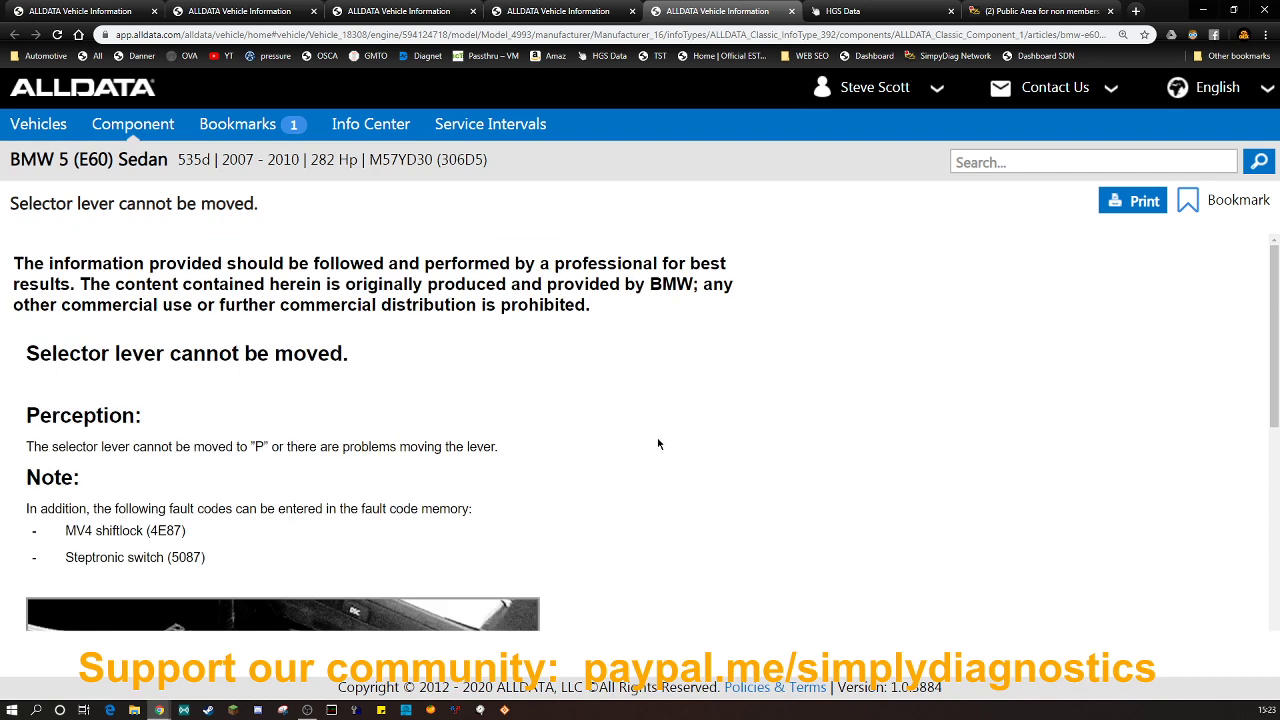
Close the selector lever, Delivery control valve, A2249 pin assignment and engine speed acquisition tabs.
left_click(792, 11)
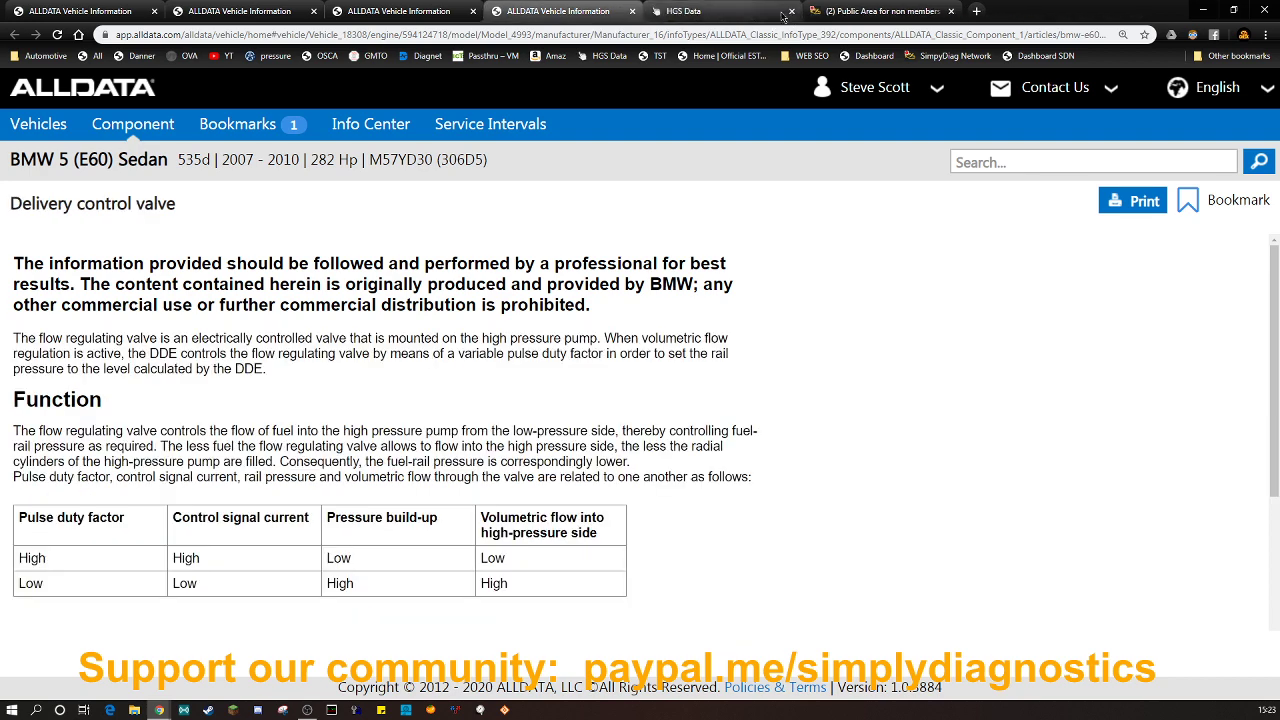
left_click(632, 11)
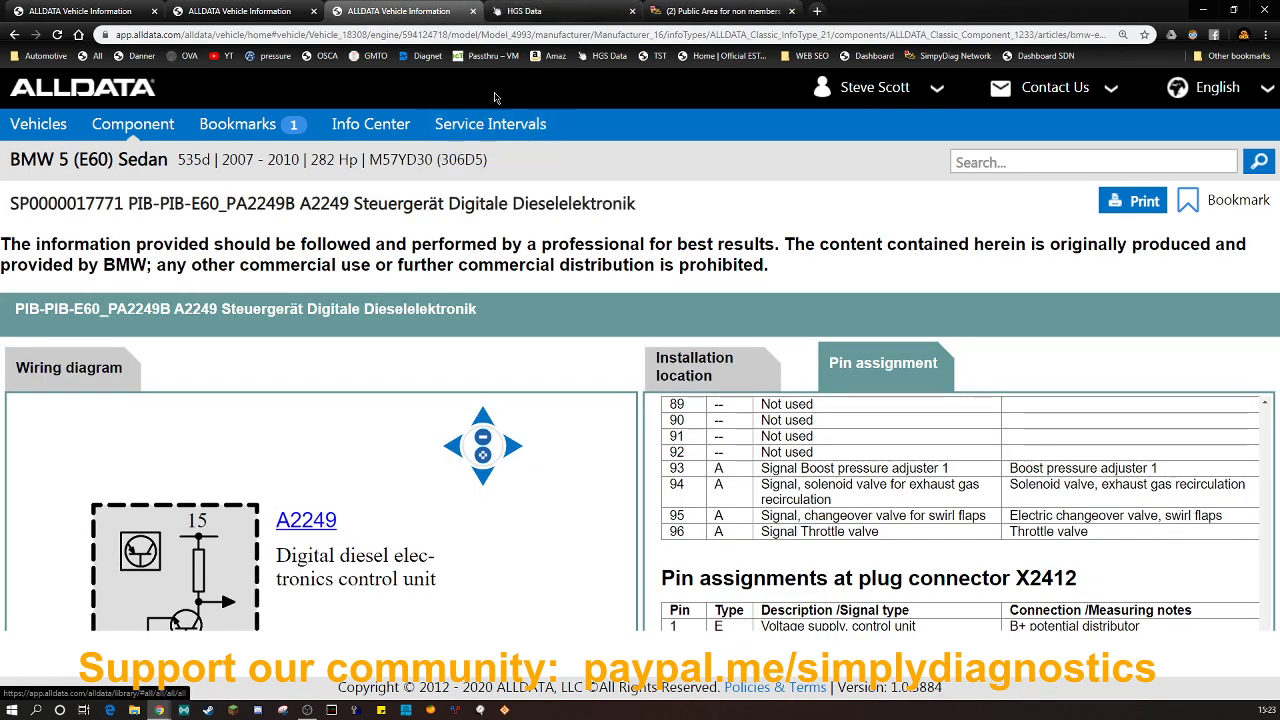
left_click(473, 11)
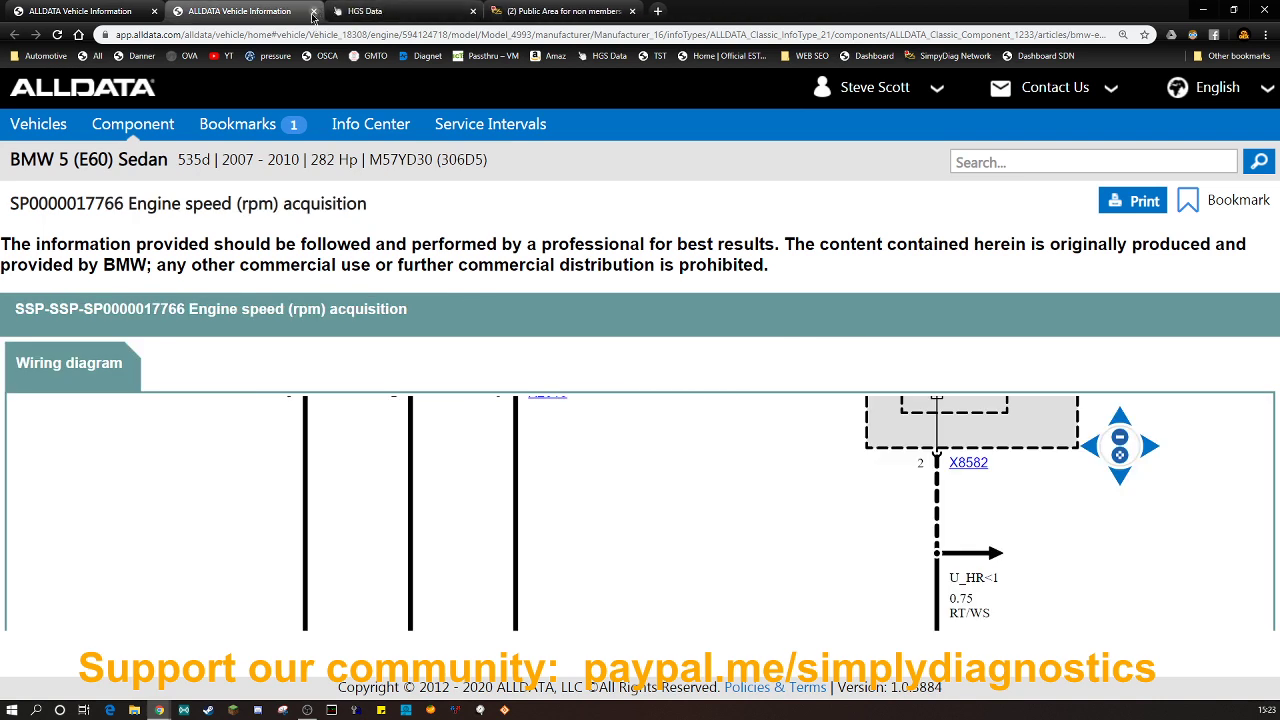
left_click(313, 11)
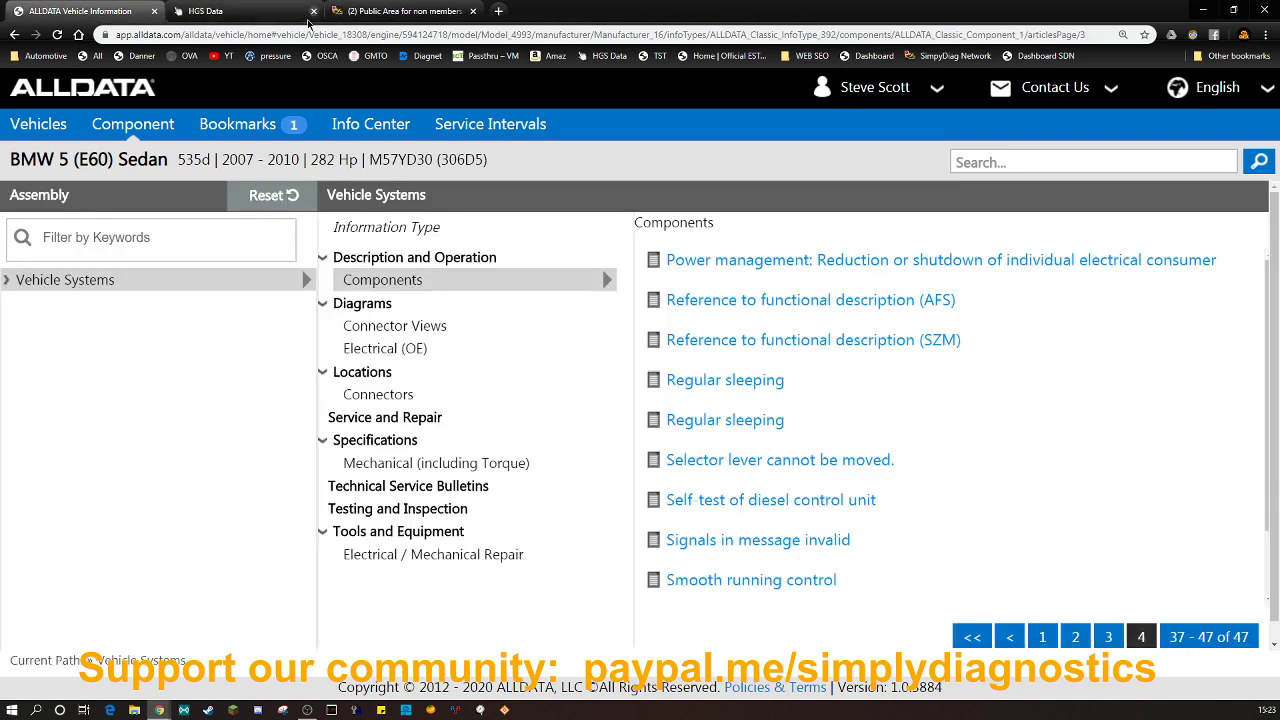
Expand Engine, Cooling and Exhaust under Vehicle Systems, select Cooling System and list its Electrical (OE) diagrams.
left_click(31, 285)
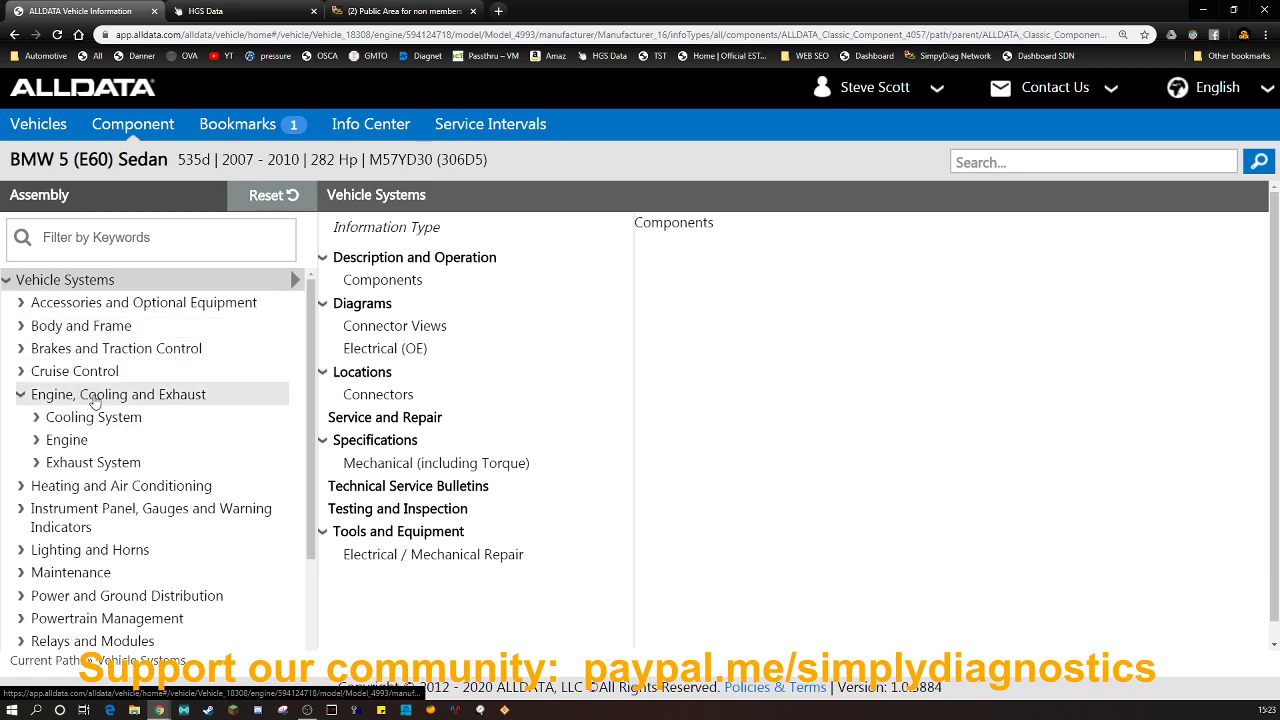
left_click(95, 396)
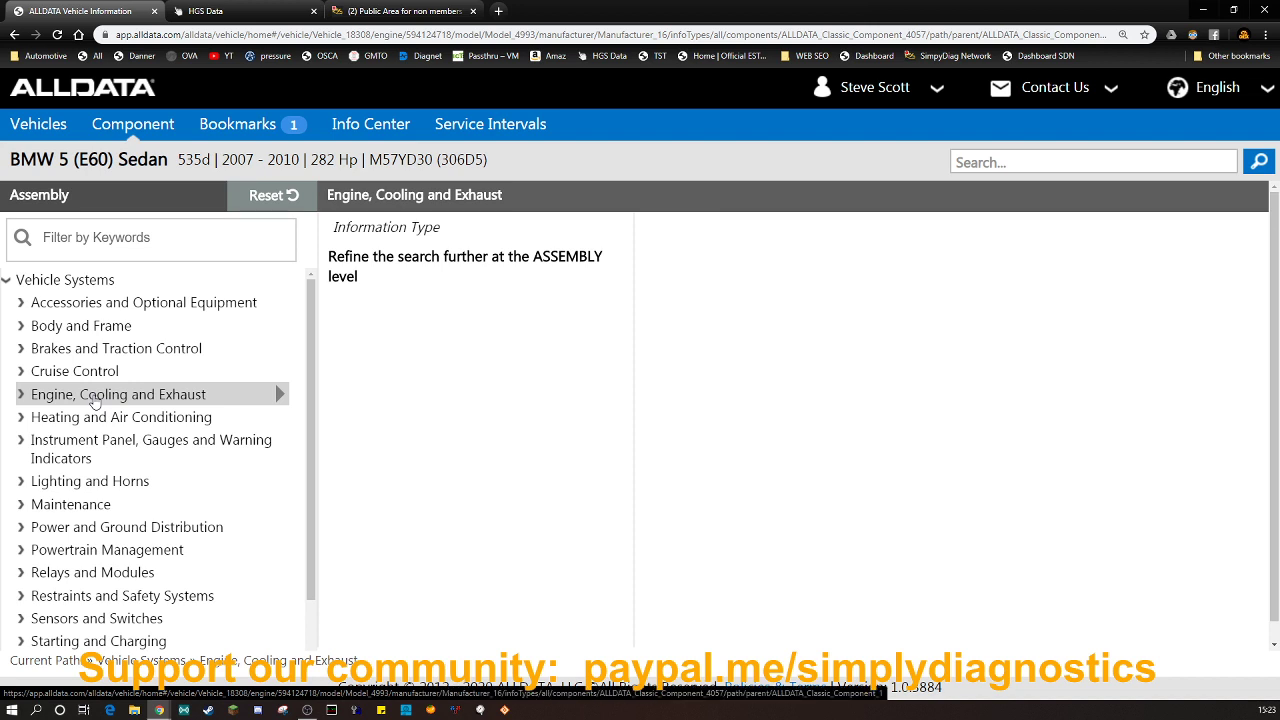
left_click(95, 396)
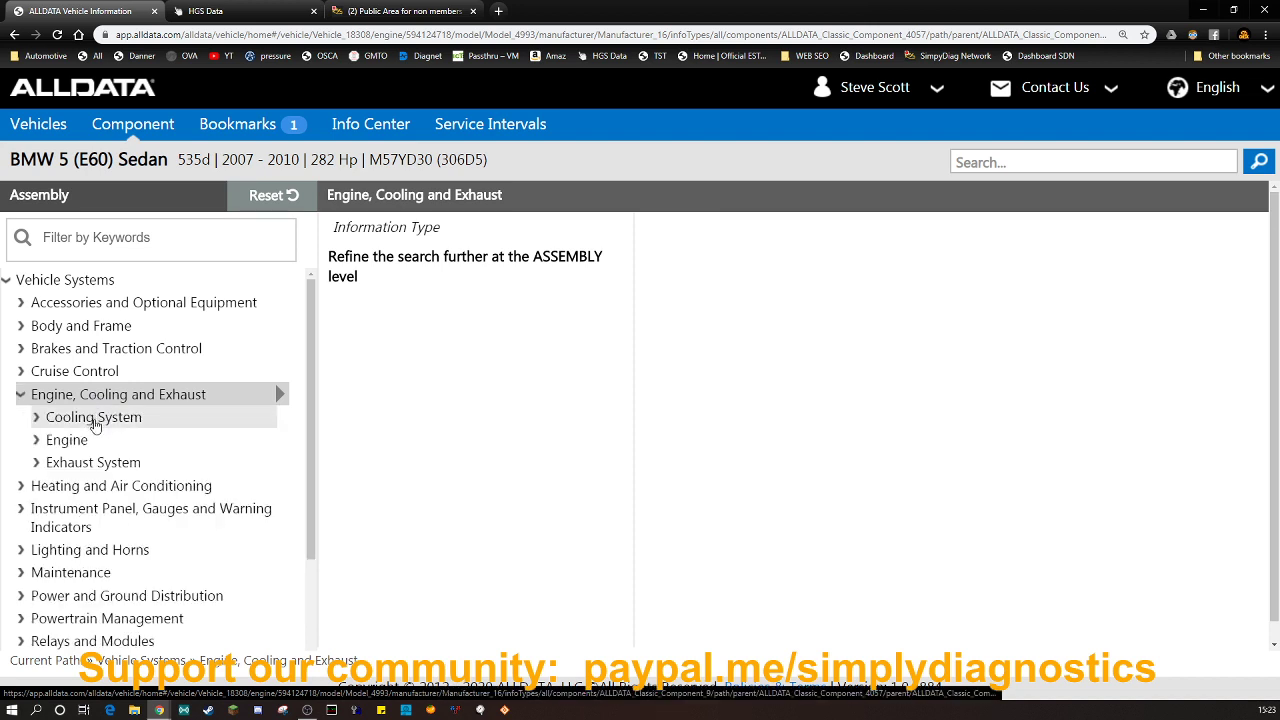
left_click(94, 422)
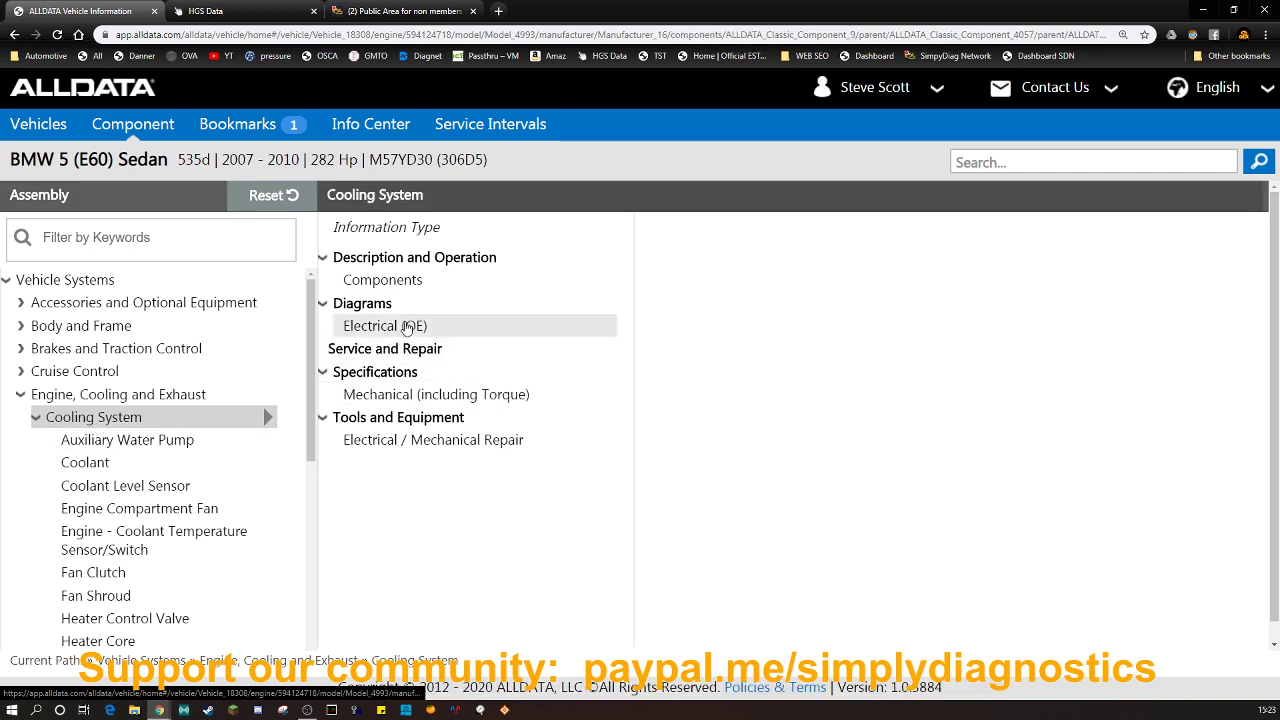
left_click(408, 330)
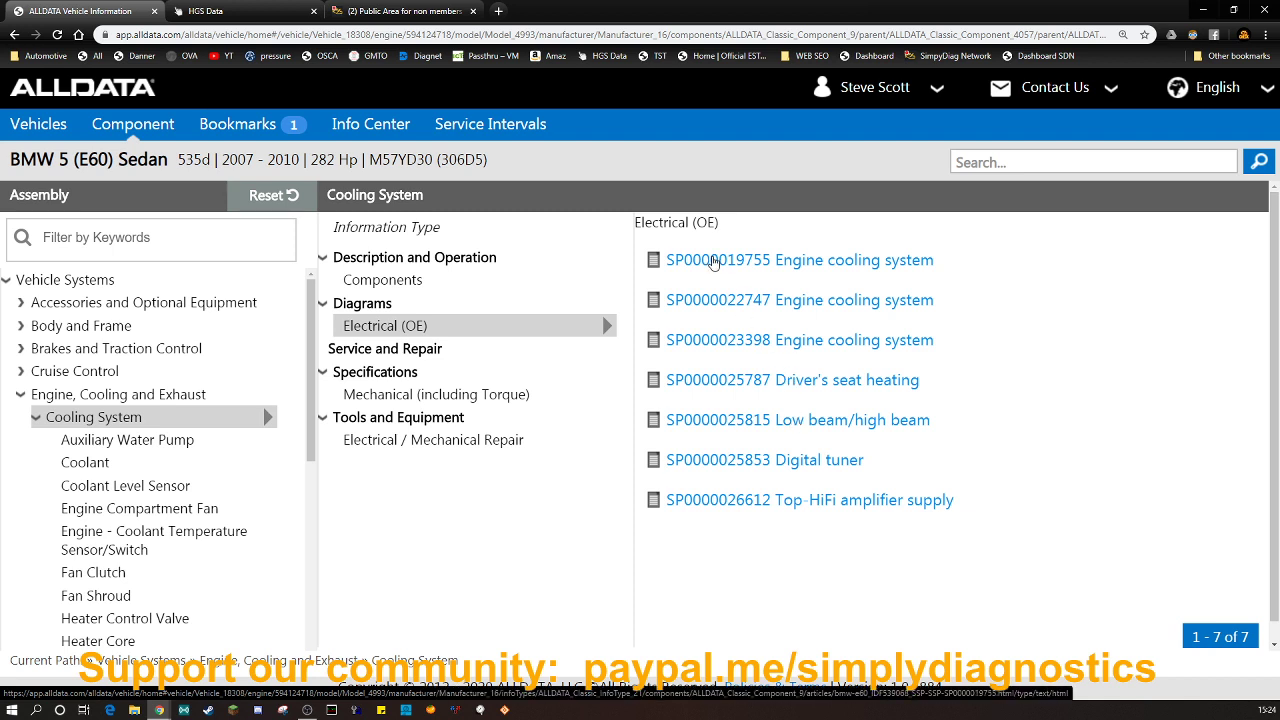
right_click(718, 258)
left_click(745, 265)
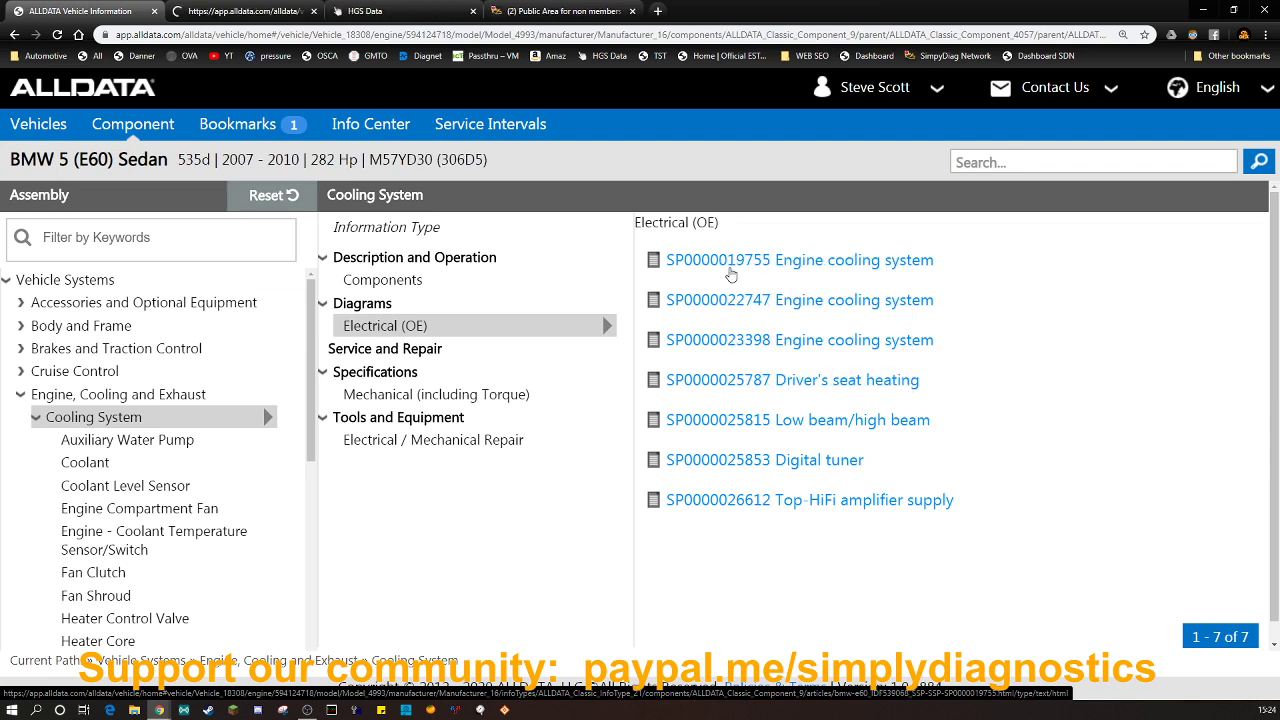
left_click(213, 12)
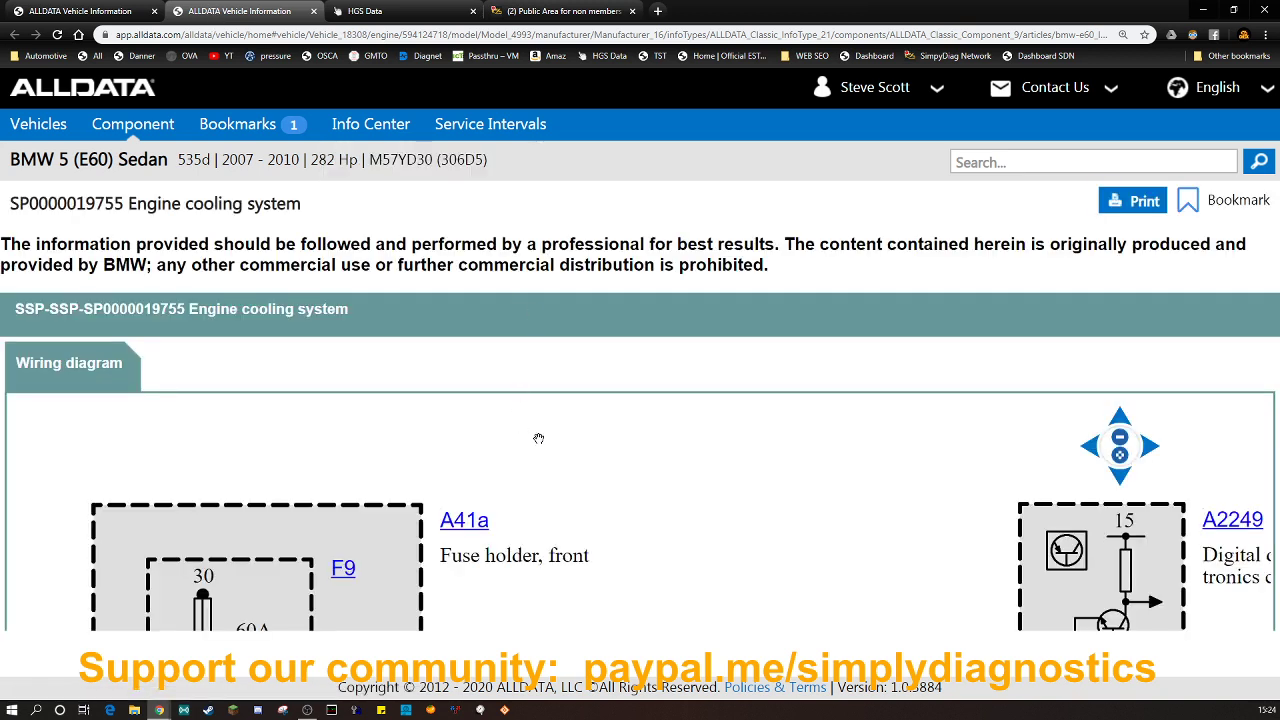
Examine the engine cooling wiring diagram, following the electric fan, coolant temperature sensor and radiator shutter circuits between the fuses and the diesel control unit.
scroll(540, 453, "down", 2)
scroll(622, 522, "down", 3)
scroll(624, 514, "down", 3)
left_click_drag(652, 562, 414, 440)
left_click_drag(422, 570, 441, 487)
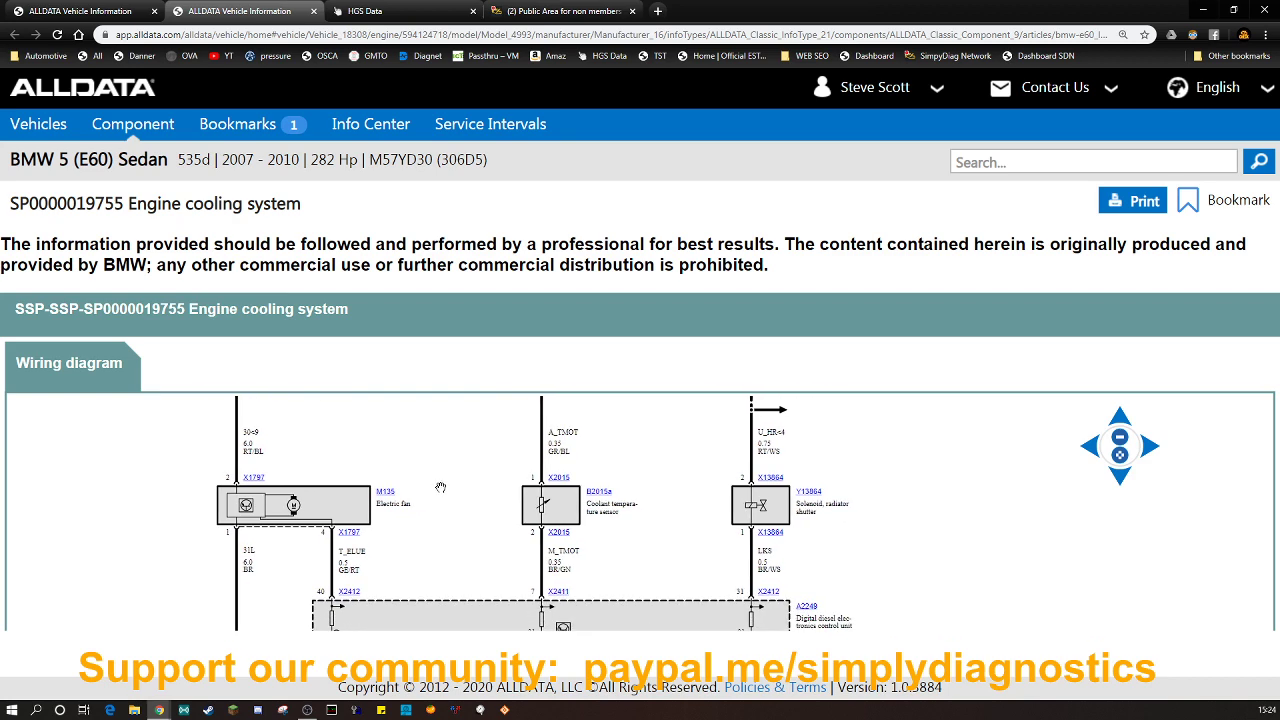
left_click_drag(429, 580, 455, 536)
mouse_move(482, 436)
left_mouse_down()
mouse_move(470, 499)
mouse_move(493, 414)
left_mouse_up()
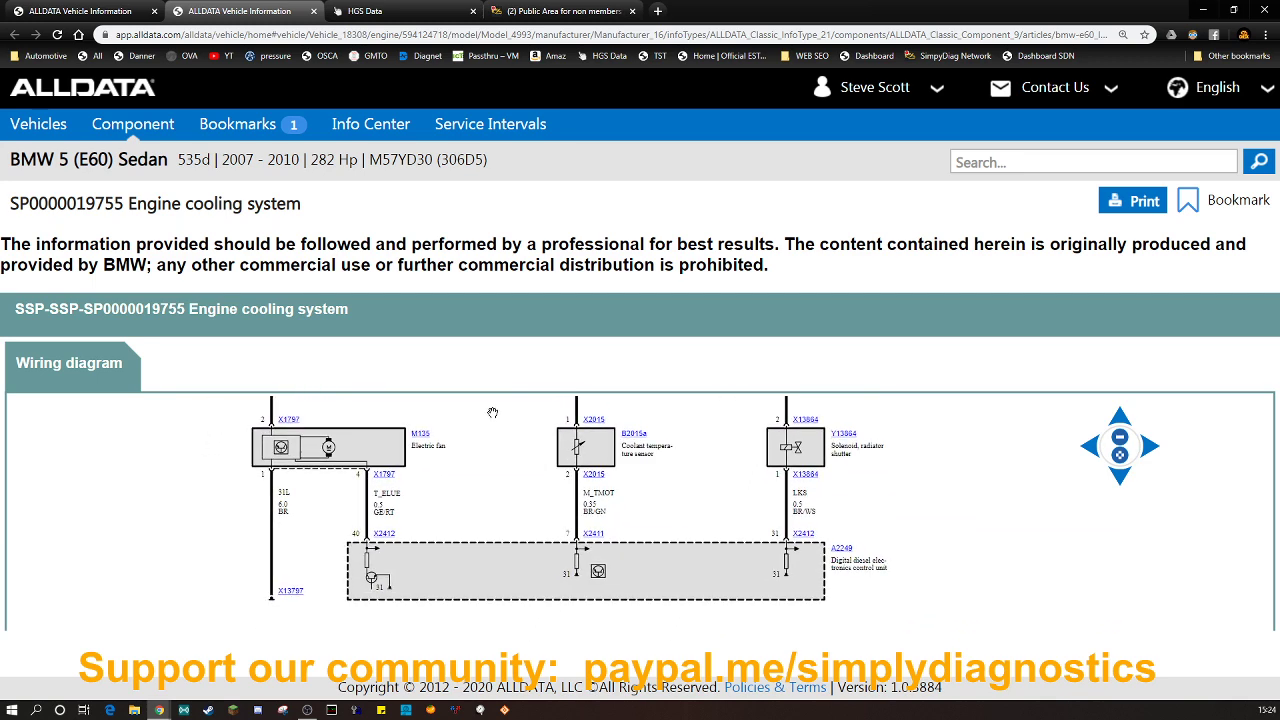
left_click_drag(300, 550, 300, 512)
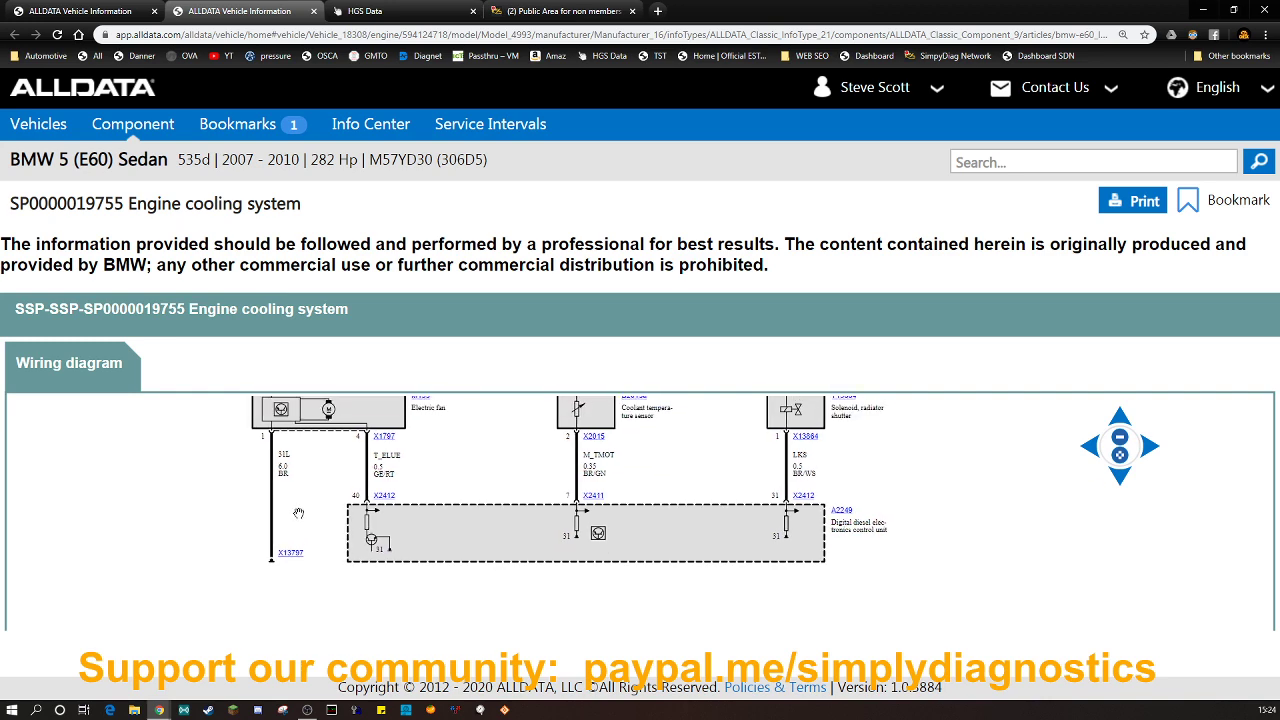
left_click_drag(174, 486, 162, 600)
left_click_drag(178, 446, 164, 536)
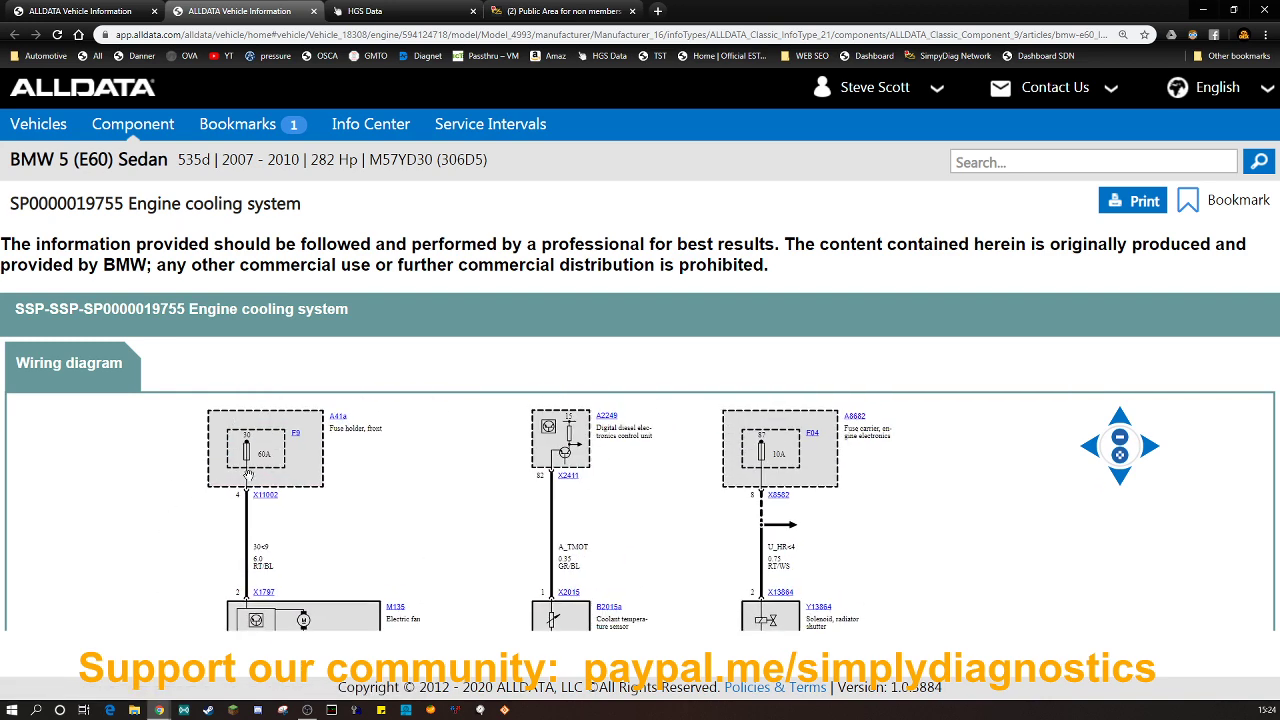
Follow the electric fan's T_ELUE wire down to the diesel control unit and open the details of connector X2412.
left_click_drag(219, 578, 204, 445)
left_click_drag(478, 540, 469, 500)
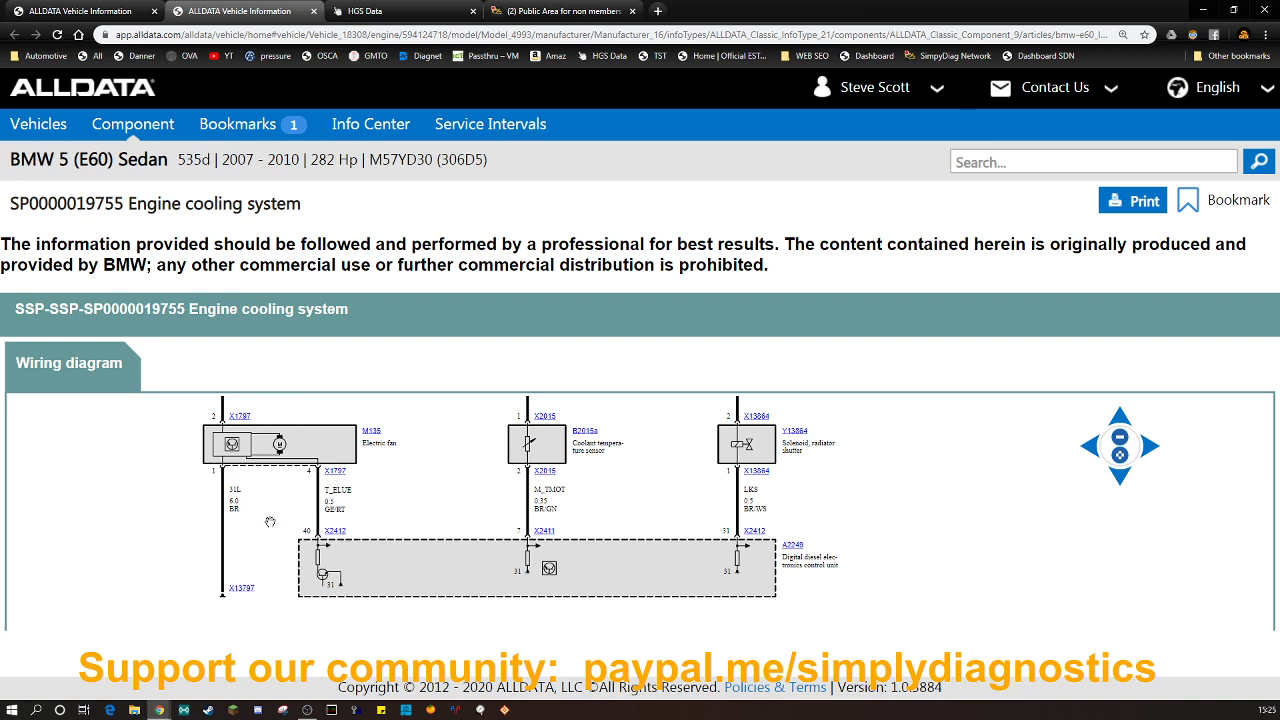
left_click_drag(252, 509, 249, 482)
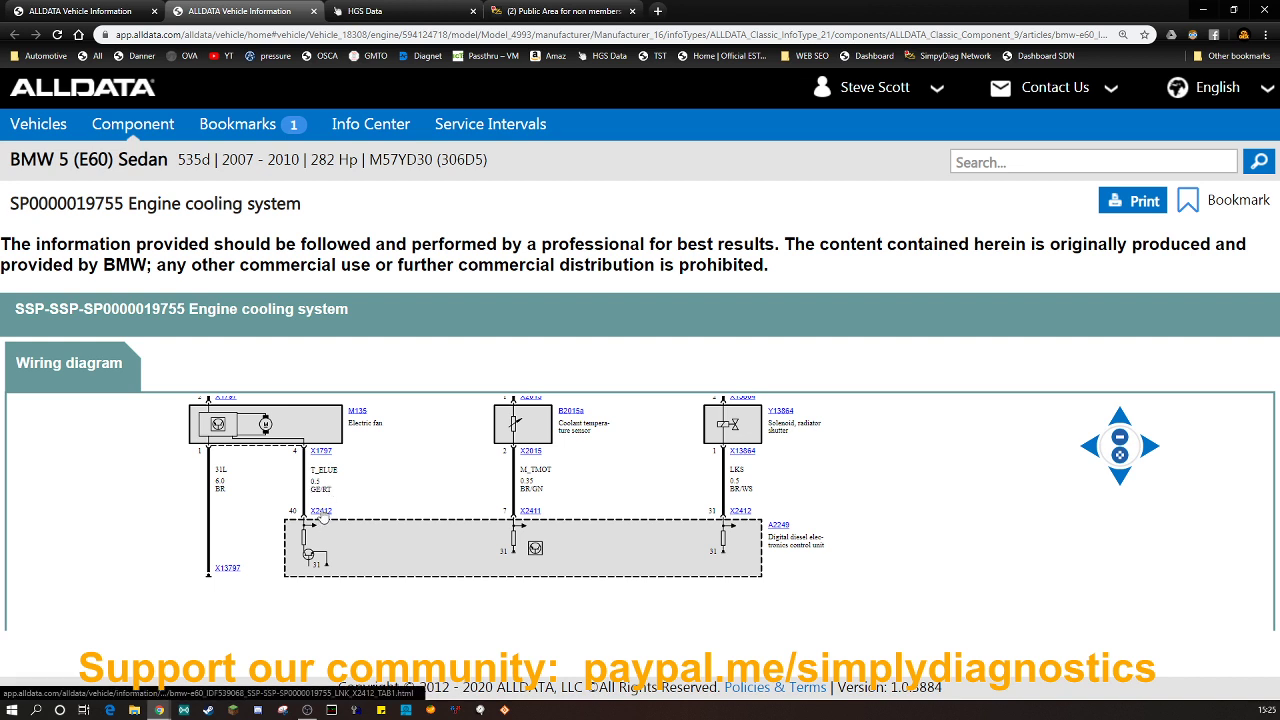
left_click(321, 511)
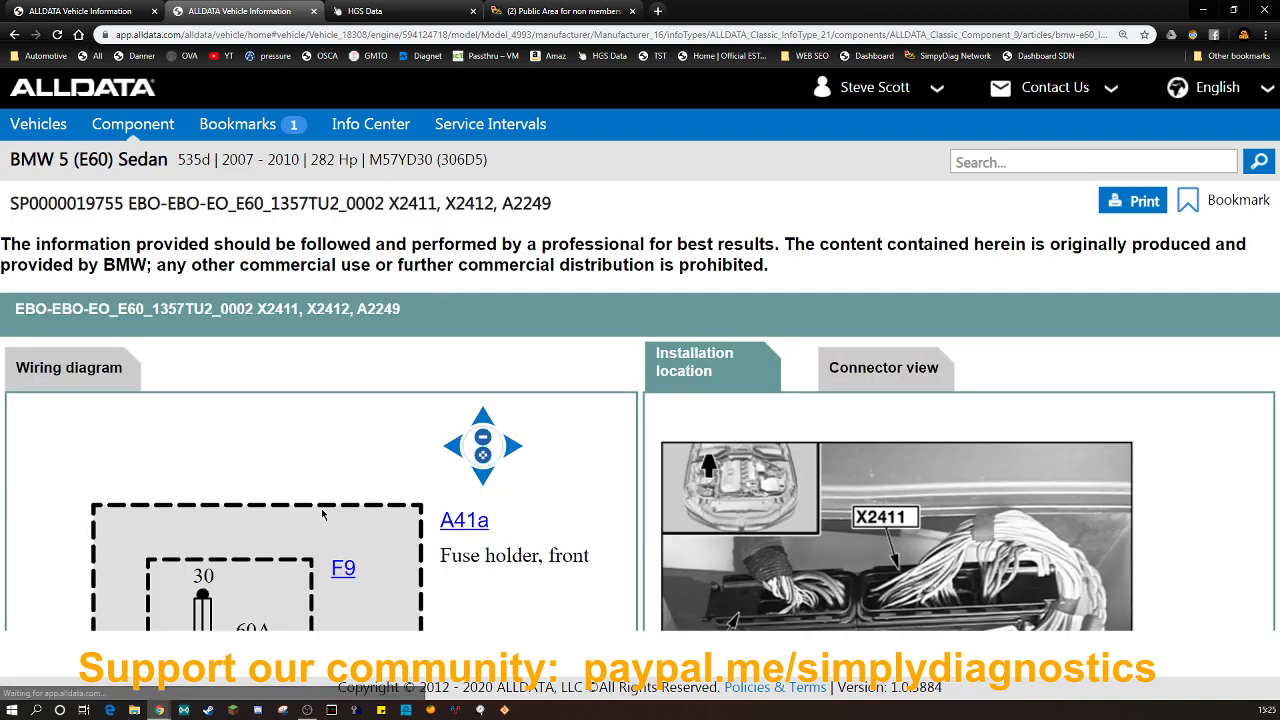
Reset the browser page zoom to 100% on the X2411, X2412, A2249 installation location page.
scroll(502, 494, "up", 1)
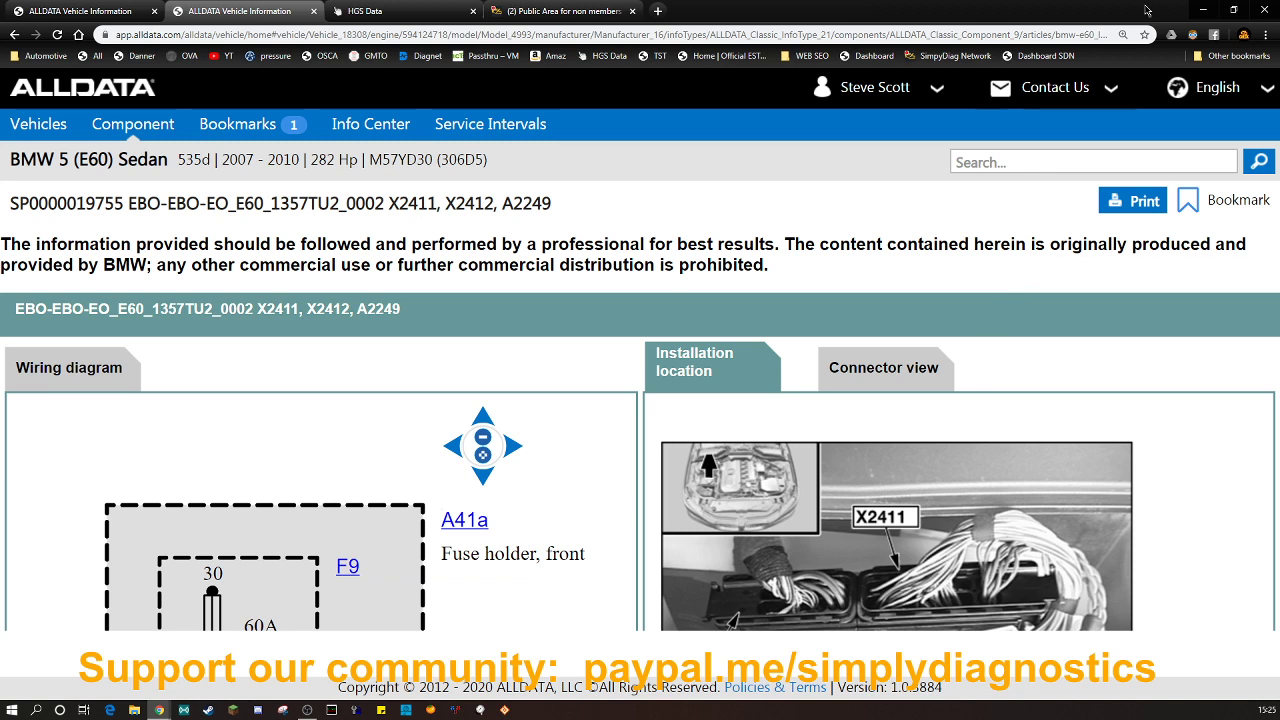
left_click(1123, 35)
left_click(1122, 60)
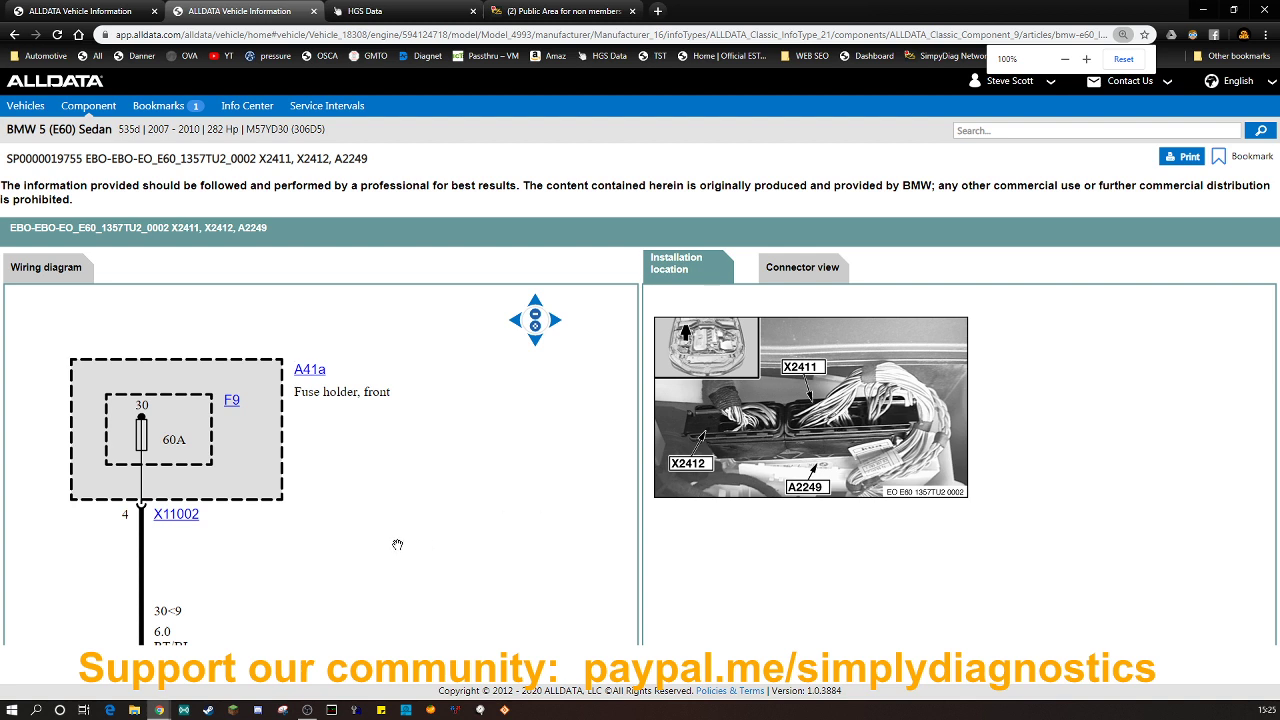
Bring electric fan M135 into view in the wiring diagram and open the connector view for X2412.
scroll(401, 538, "down", 1)
left_click_drag(332, 544, 214, 365)
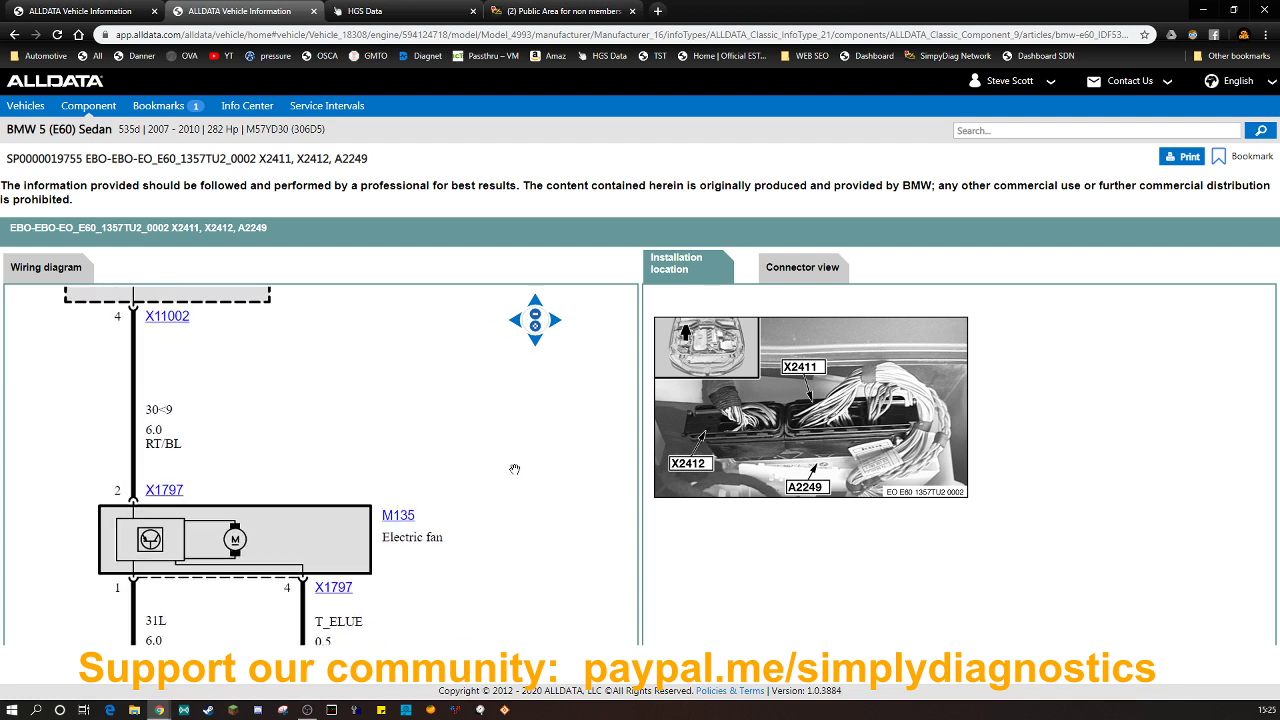
scroll(435, 530, "up", 2)
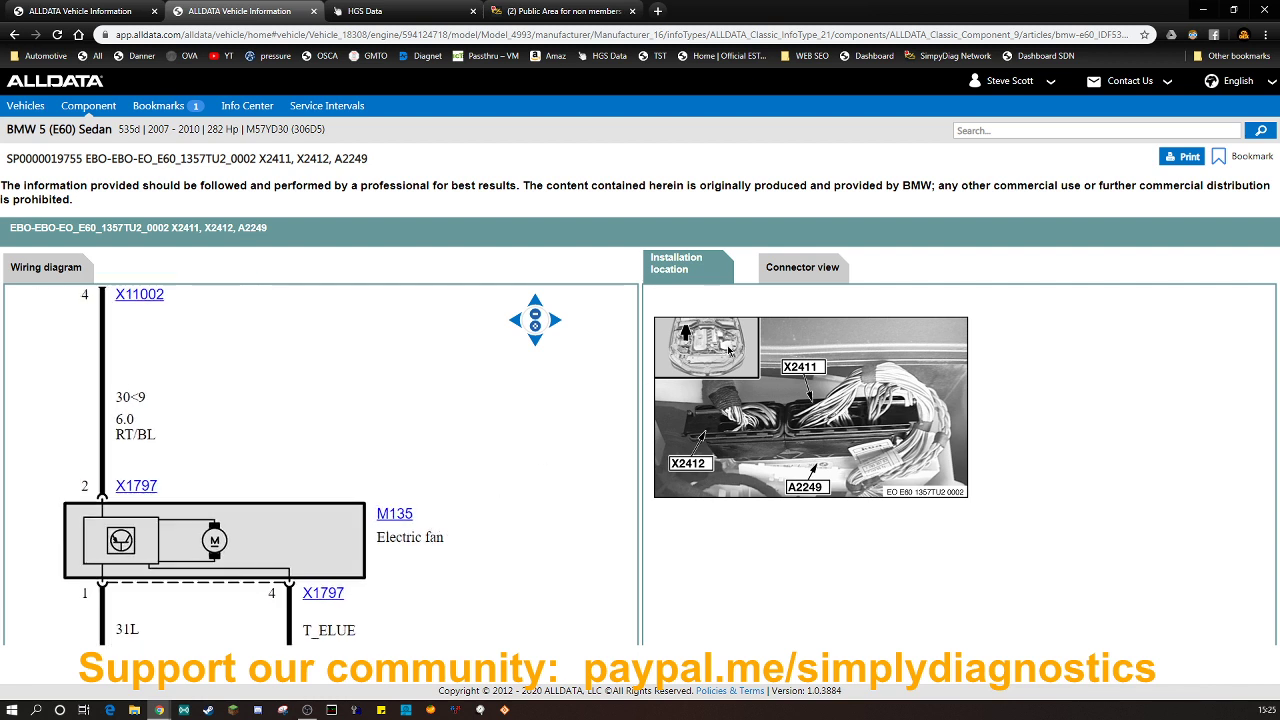
left_click(797, 272)
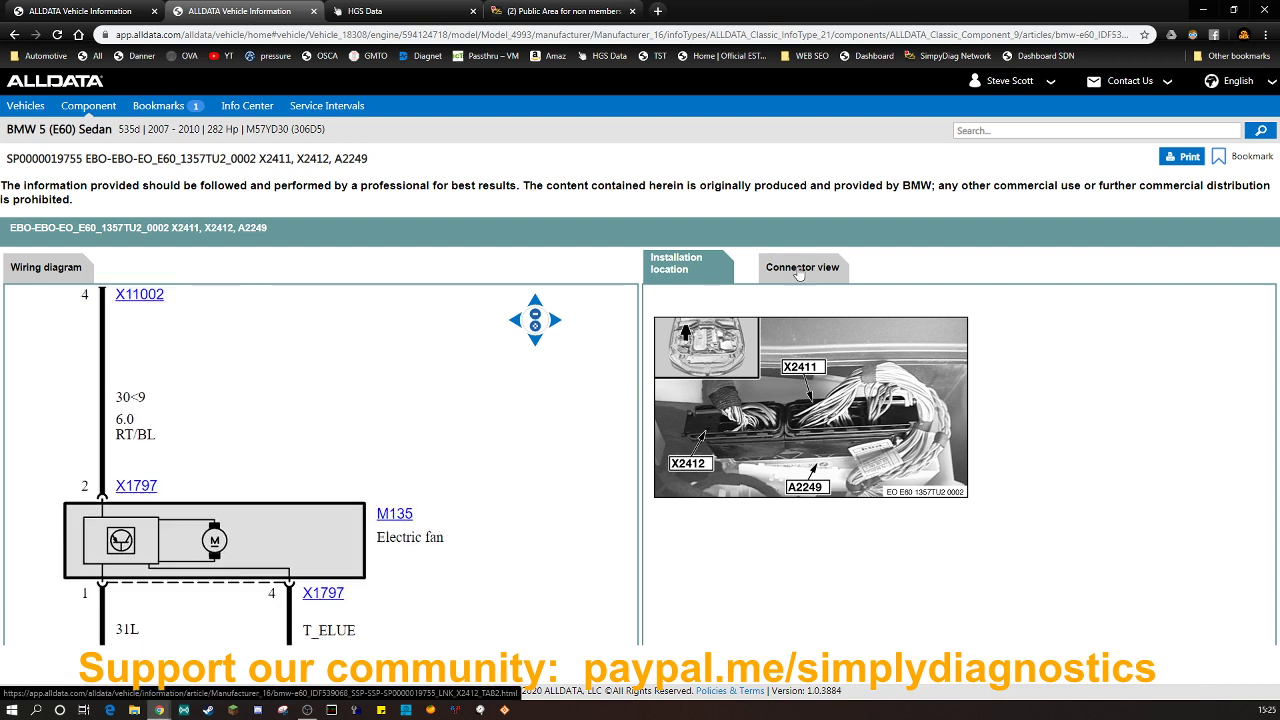